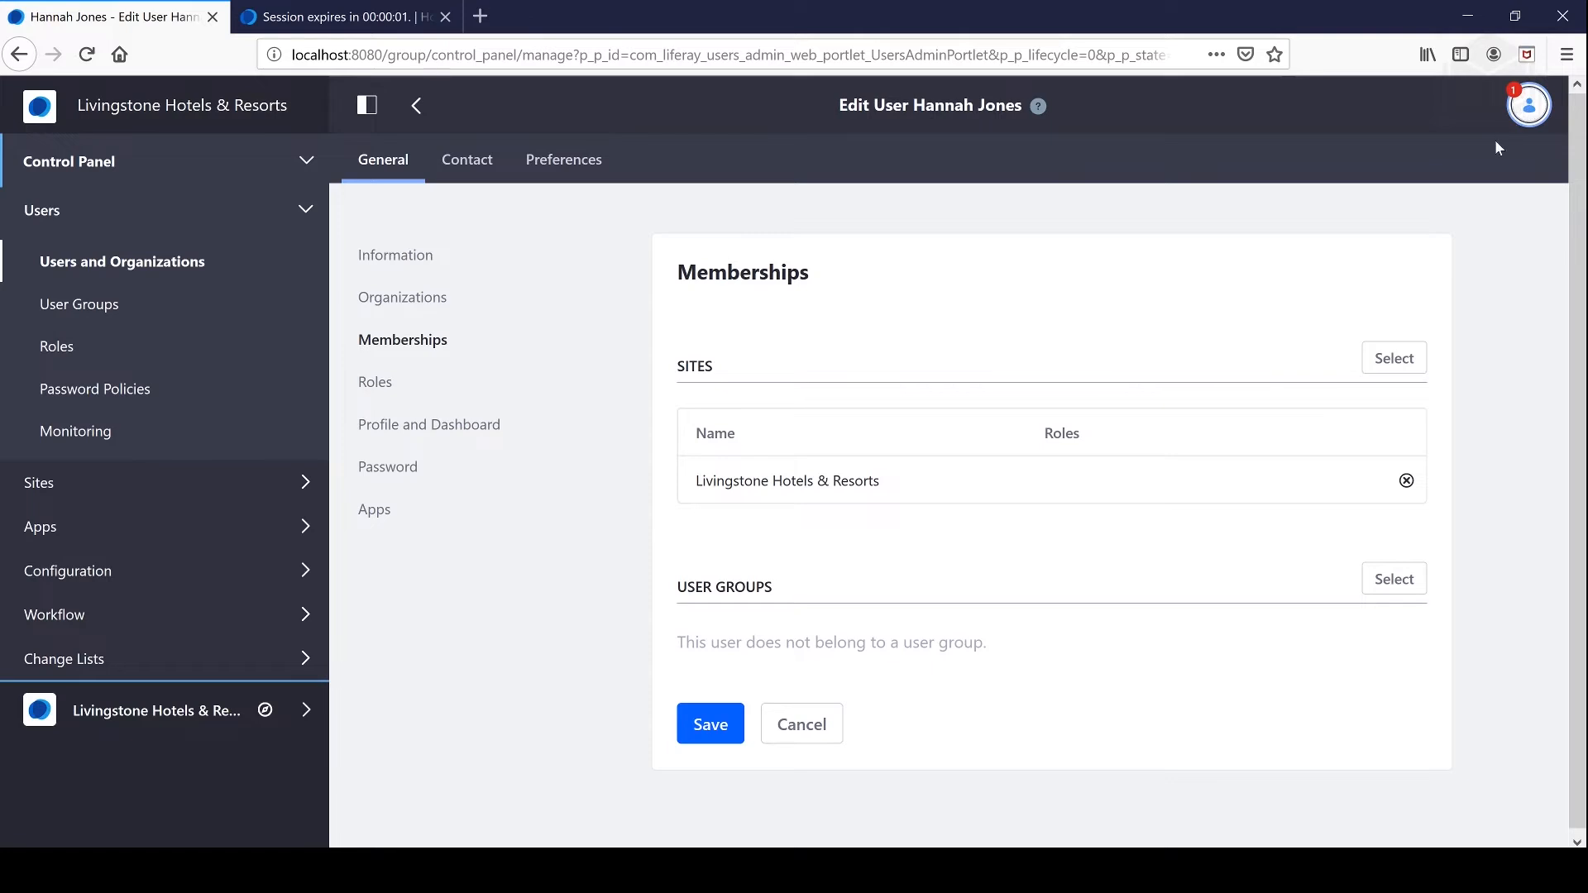
# Step: Close the session-expired tab and sign back in with the administrator's credentials
pyautogui.click(87, 55)
pyautogui.click(446, 17)
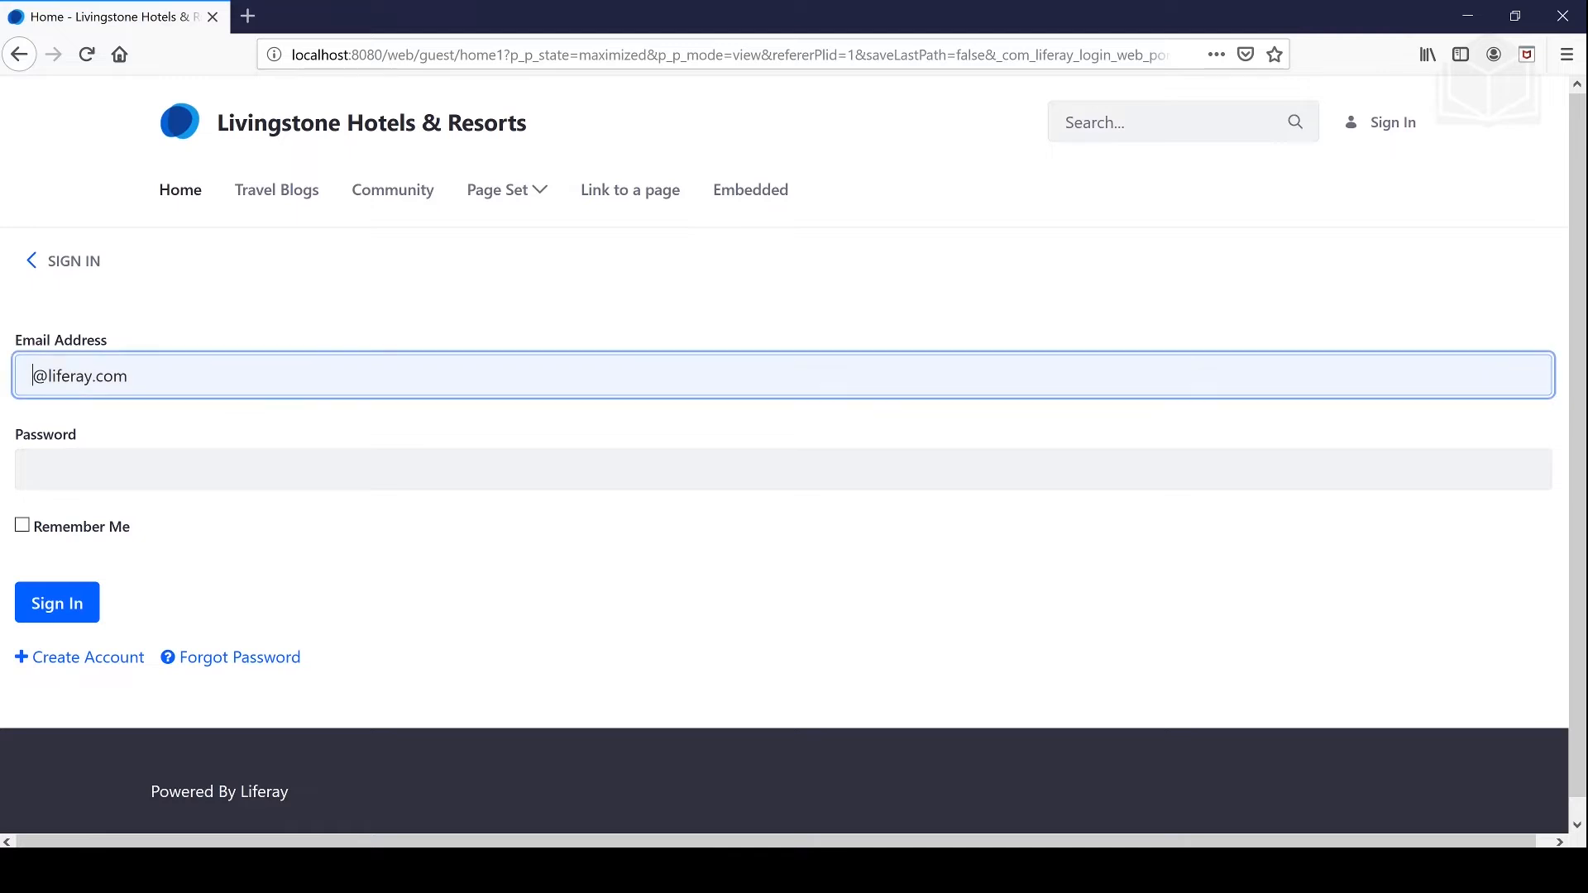
pyautogui.press('Tab')
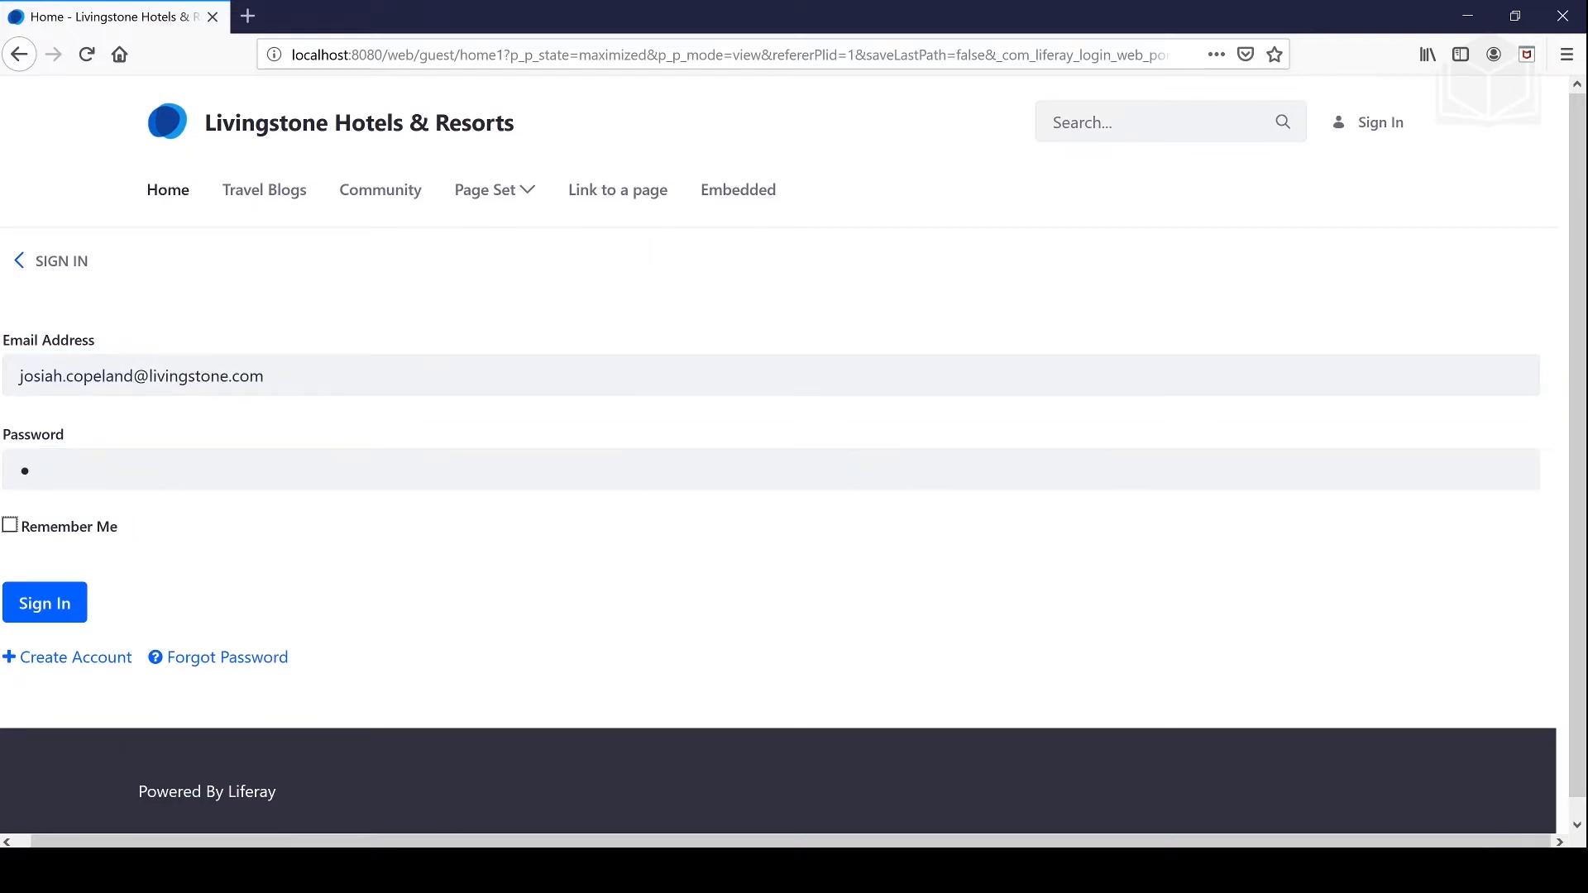
pyautogui.press('Tab')
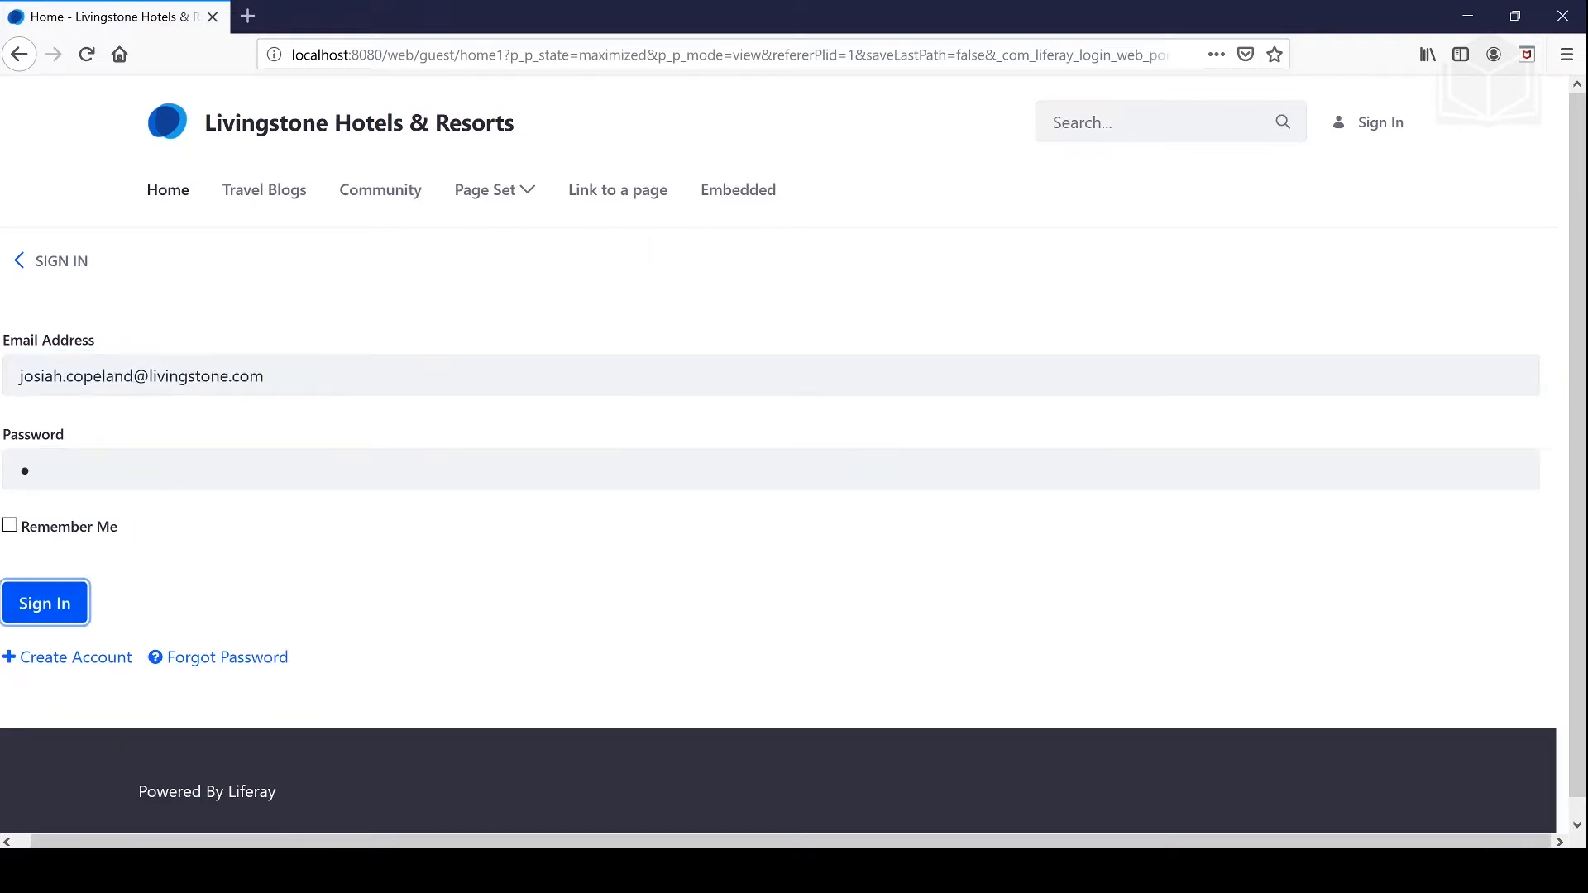
pyautogui.press('Return')
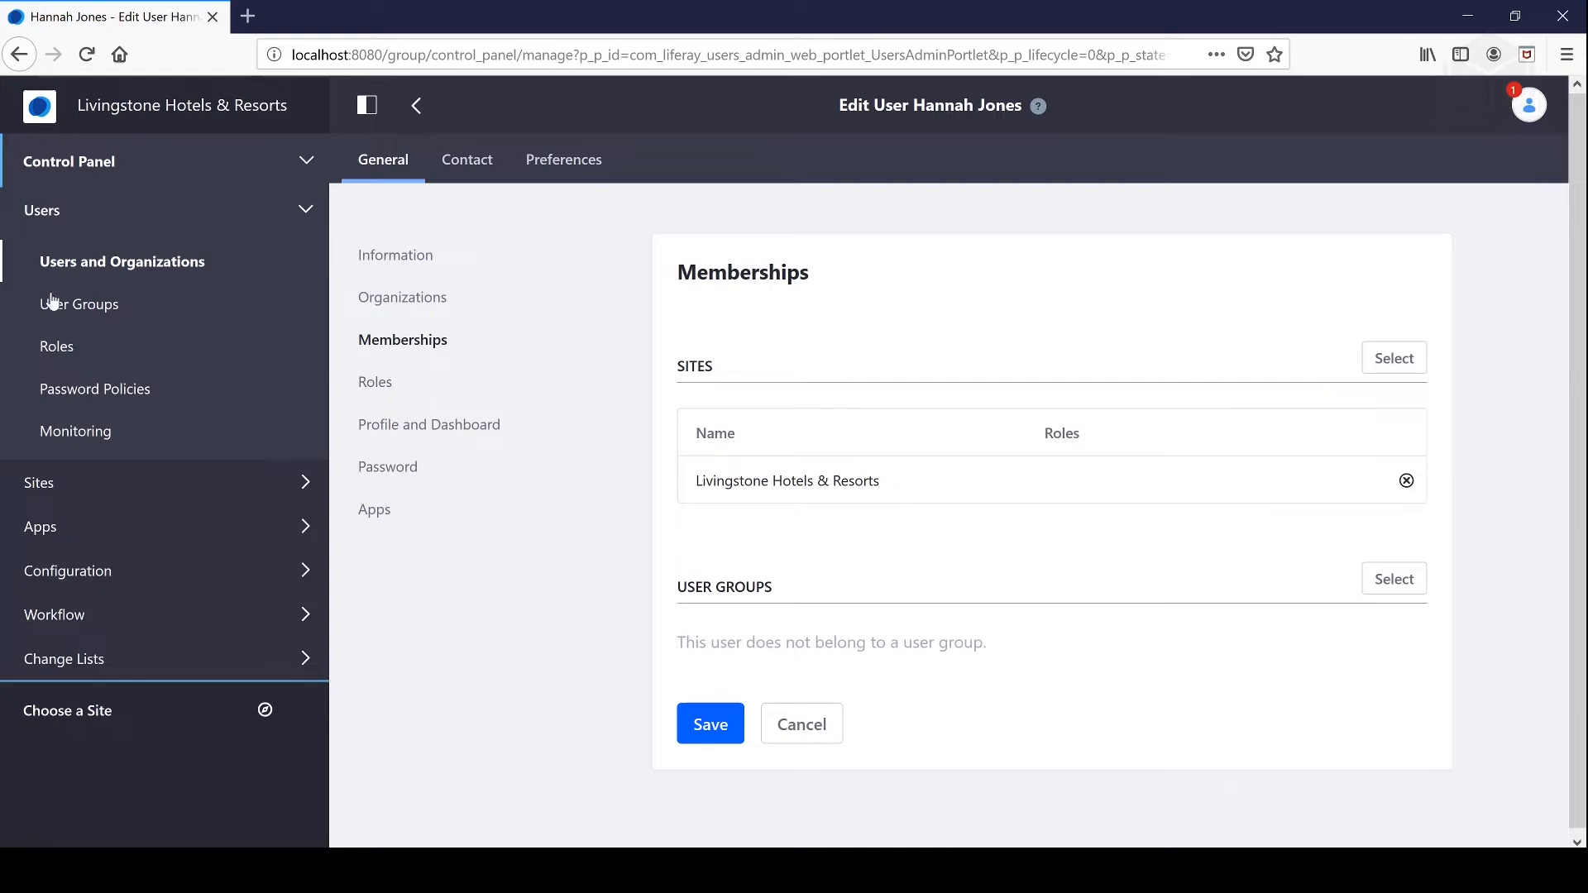
# Step: Deactivate both newly created users from the Users and Organizations list
pyautogui.click(77, 265)
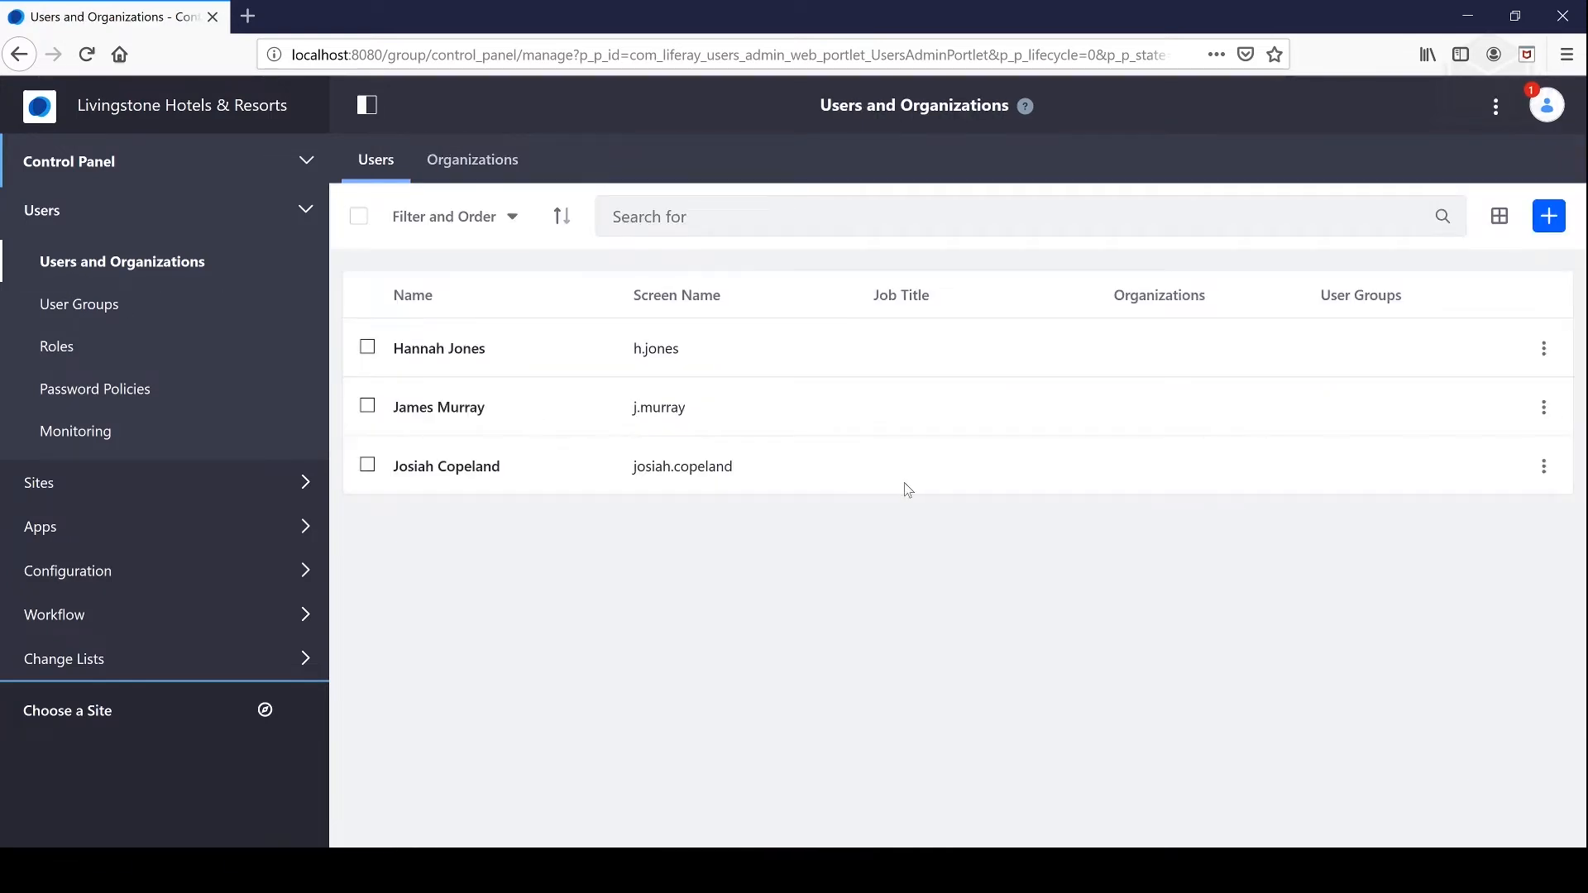
pyautogui.click(1543, 349)
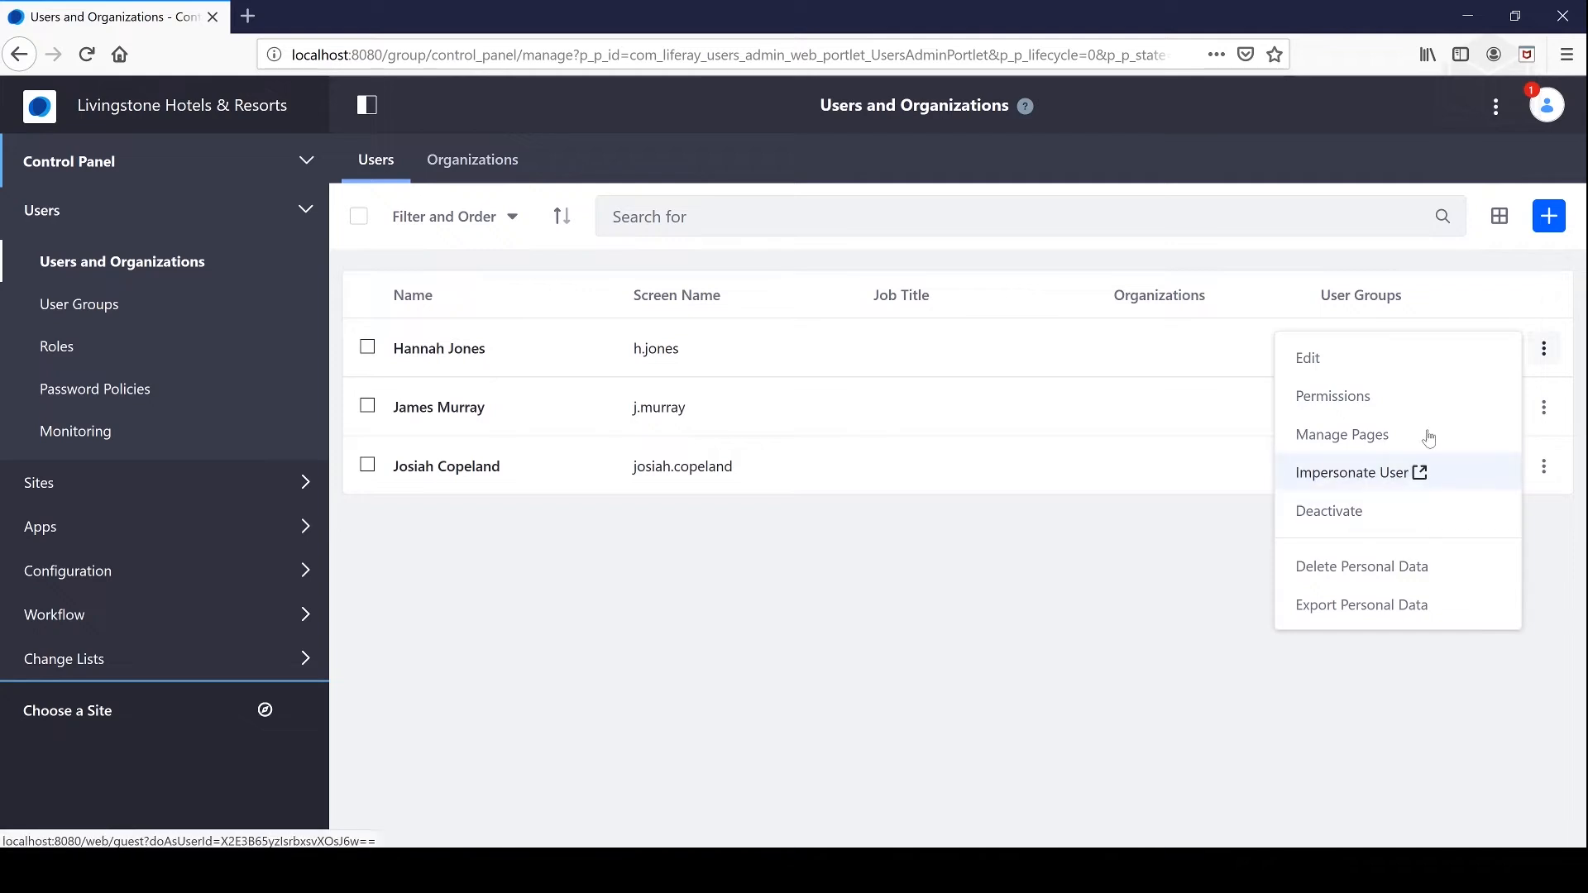
pyautogui.click(1346, 530)
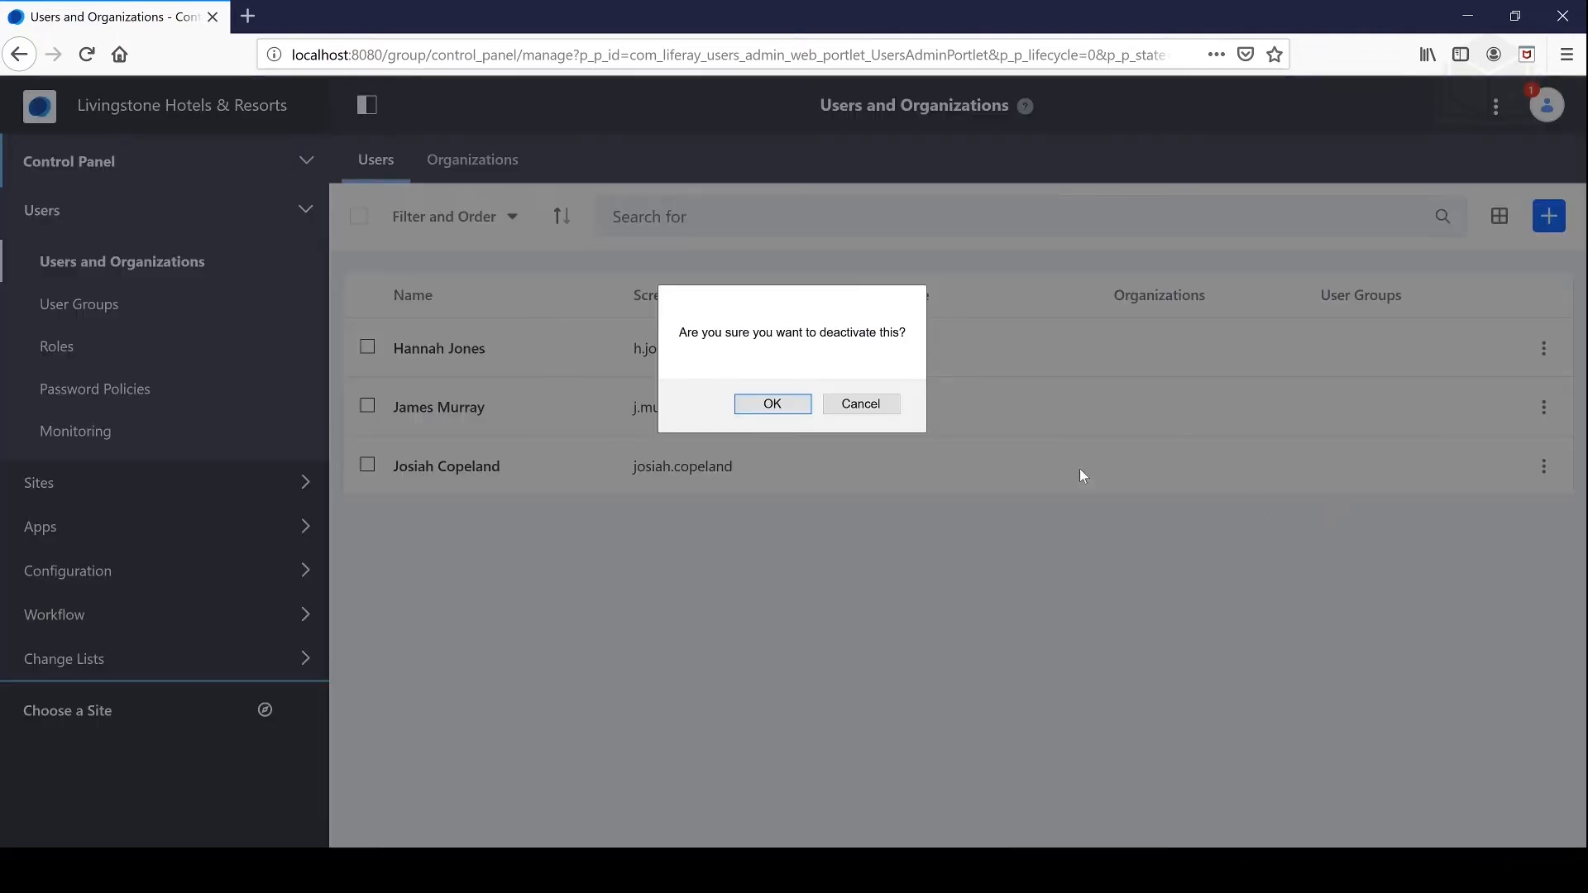
pyautogui.click(769, 404)
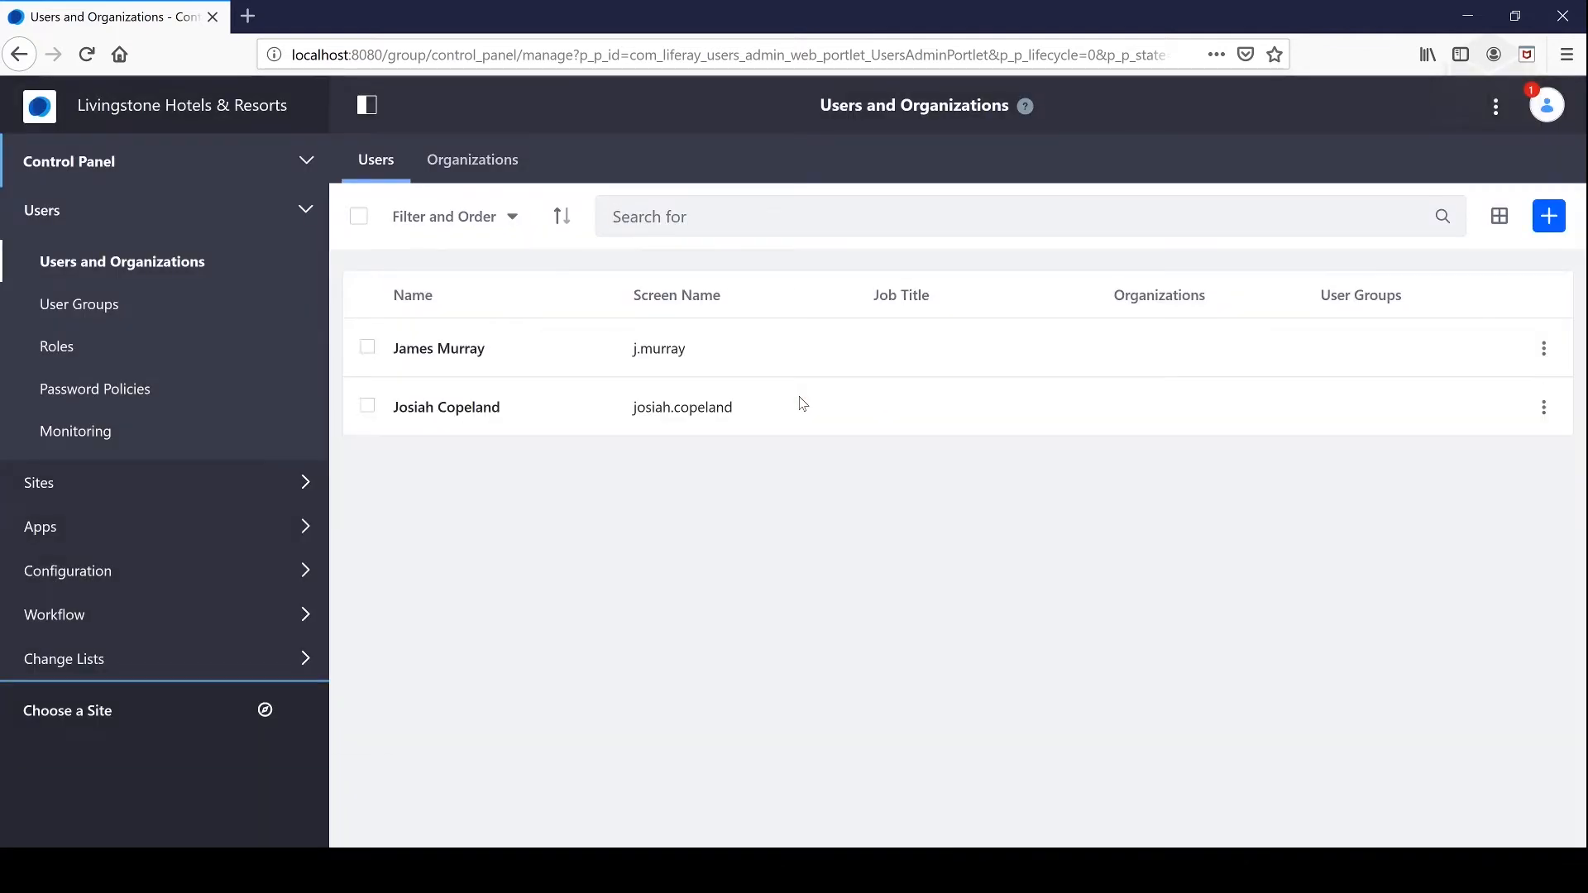
pyautogui.click(1544, 348)
pyautogui.click(1409, 506)
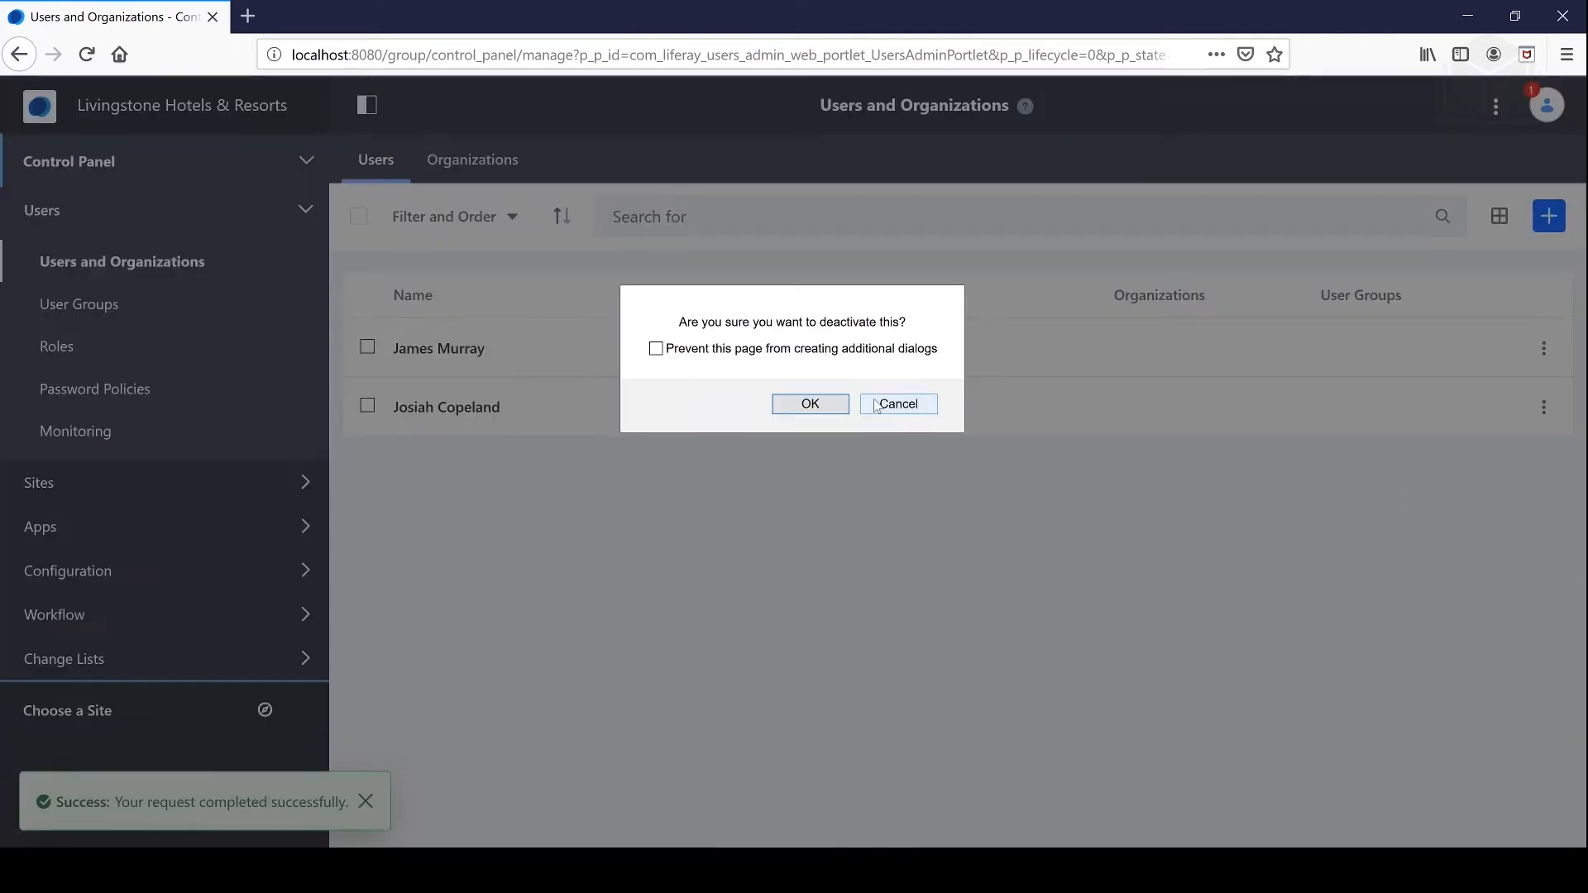
pyautogui.click(819, 402)
pyautogui.click(499, 218)
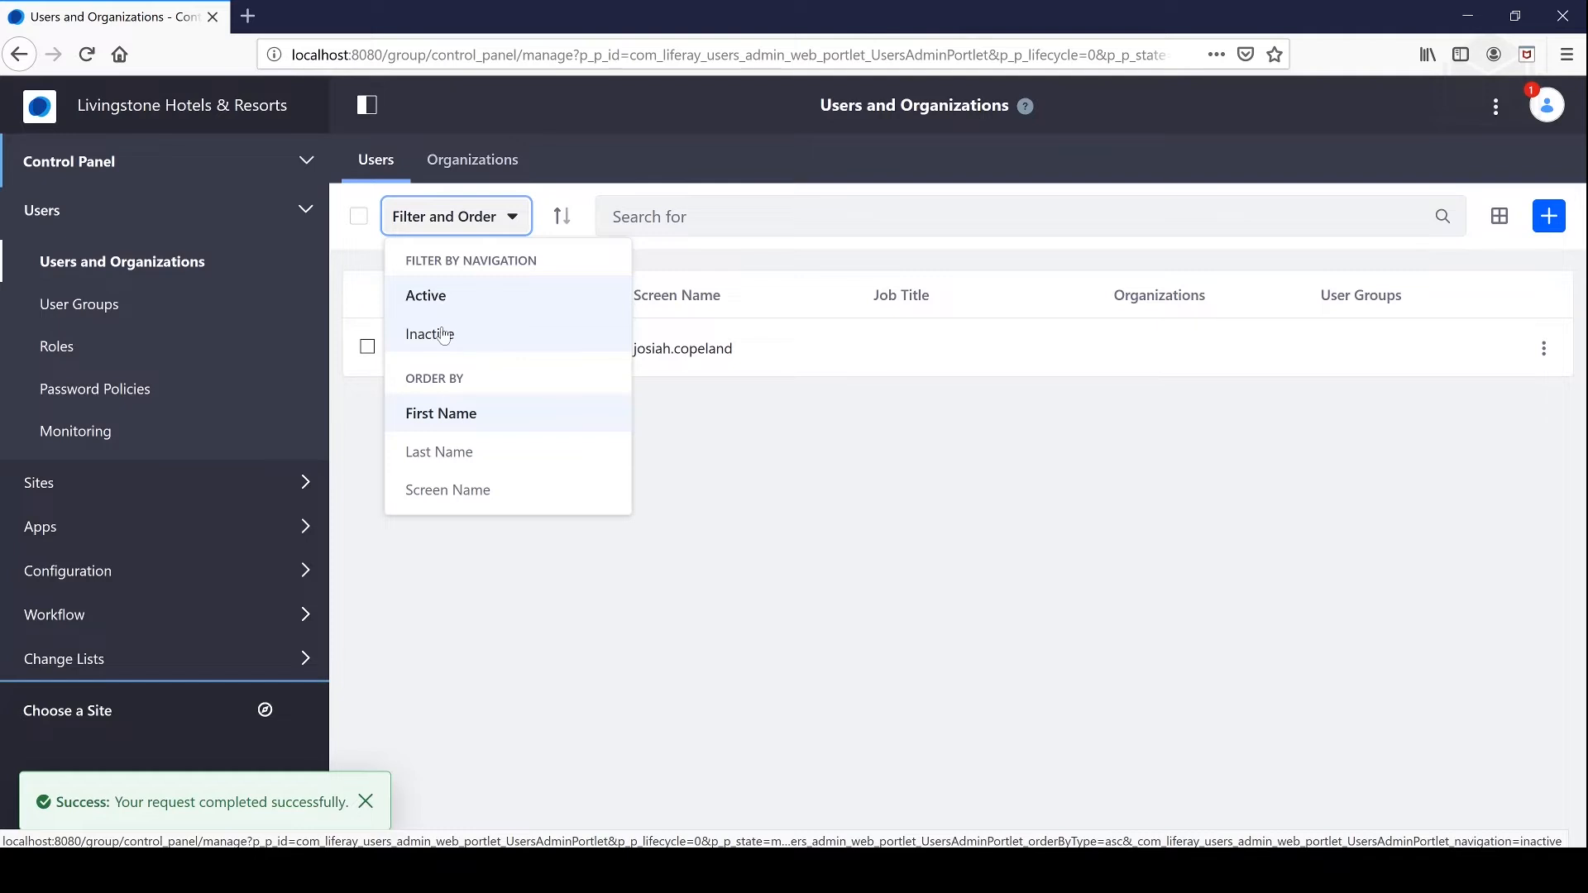
# Step: Filter the list to inactive users and delete both deactivated accounts
pyautogui.click(473, 334)
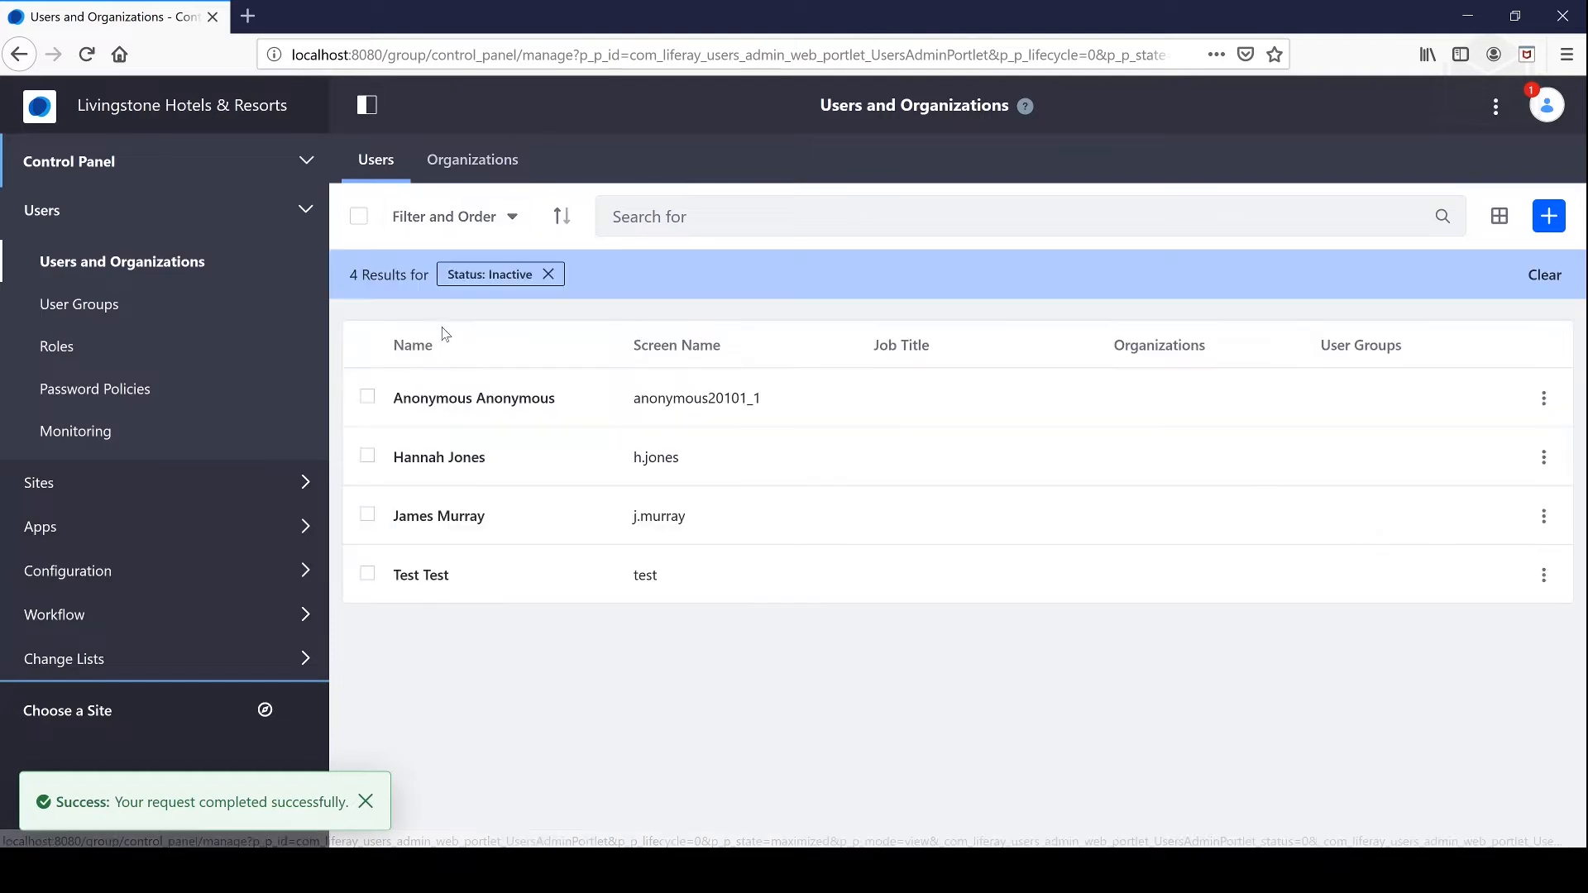
pyautogui.click(1543, 457)
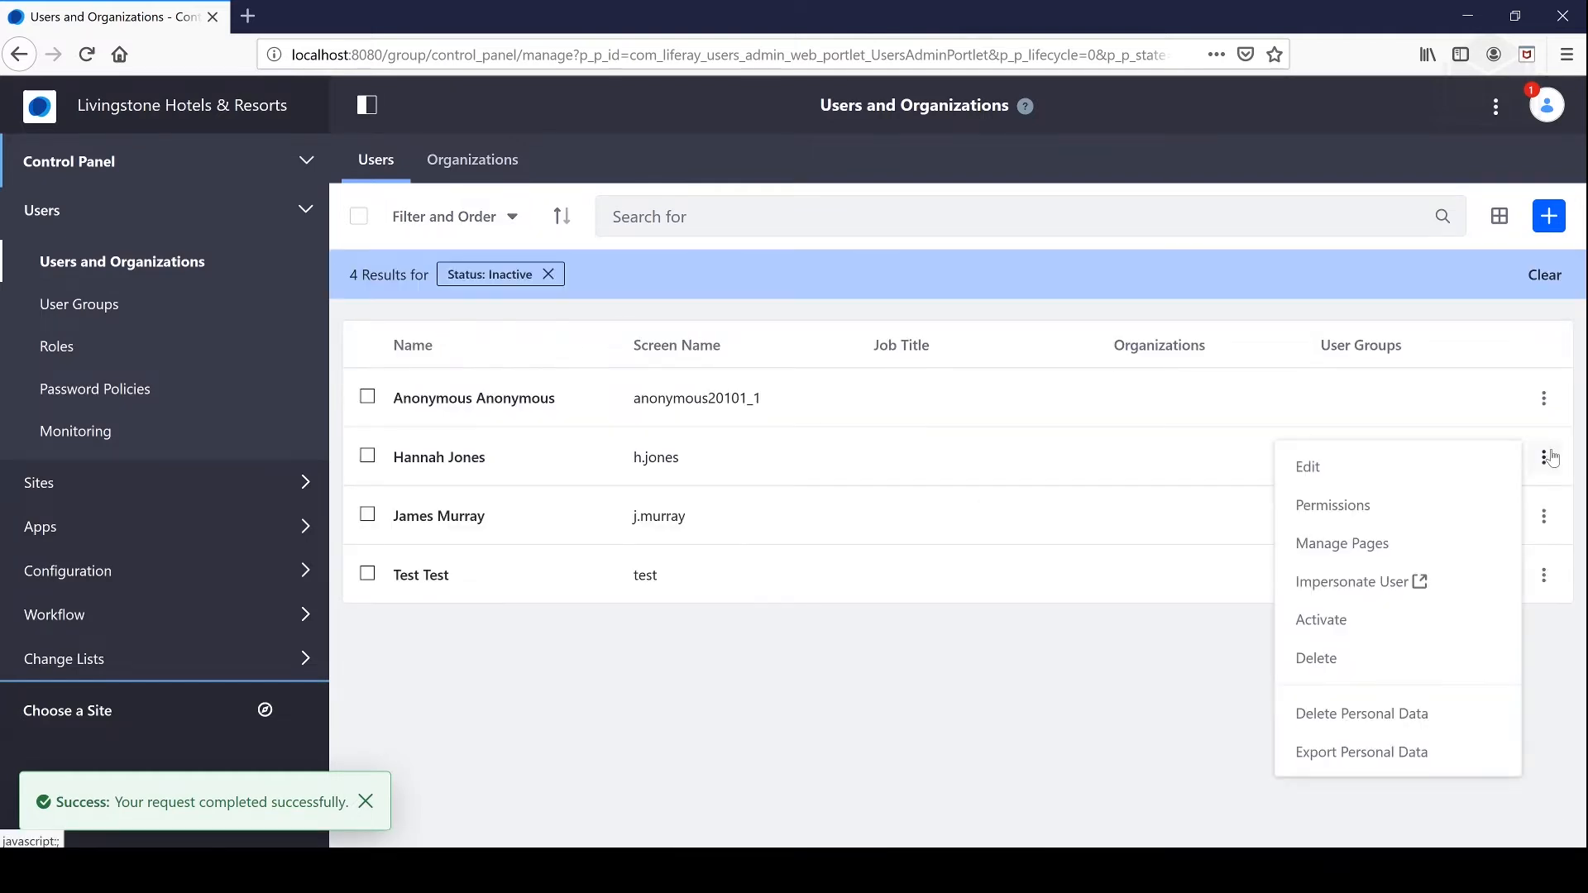
pyautogui.click(1333, 659)
pyautogui.click(863, 409)
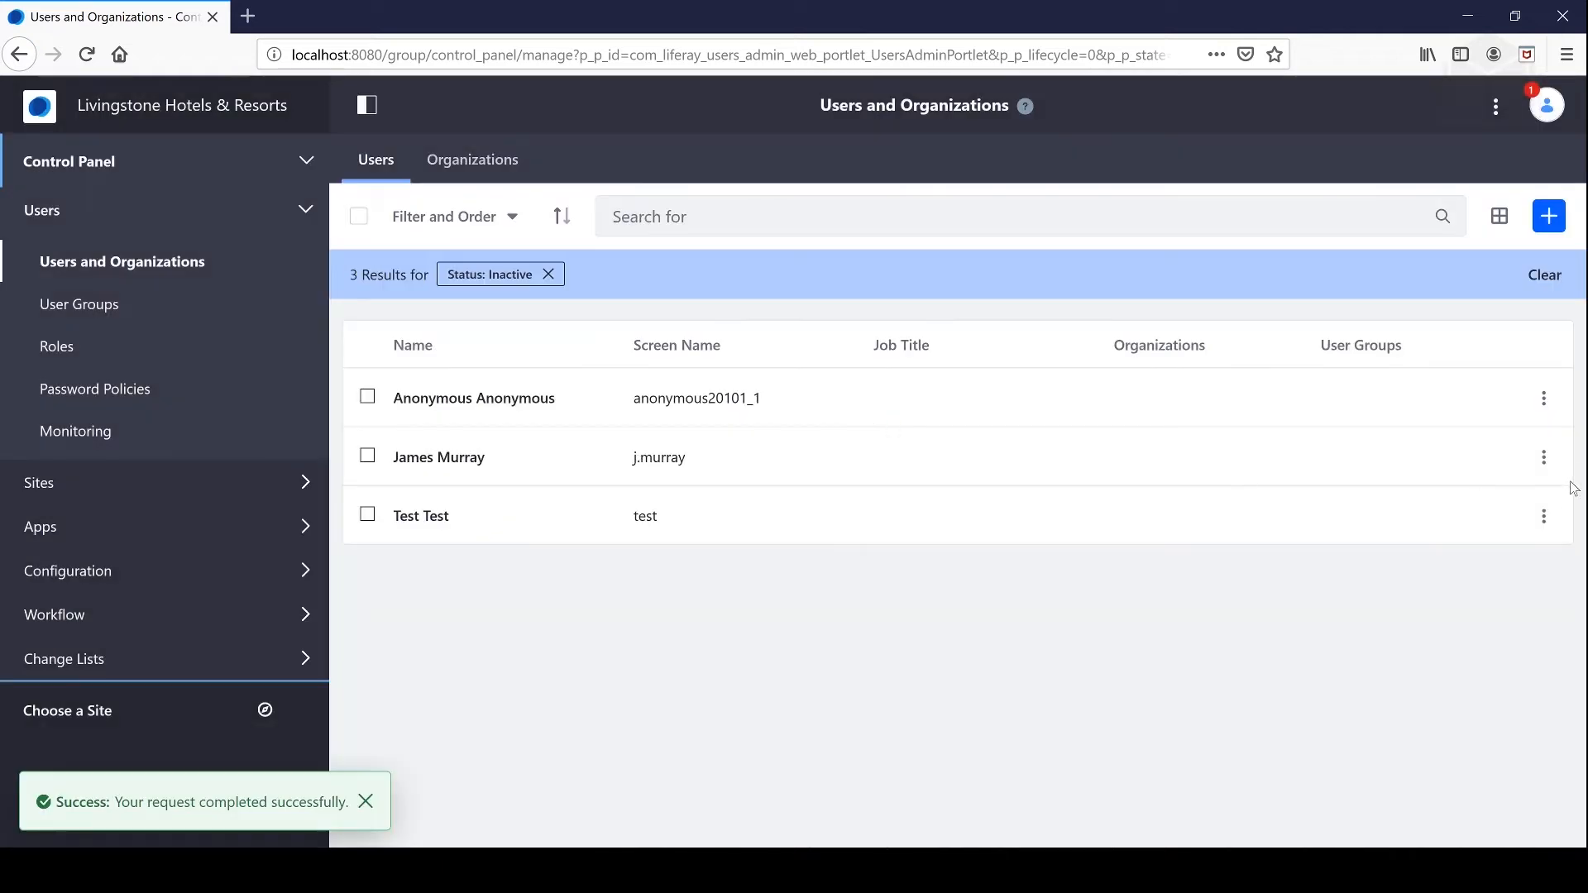
pyautogui.click(1544, 457)
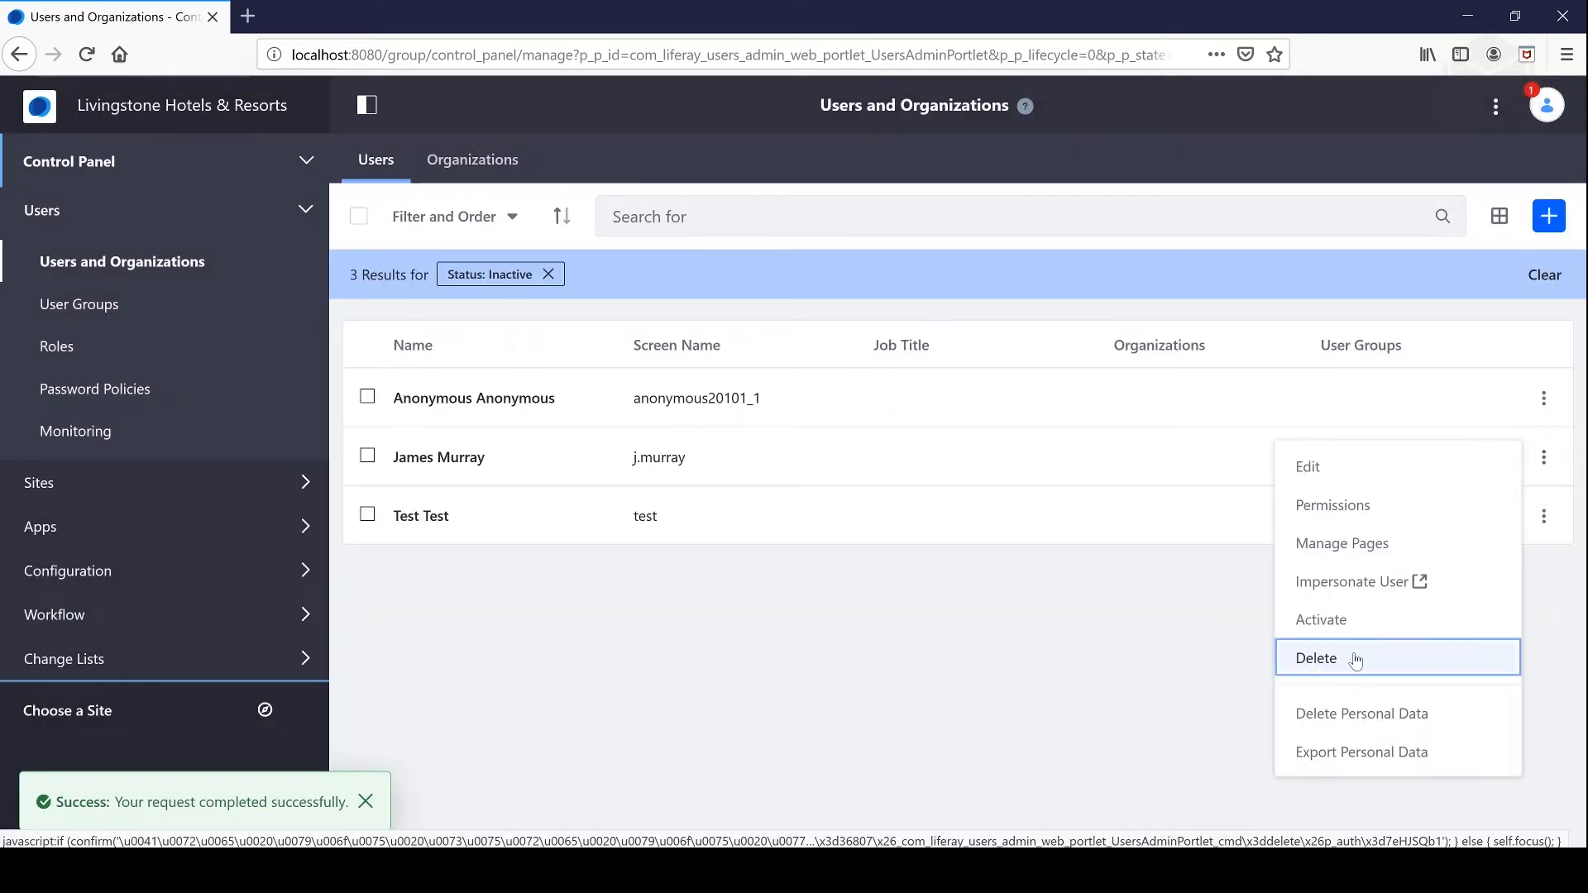
pyautogui.click(1355, 659)
pyautogui.click(867, 408)
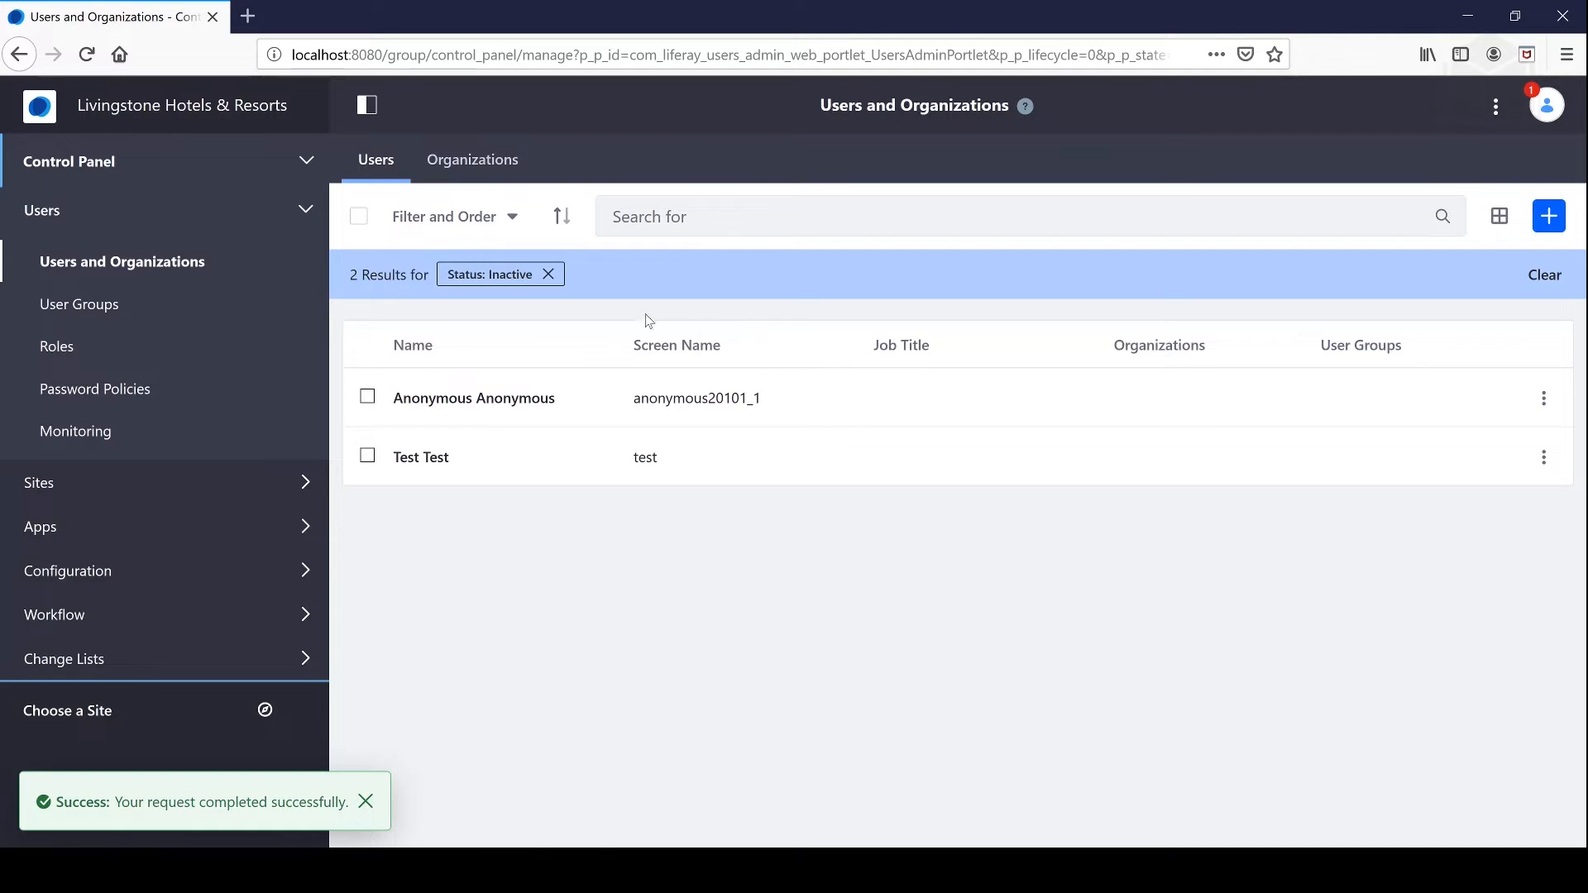
# Step: Clear the Inactive status filter so the full user list shows again
pyautogui.click(548, 275)
pyautogui.click(513, 217)
pyautogui.click(473, 297)
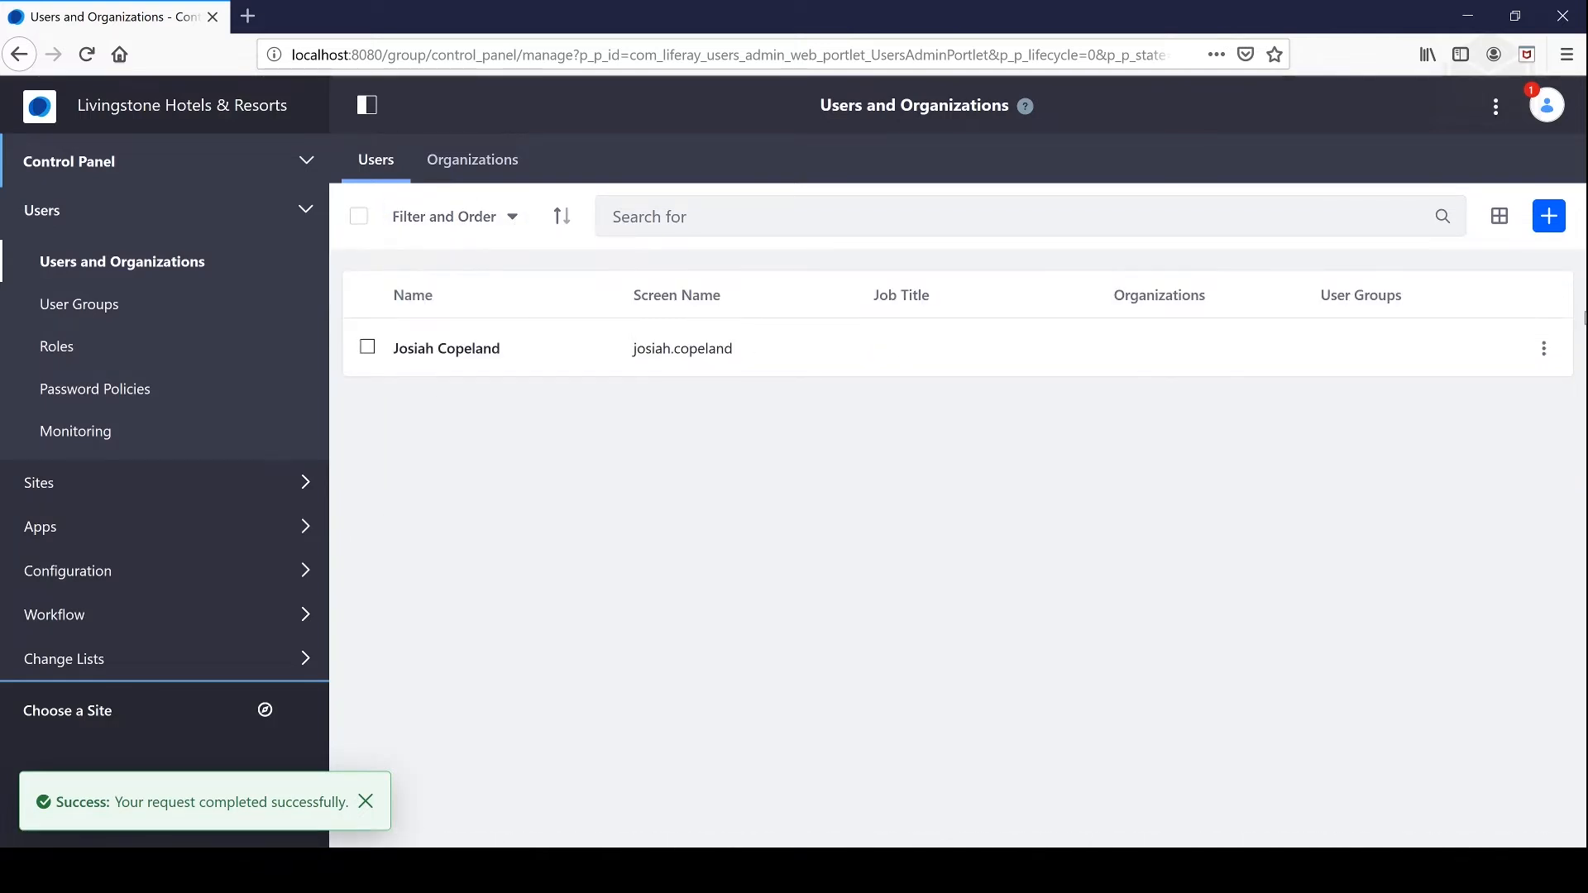
# Step: Start a new user and enter the suggested screen name and the user's e-mail address
pyautogui.click(1549, 217)
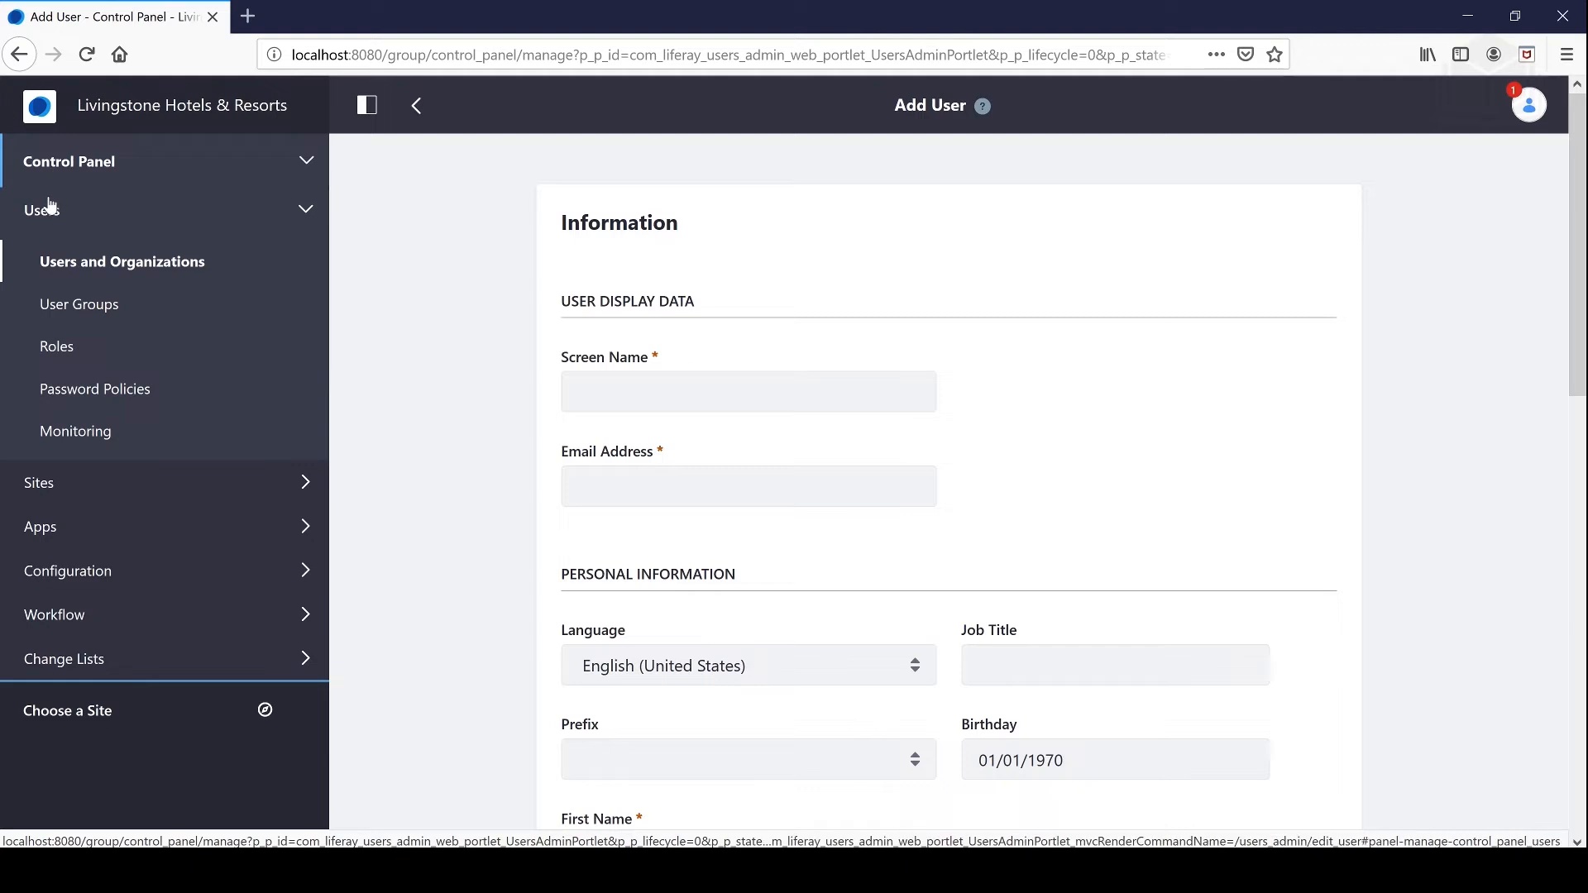
pyautogui.click(579, 392)
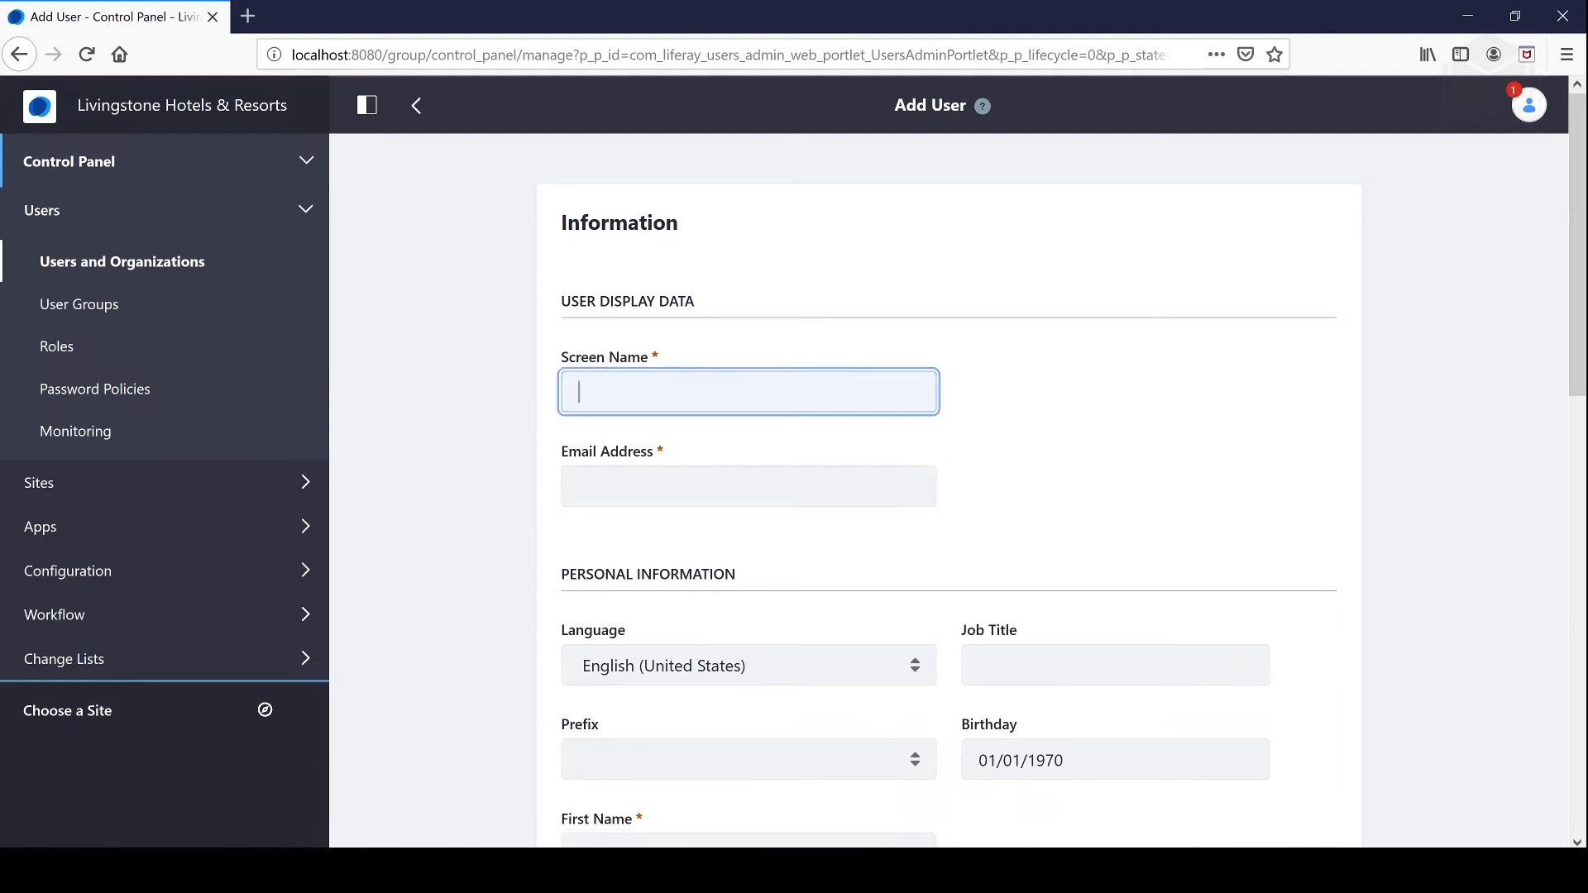
pyautogui.write('j.m')
pyautogui.press('Down')
pyautogui.press('Return')
pyautogui.press('Tab')
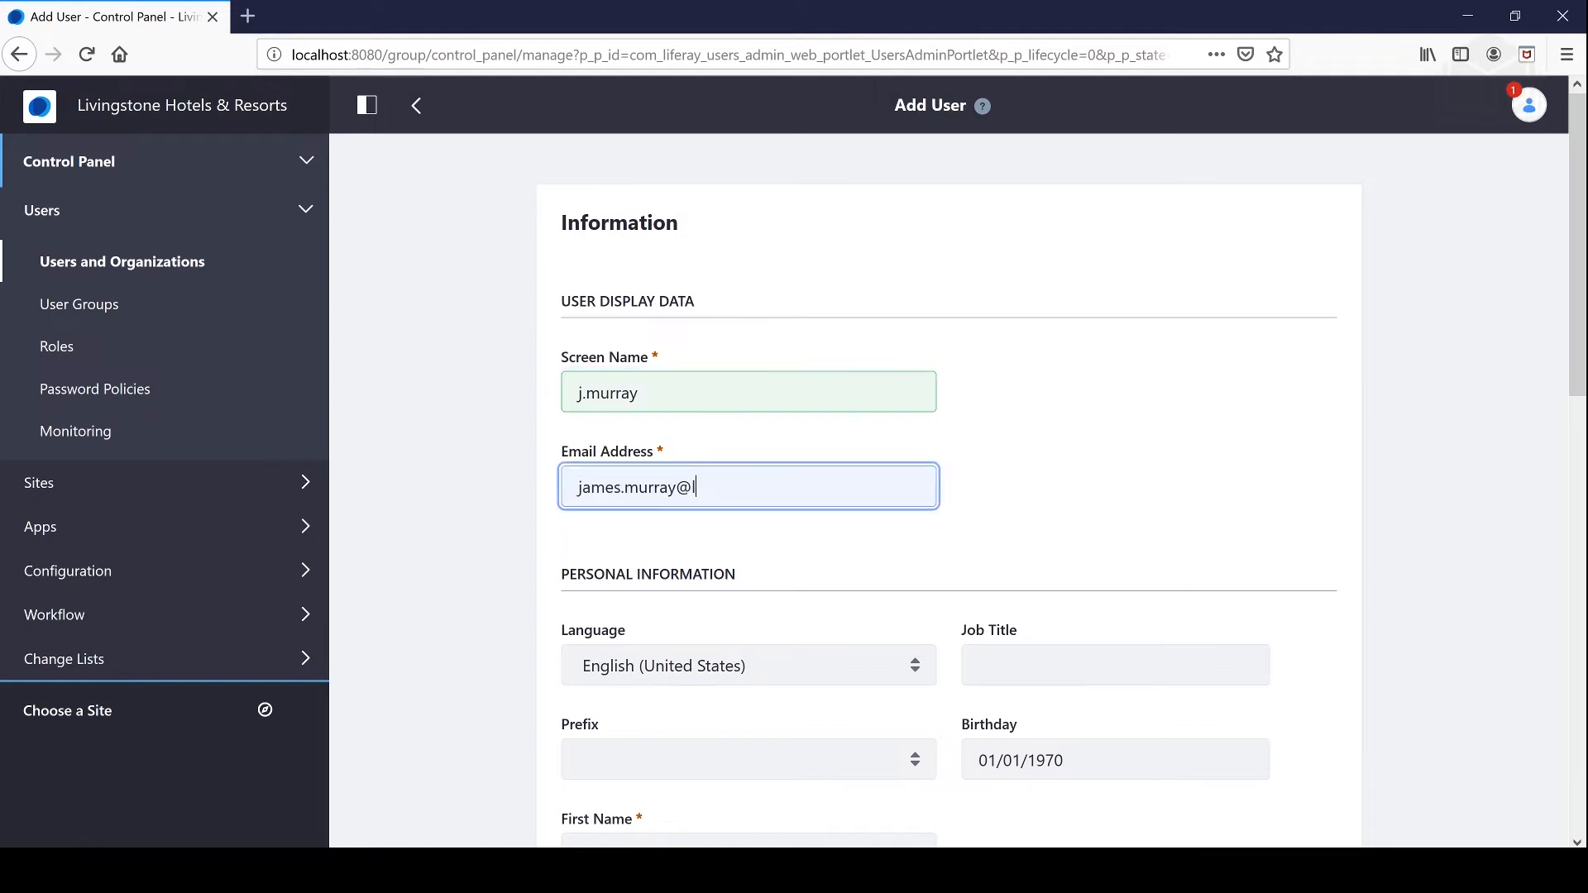
# Step: Fill in the user's first and last name and save the new account
pyautogui.press('Tab')
pyautogui.press('Tab')
pyautogui.press('Tab')
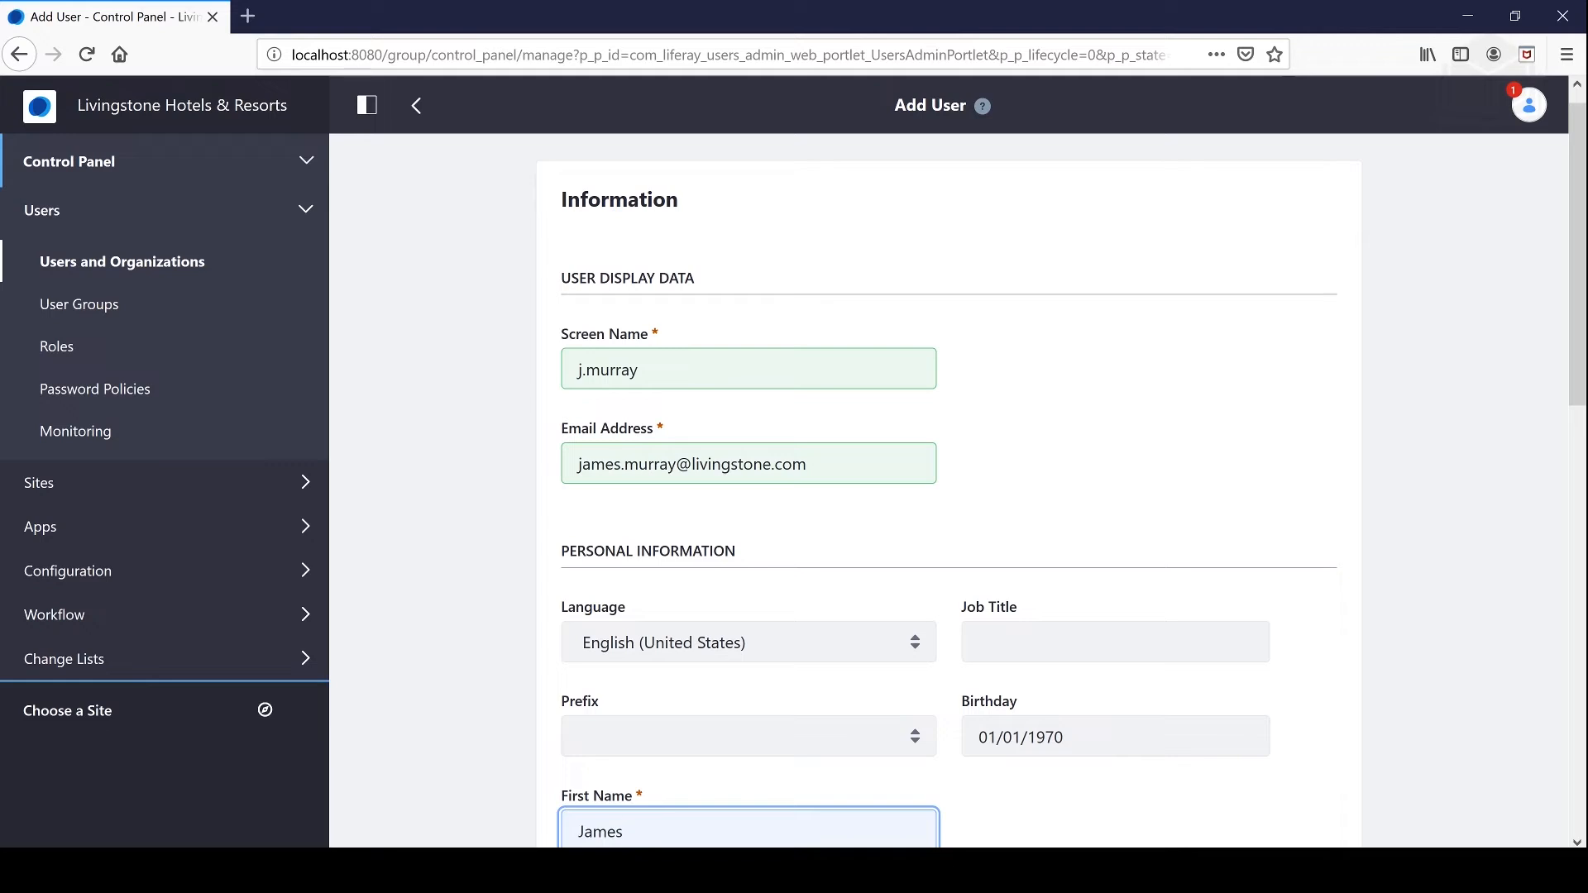
pyautogui.press('Tab')
pyautogui.press('Tab')
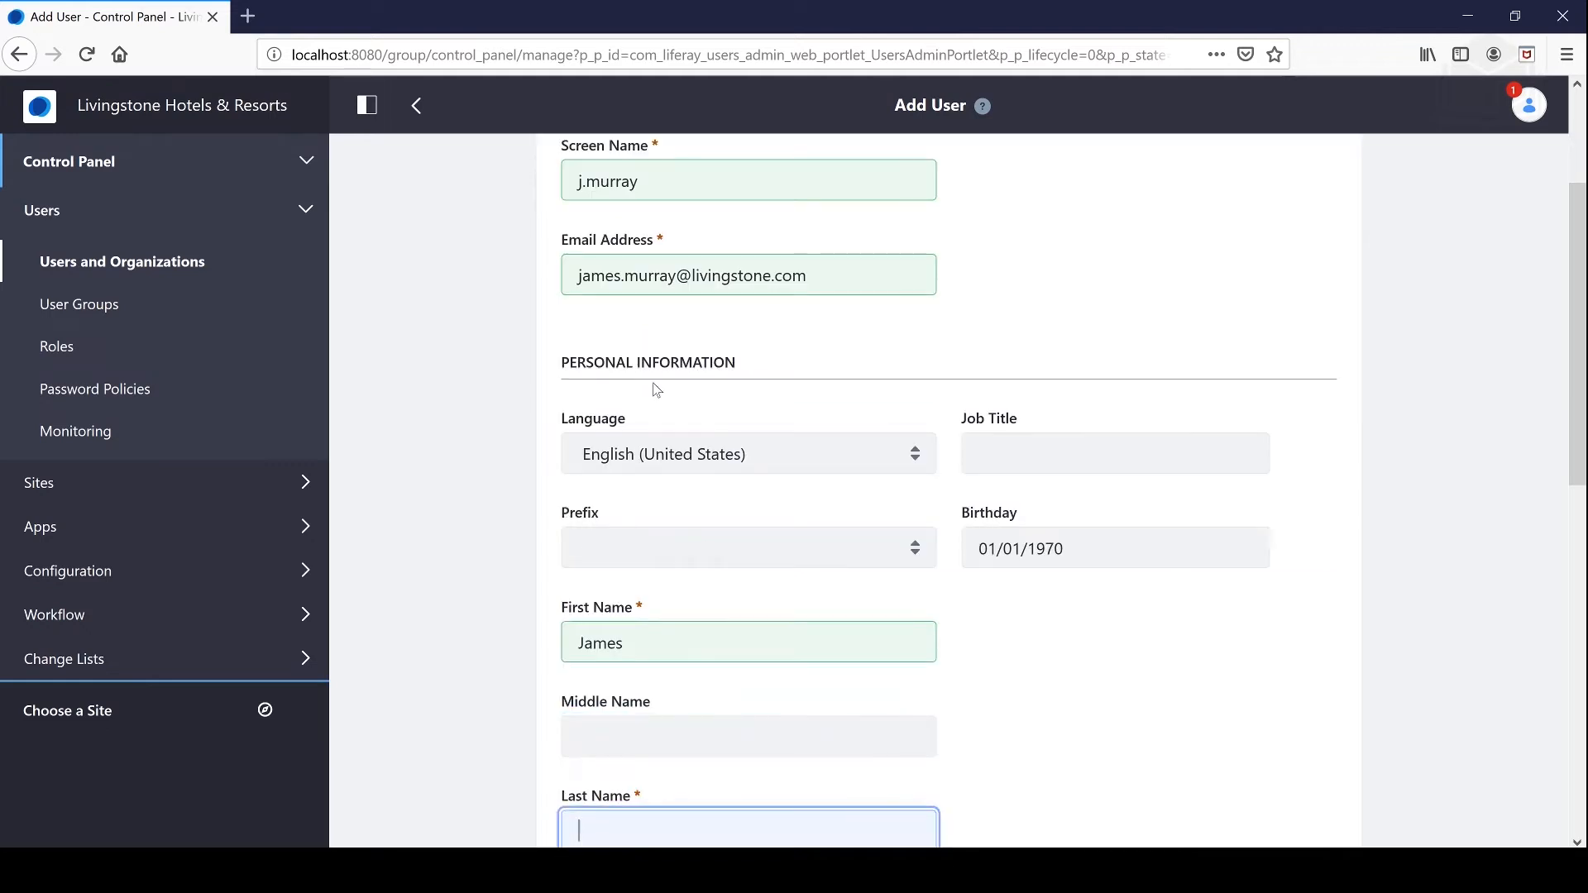
pyautogui.scroll(-1, 656, 390)
pyautogui.press('Tab')
pyautogui.press('Tab')
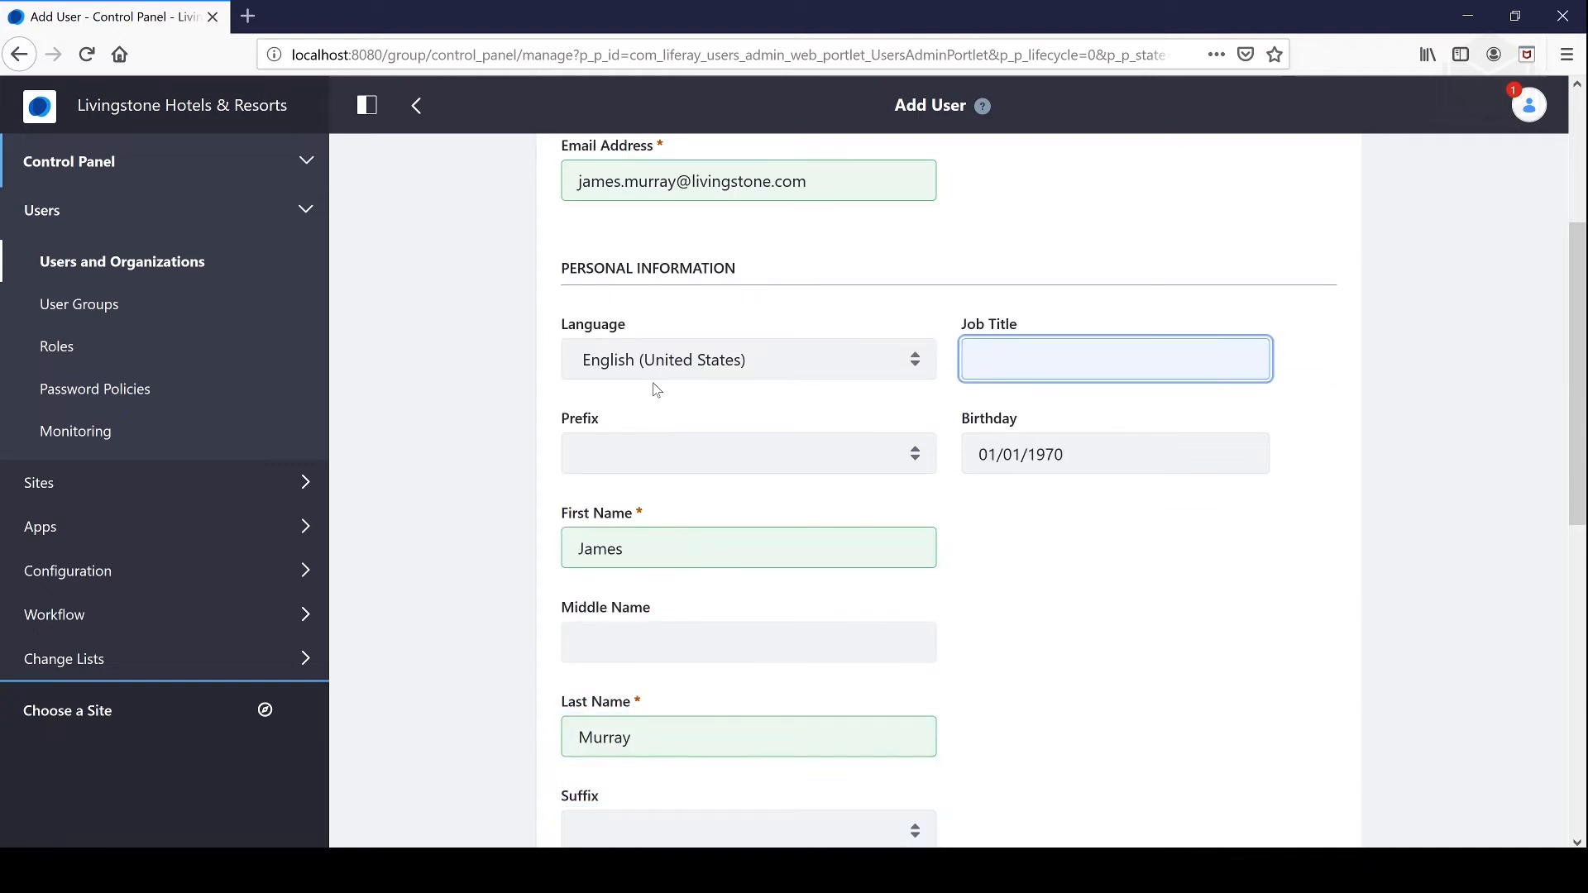
pyautogui.scroll(-10, 787, 390)
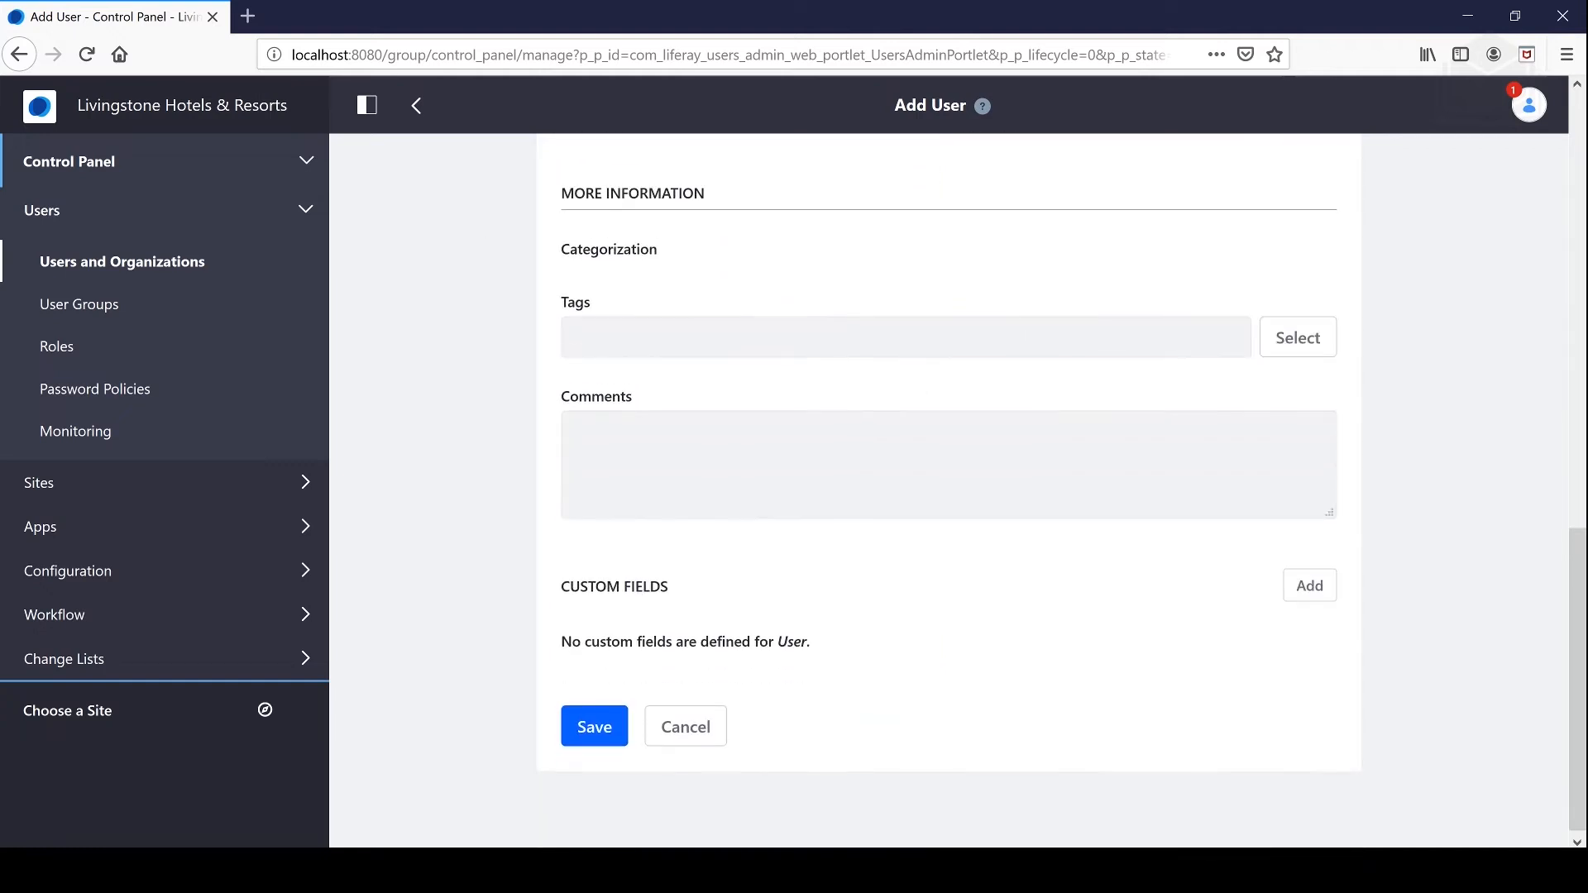
pyautogui.click(614, 722)
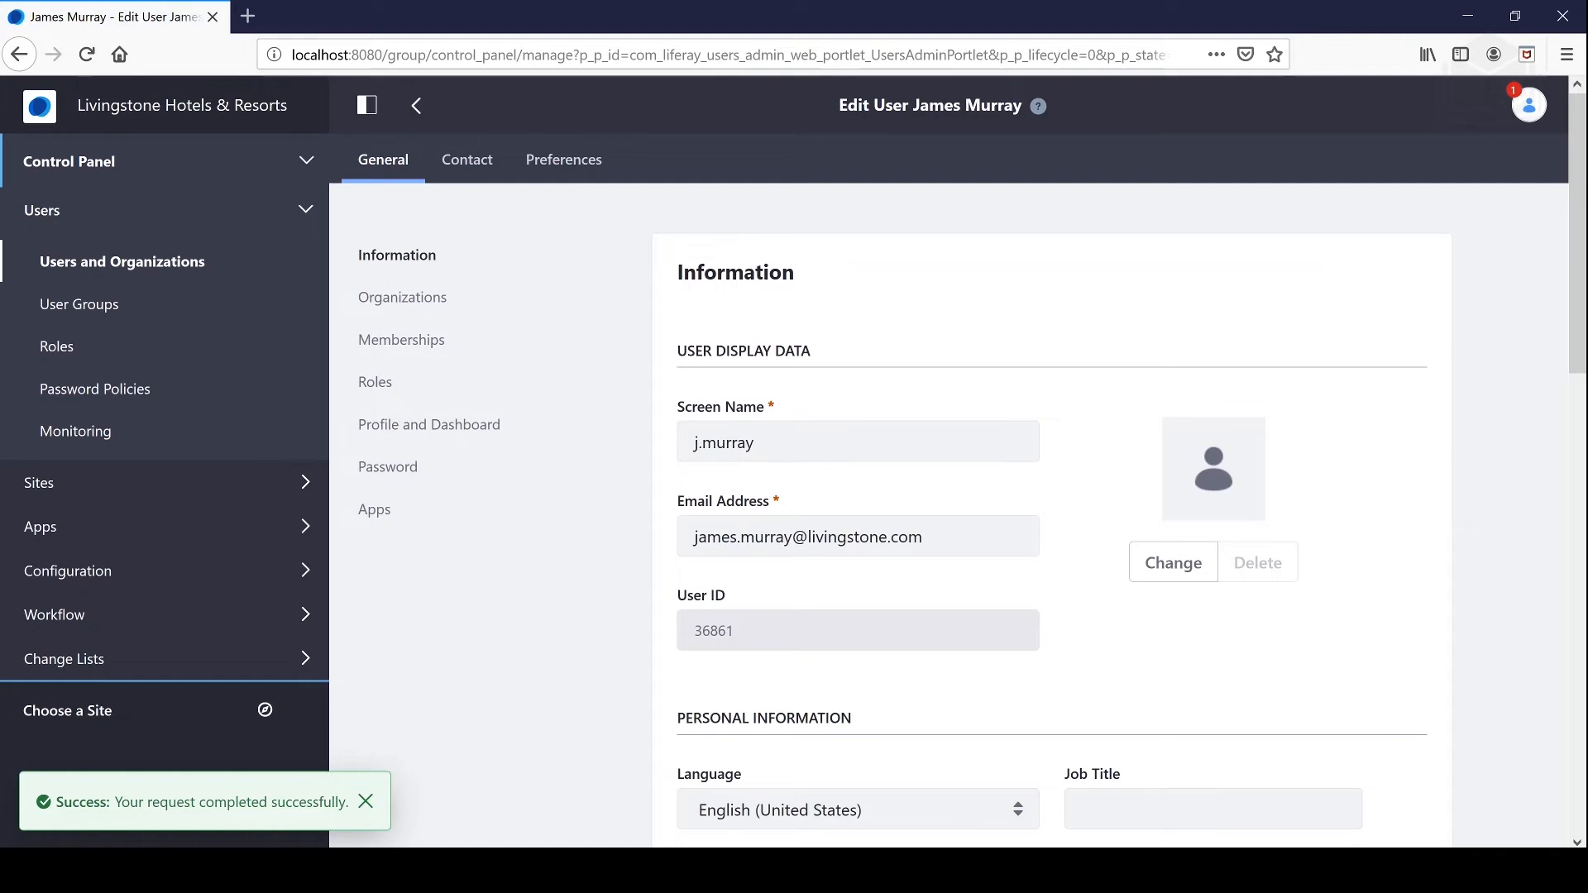
# Step: Dismiss the success message and look through the Contact and Preferences sections before returning to General
pyautogui.scroll(-10, 1042, 480)
pyautogui.scroll(3, 1043, 480)
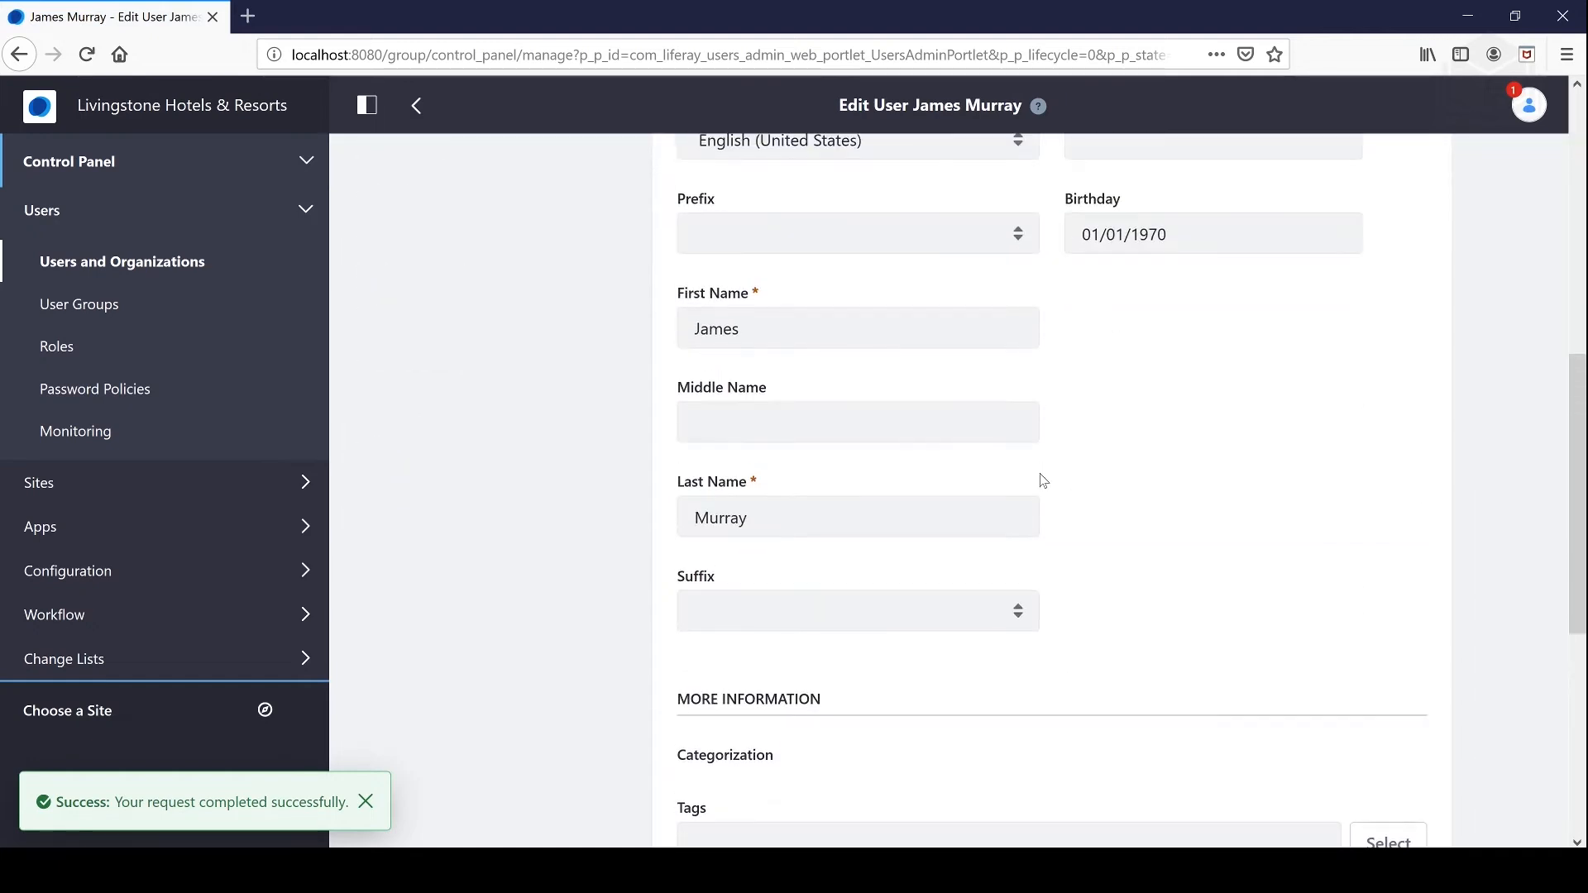
pyautogui.click(365, 802)
pyautogui.scroll(8, 637, 645)
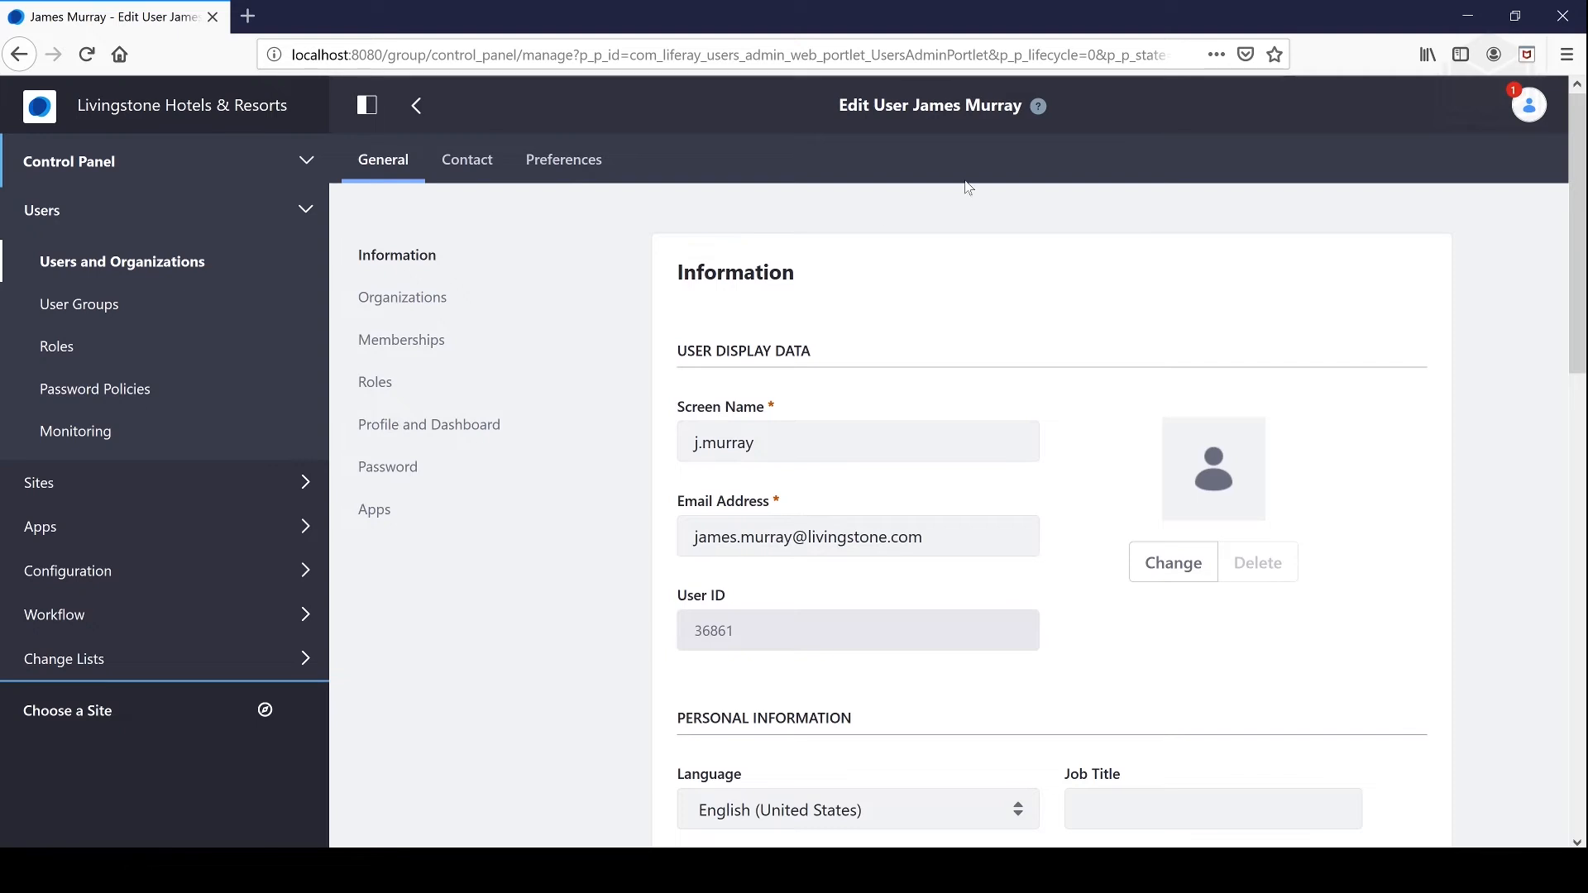
pyautogui.click(494, 172)
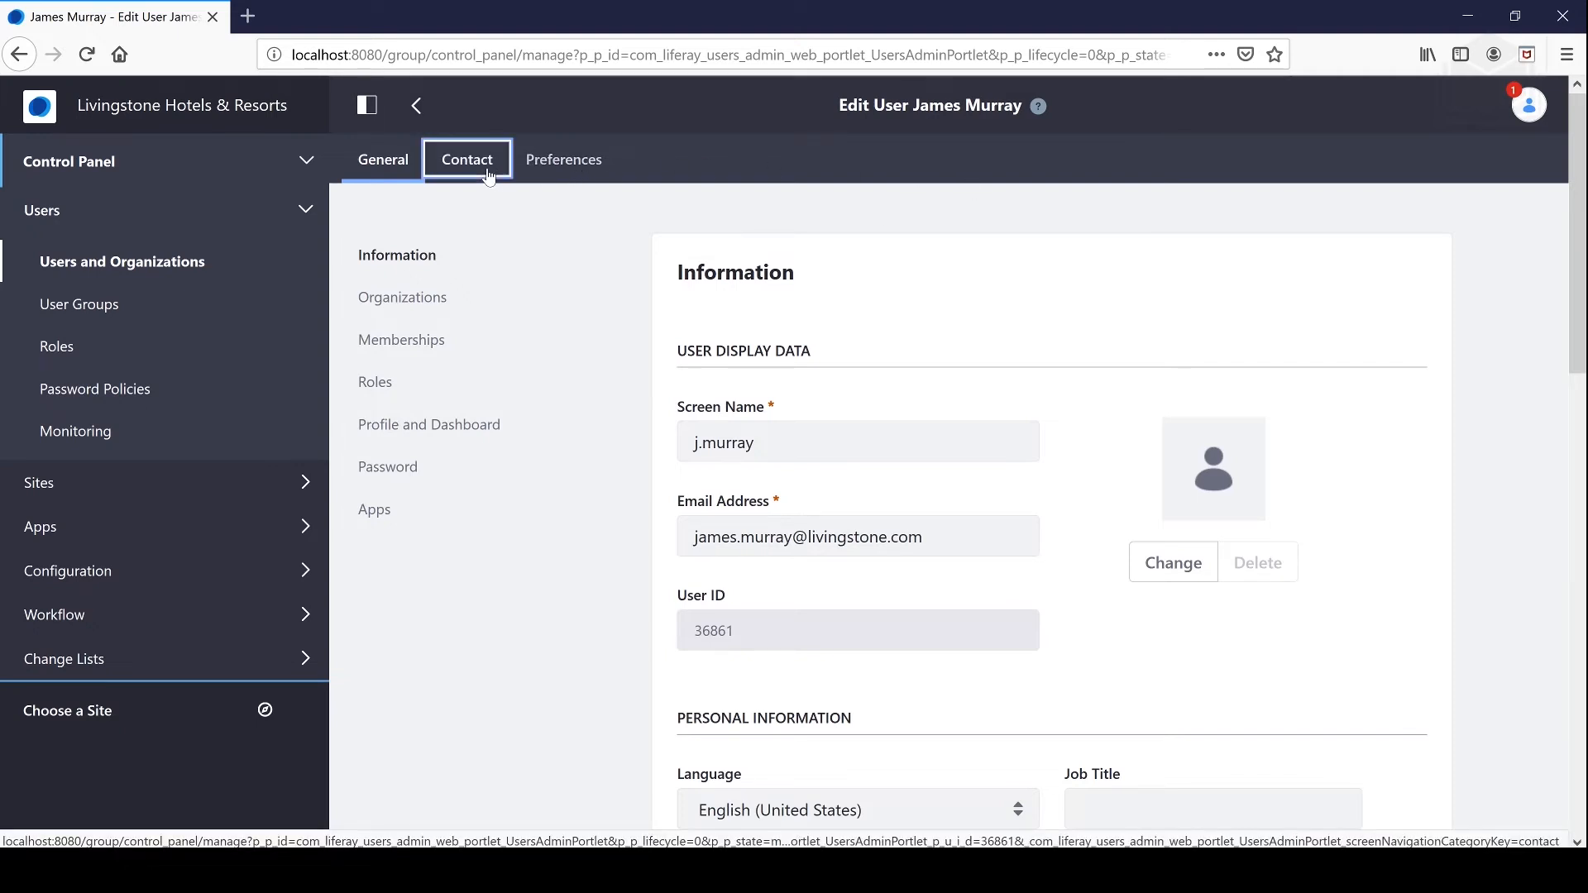
pyautogui.click(542, 163)
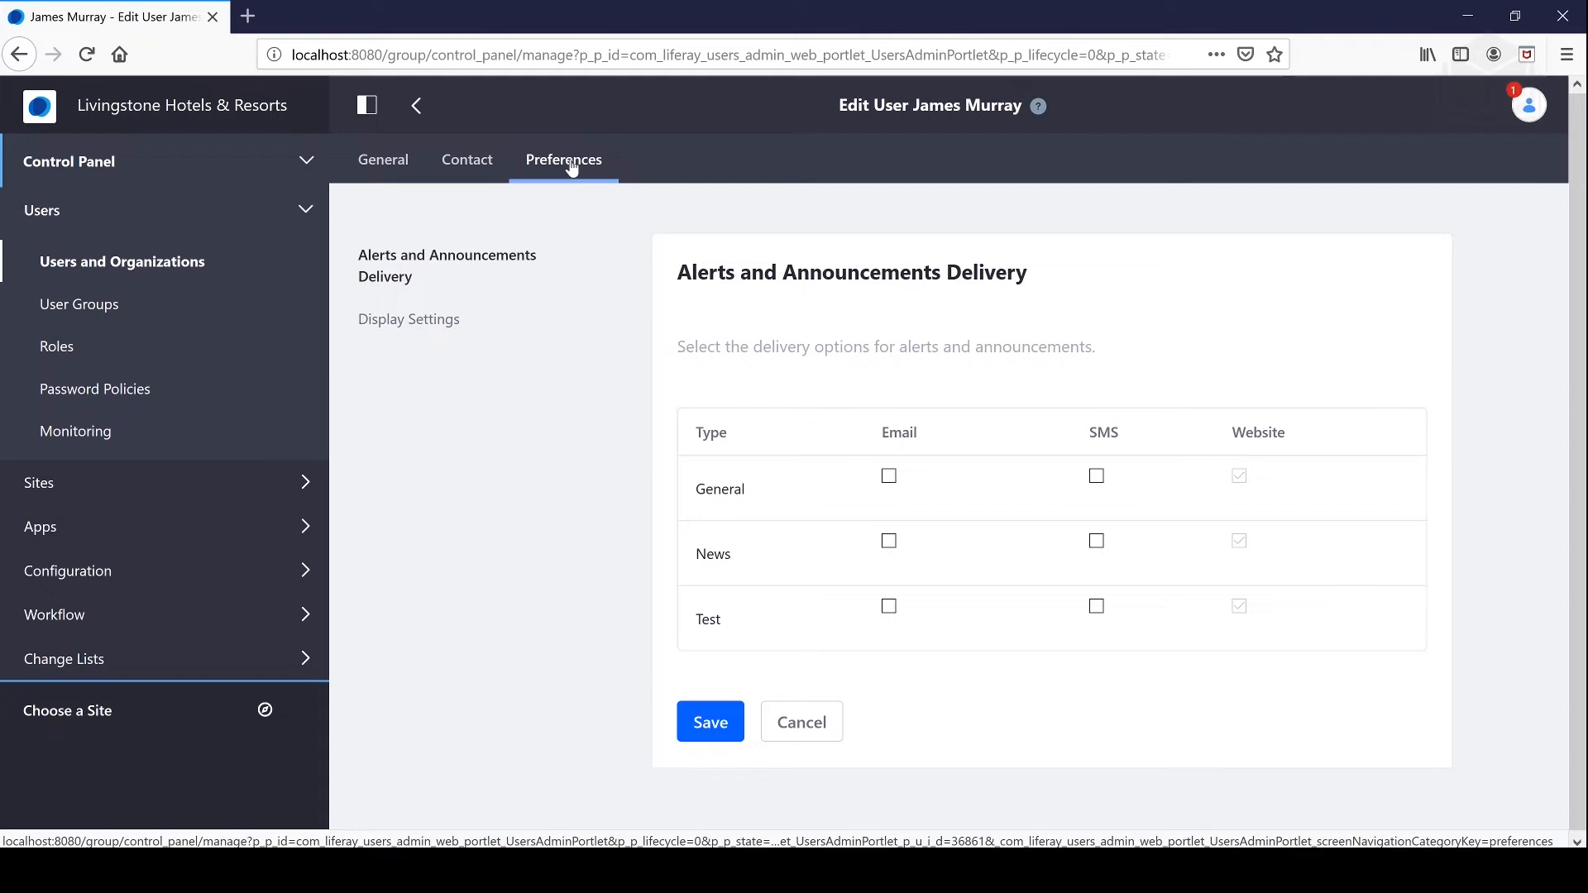
pyautogui.click(465, 161)
pyautogui.click(385, 158)
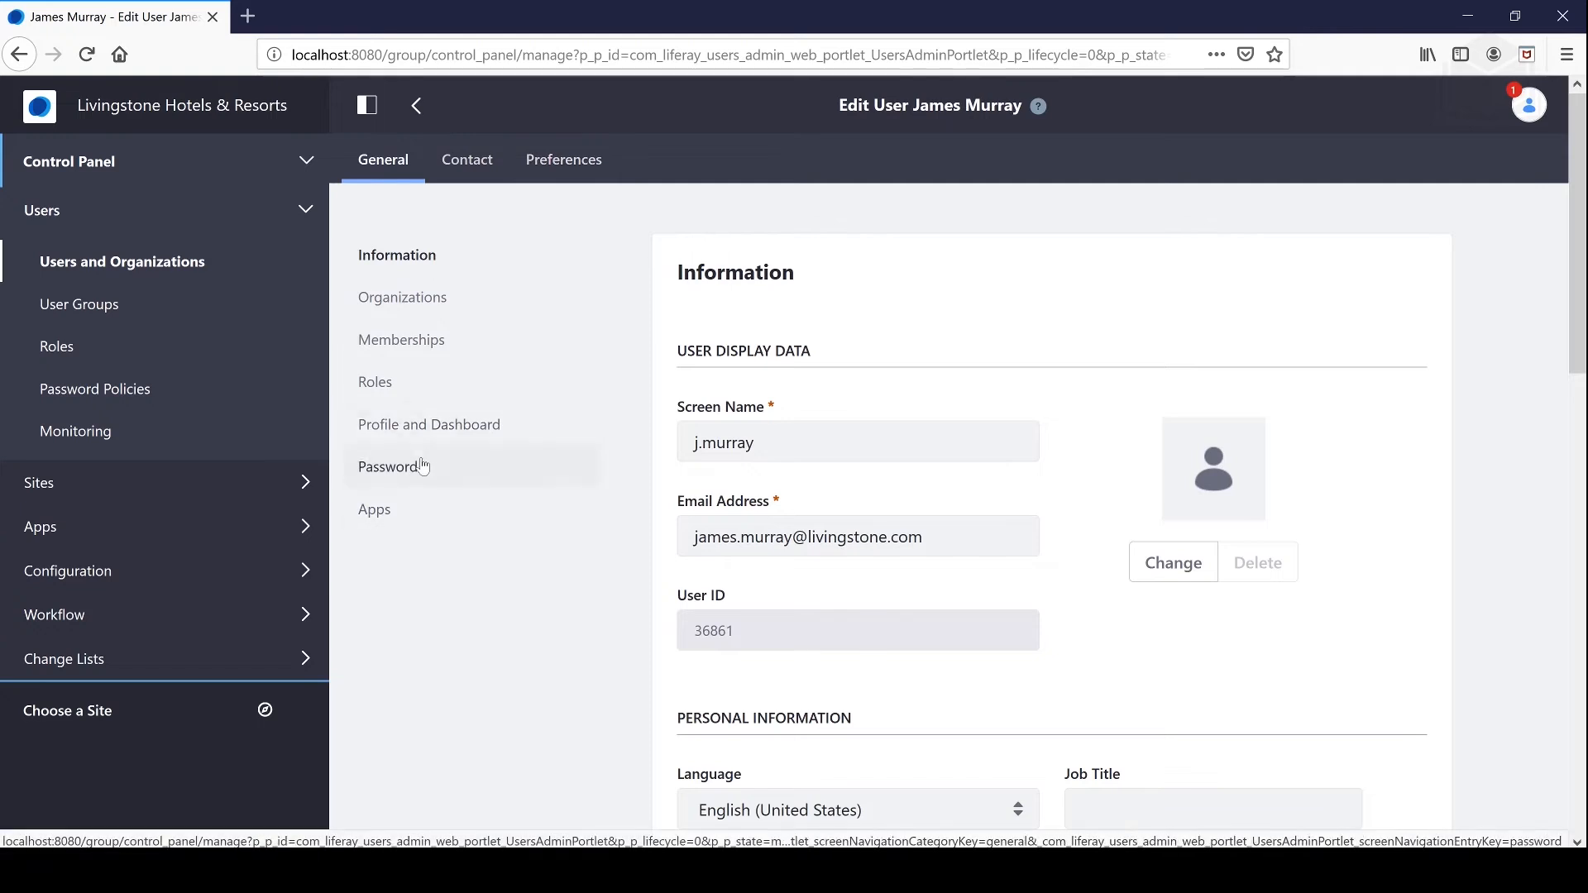
# Step: Enter and confirm a new password for the user and save it
pyautogui.click(389, 466)
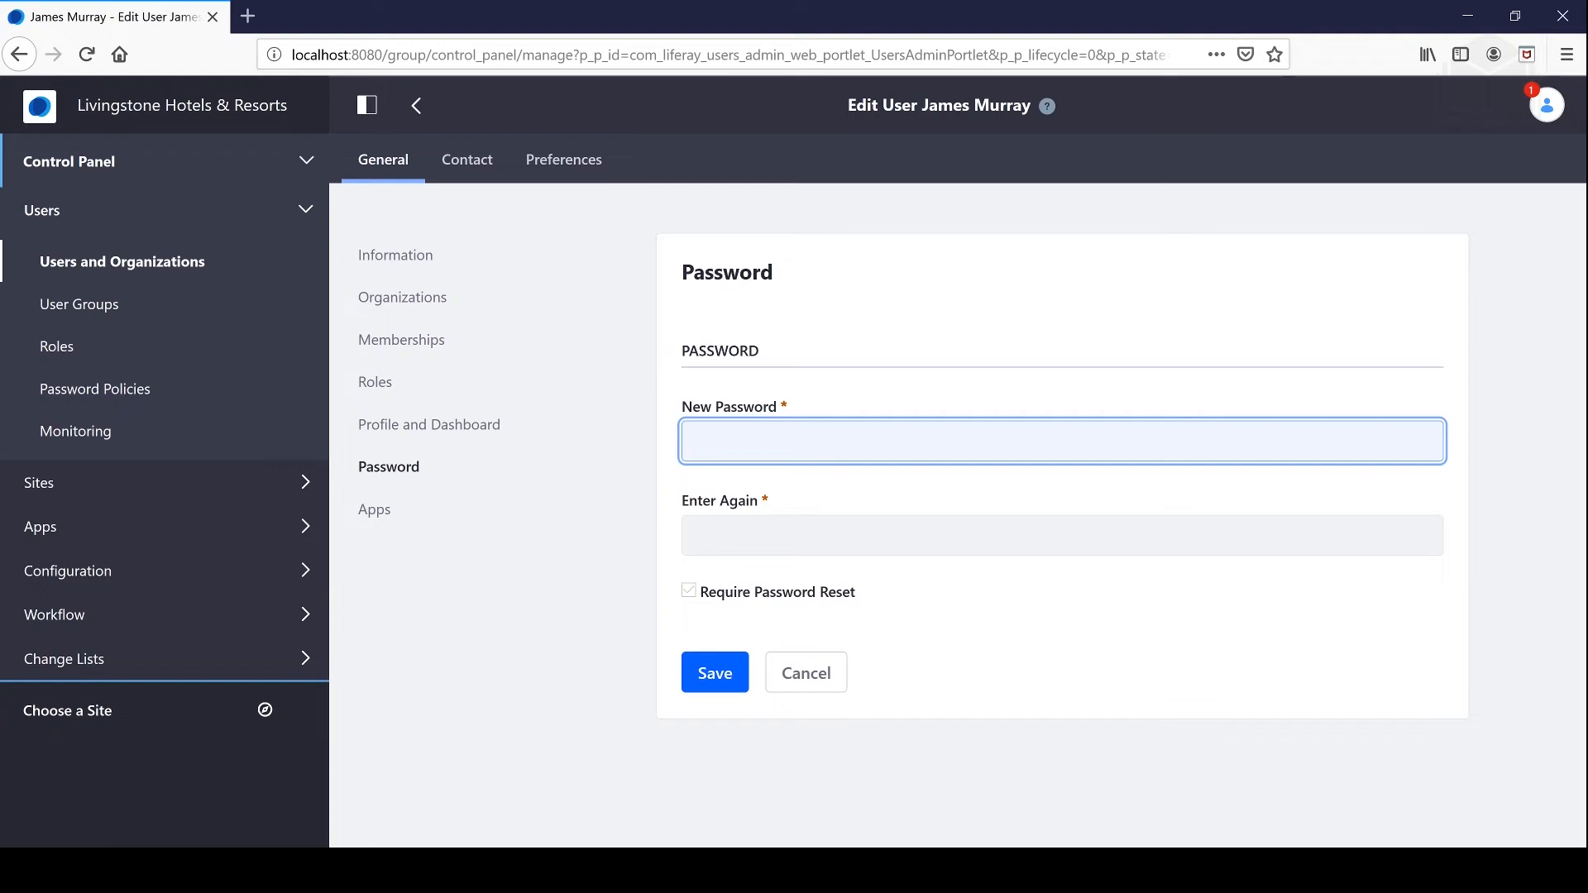
pyautogui.press('Tab')
pyautogui.write('te')
pyautogui.click(710, 672)
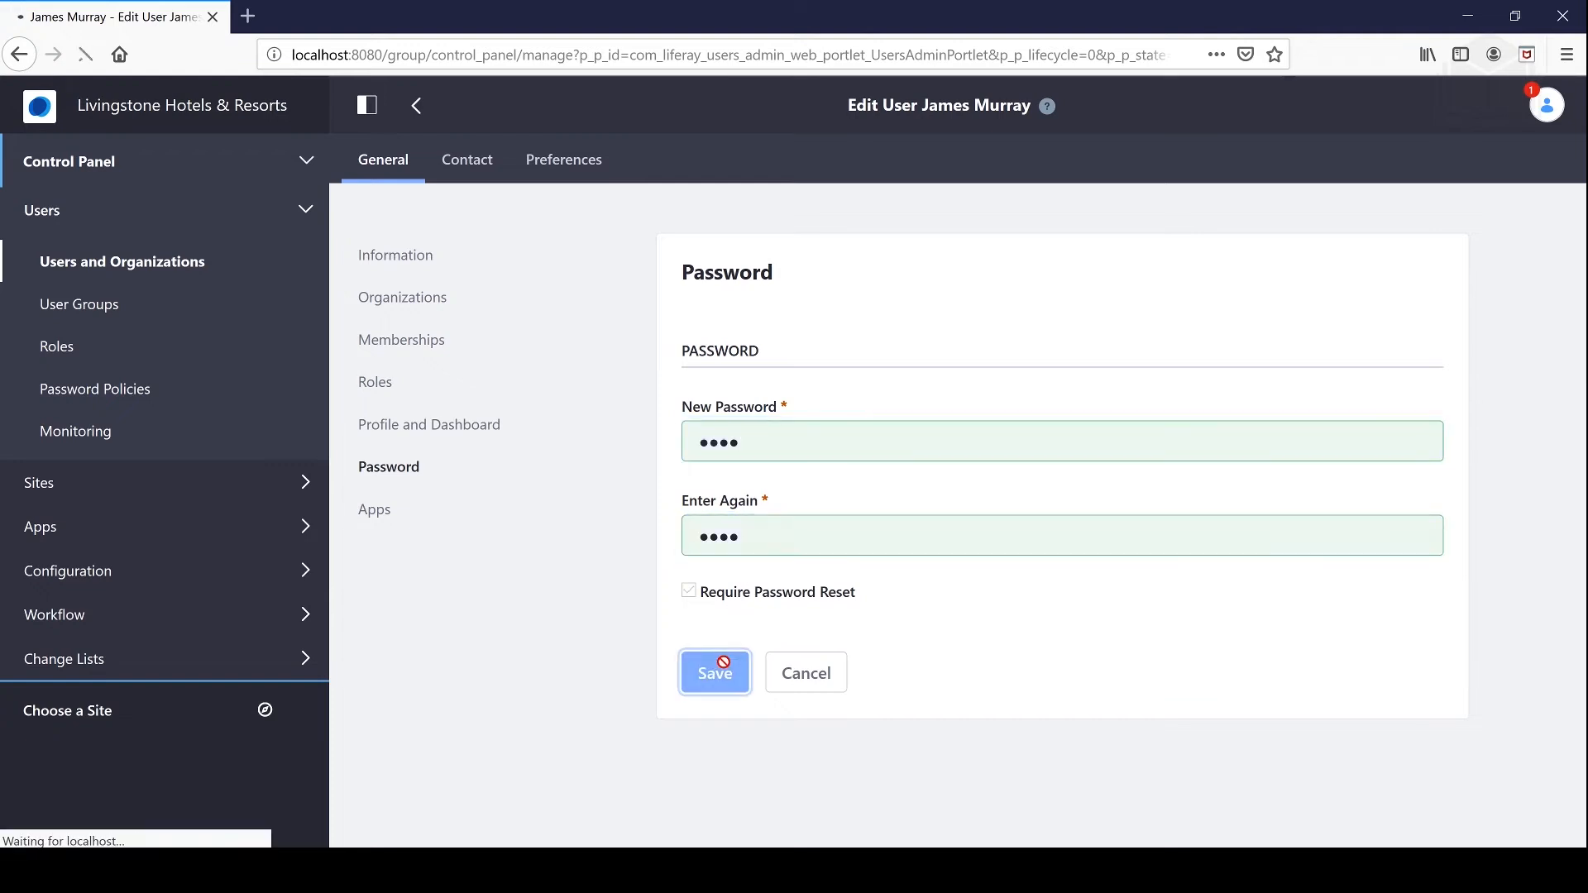
pyautogui.click(416, 350)
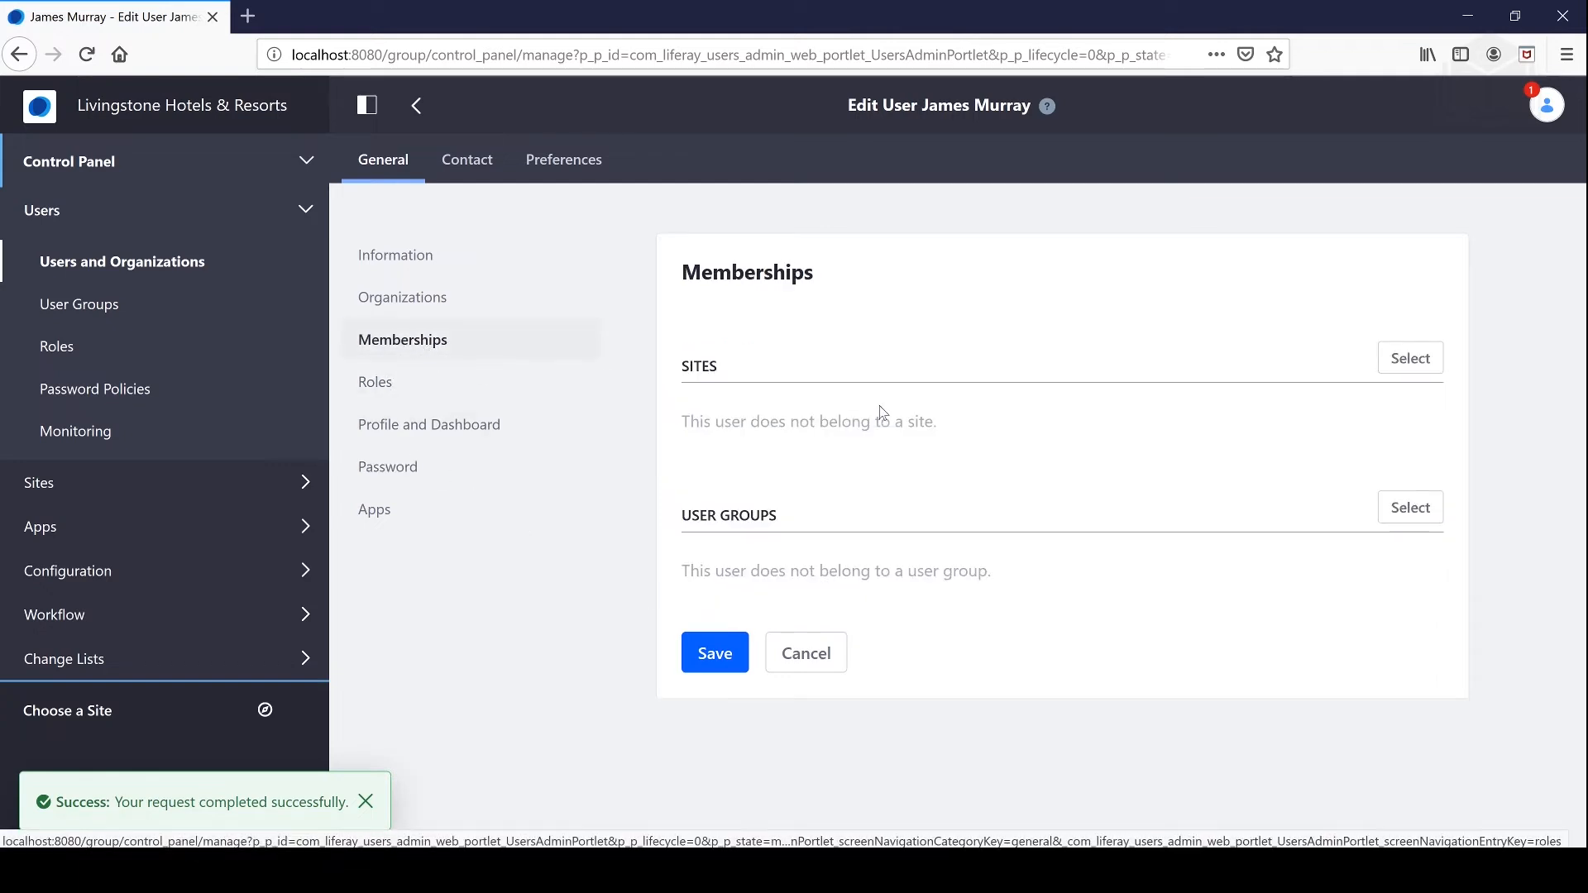
# Step: Select Livingstone Hotels & Resorts as the user's site, then review the General information
pyautogui.click(1389, 365)
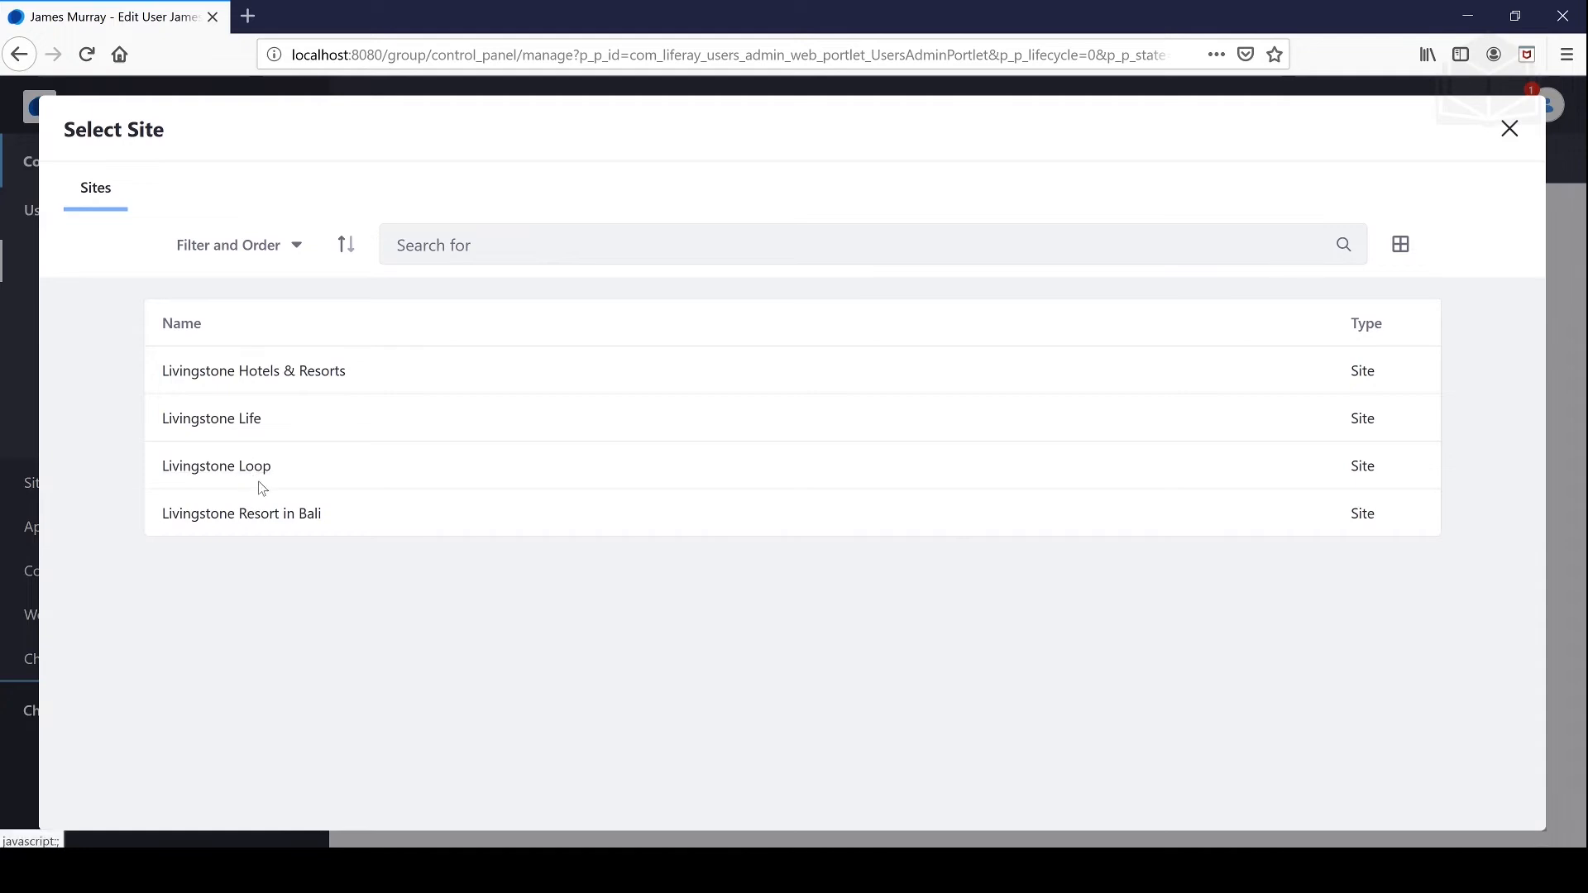
pyautogui.click(257, 377)
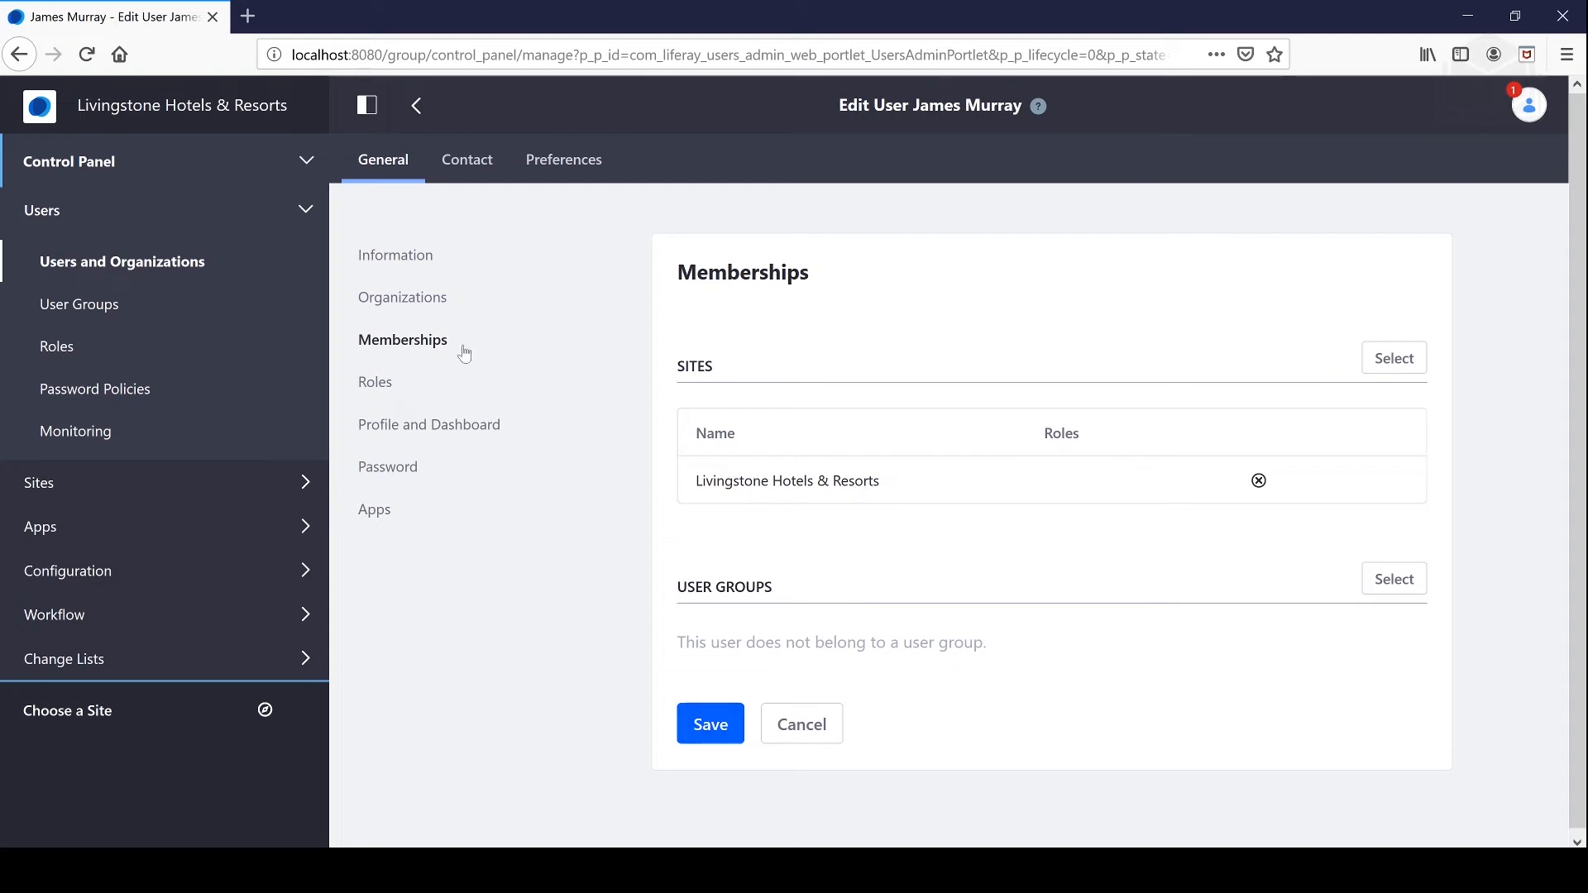
pyautogui.click(392, 260)
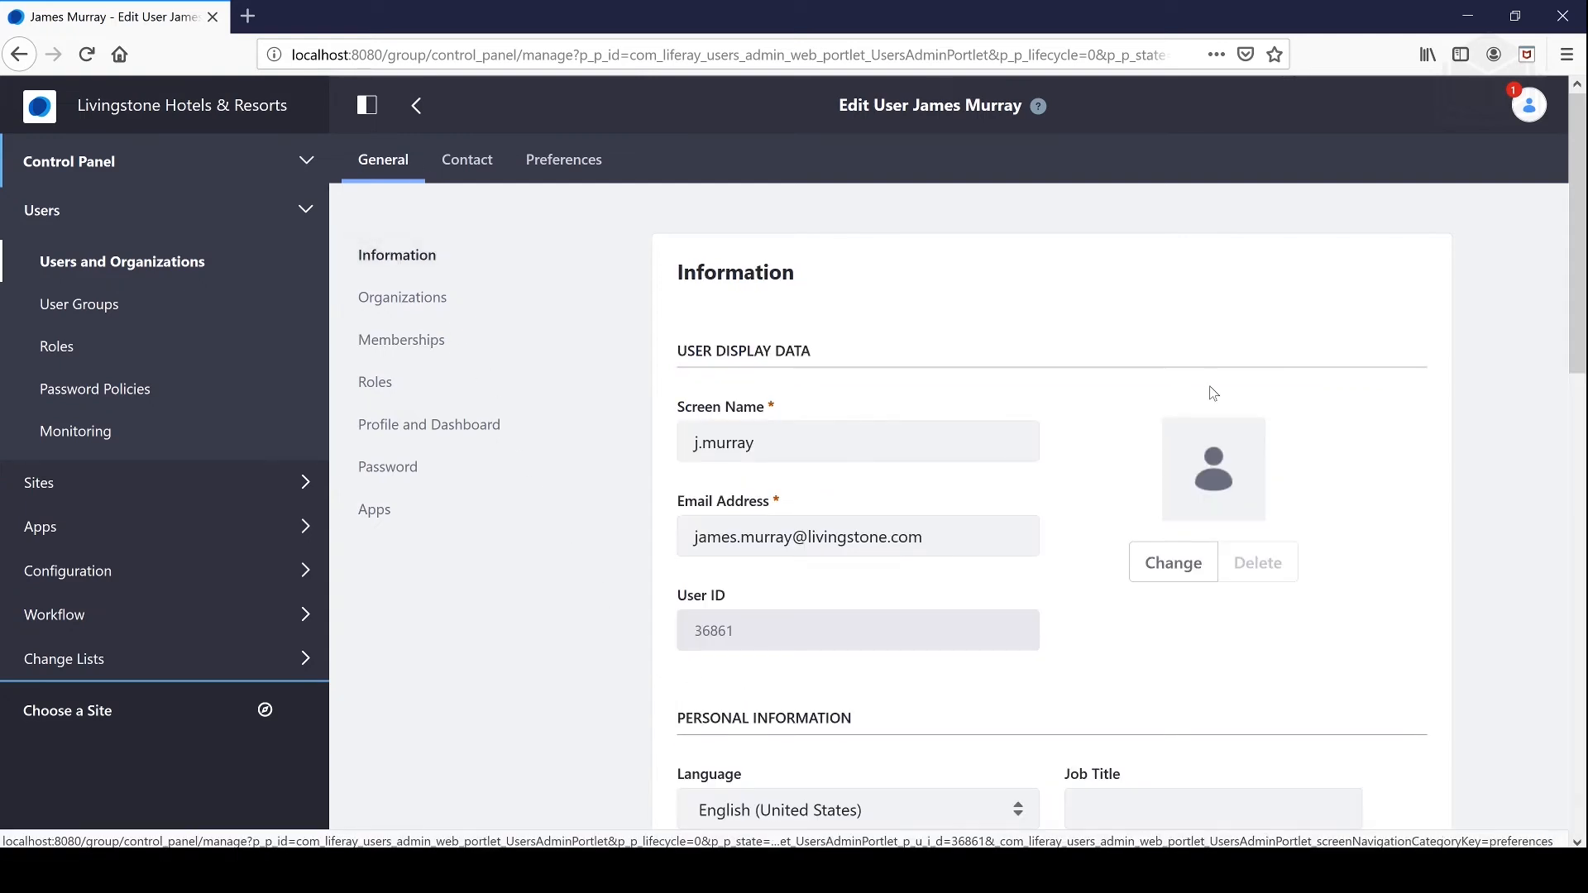
pyautogui.scroll(-5, 1167, 442)
pyautogui.scroll(3, 1123, 439)
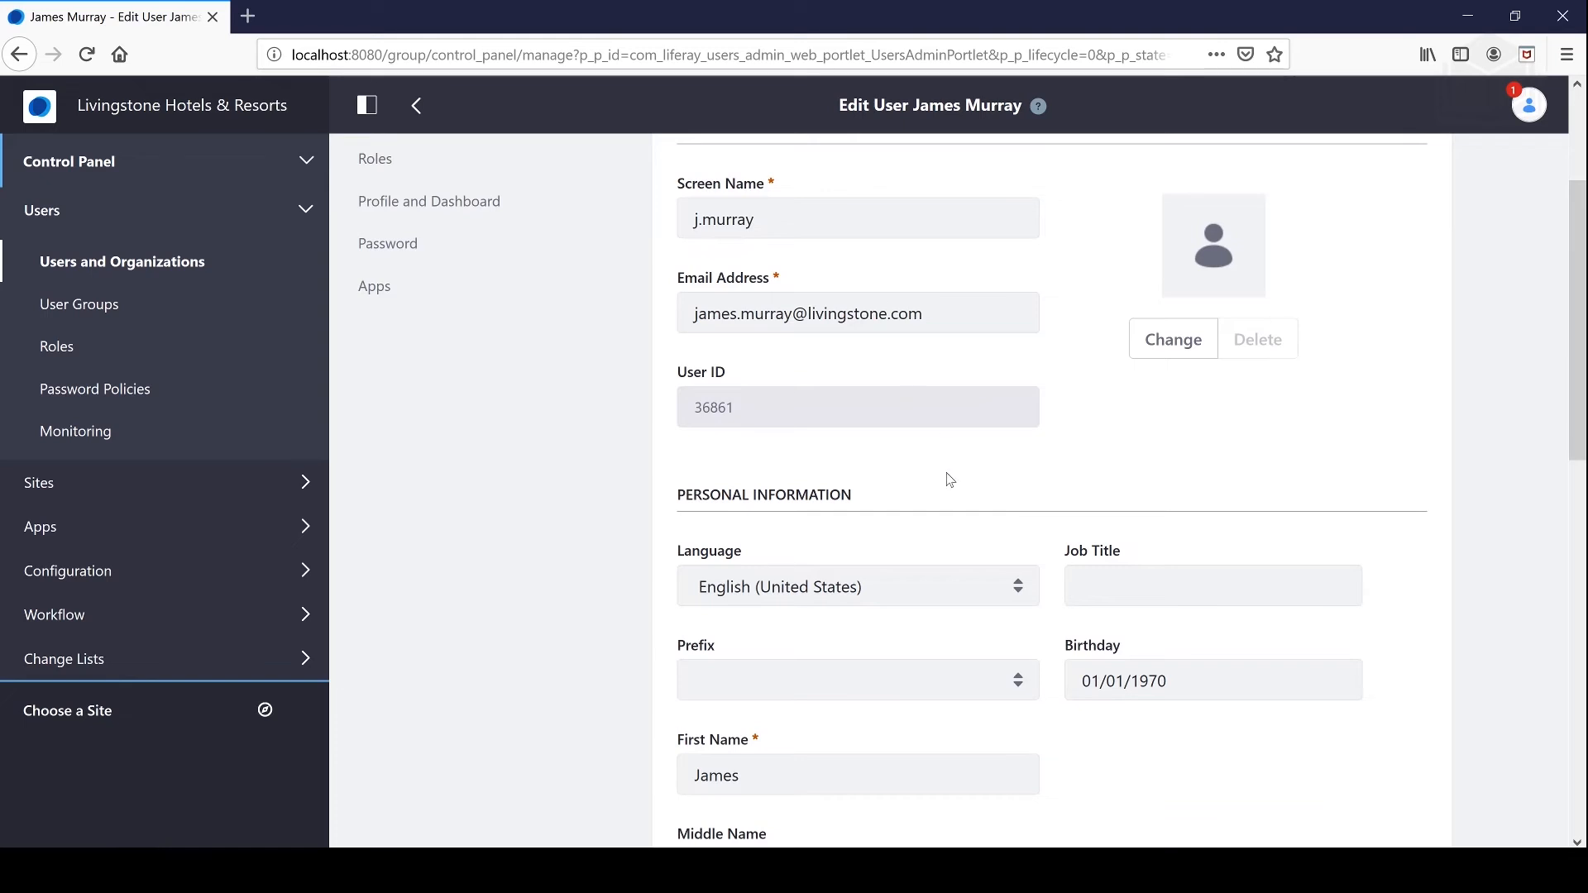
pyautogui.scroll(-10, 950, 480)
pyautogui.scroll(14, 943, 525)
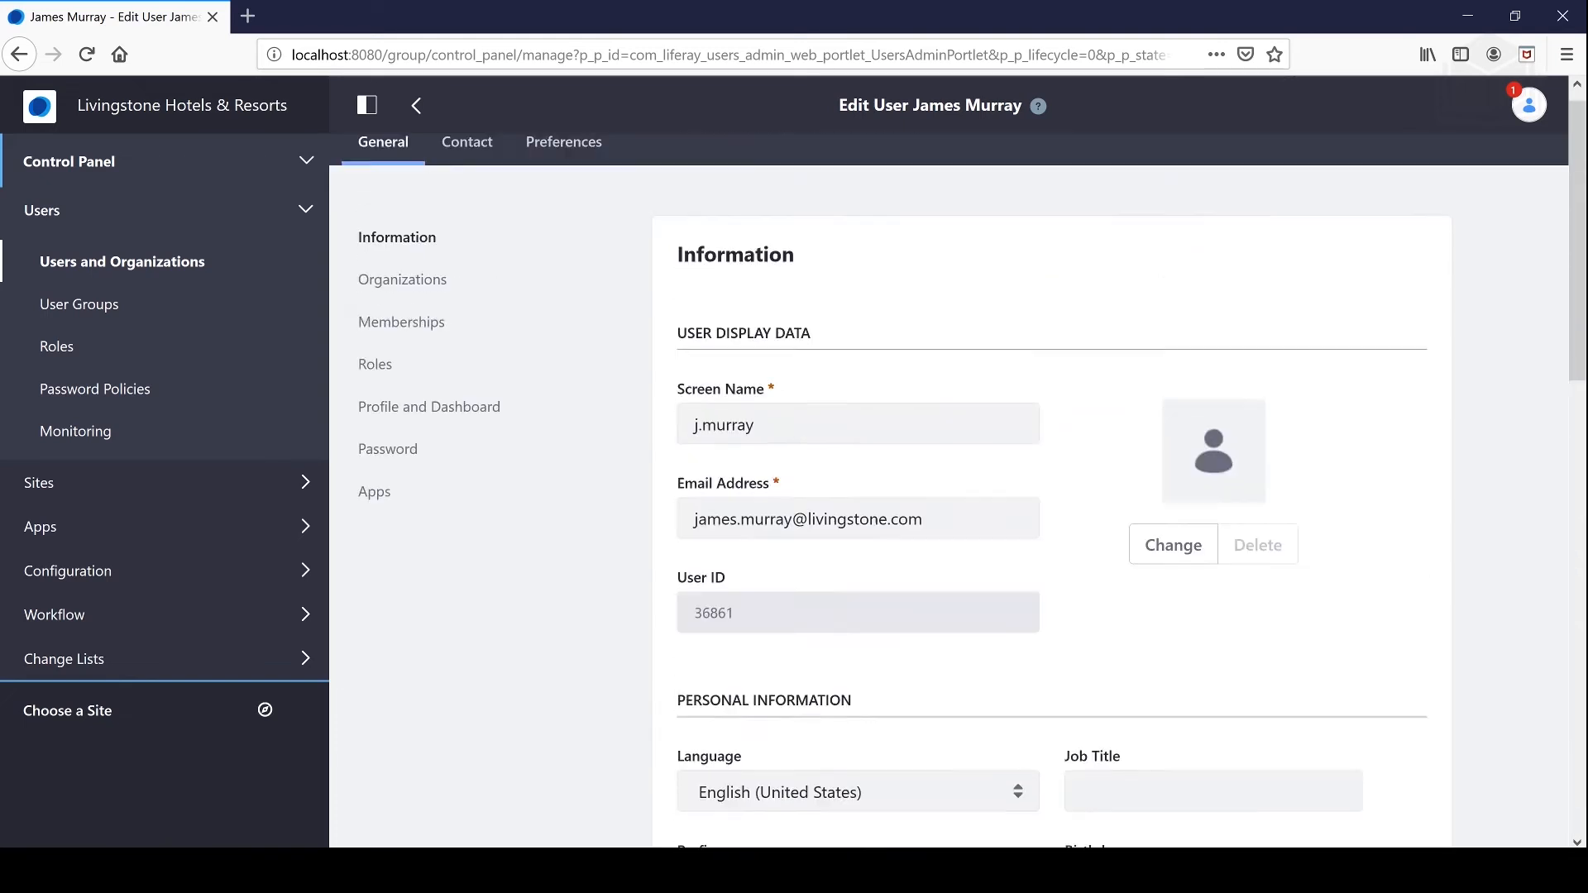
# Step: Add Livingstone Hotels & Resorts again under Memberships and save the site membership
pyautogui.click(454, 345)
pyautogui.click(1312, 358)
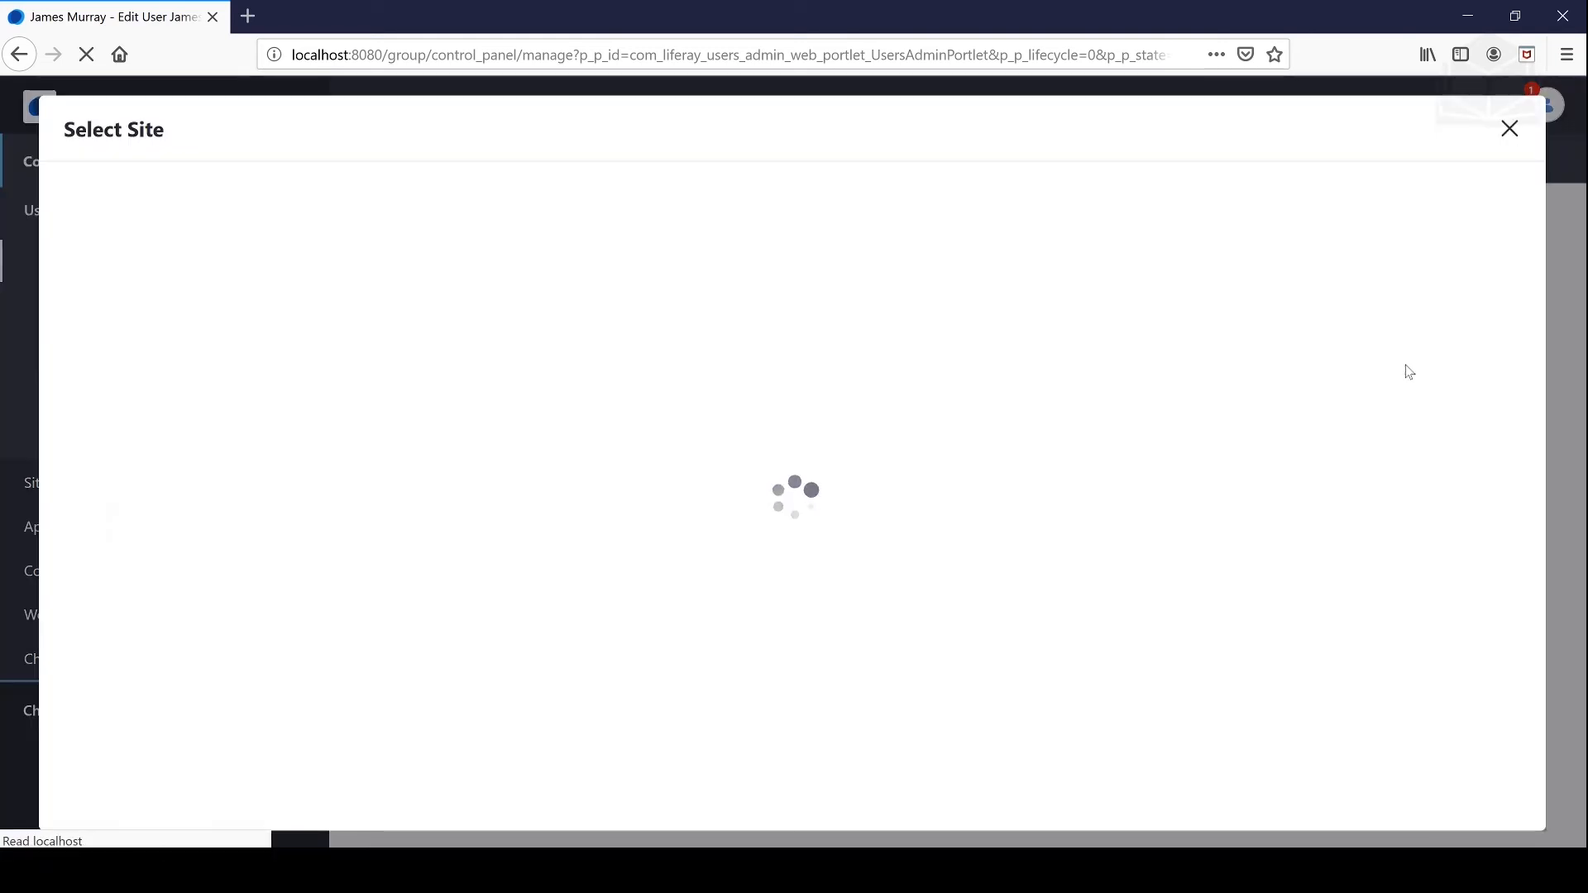
pyautogui.click(261, 369)
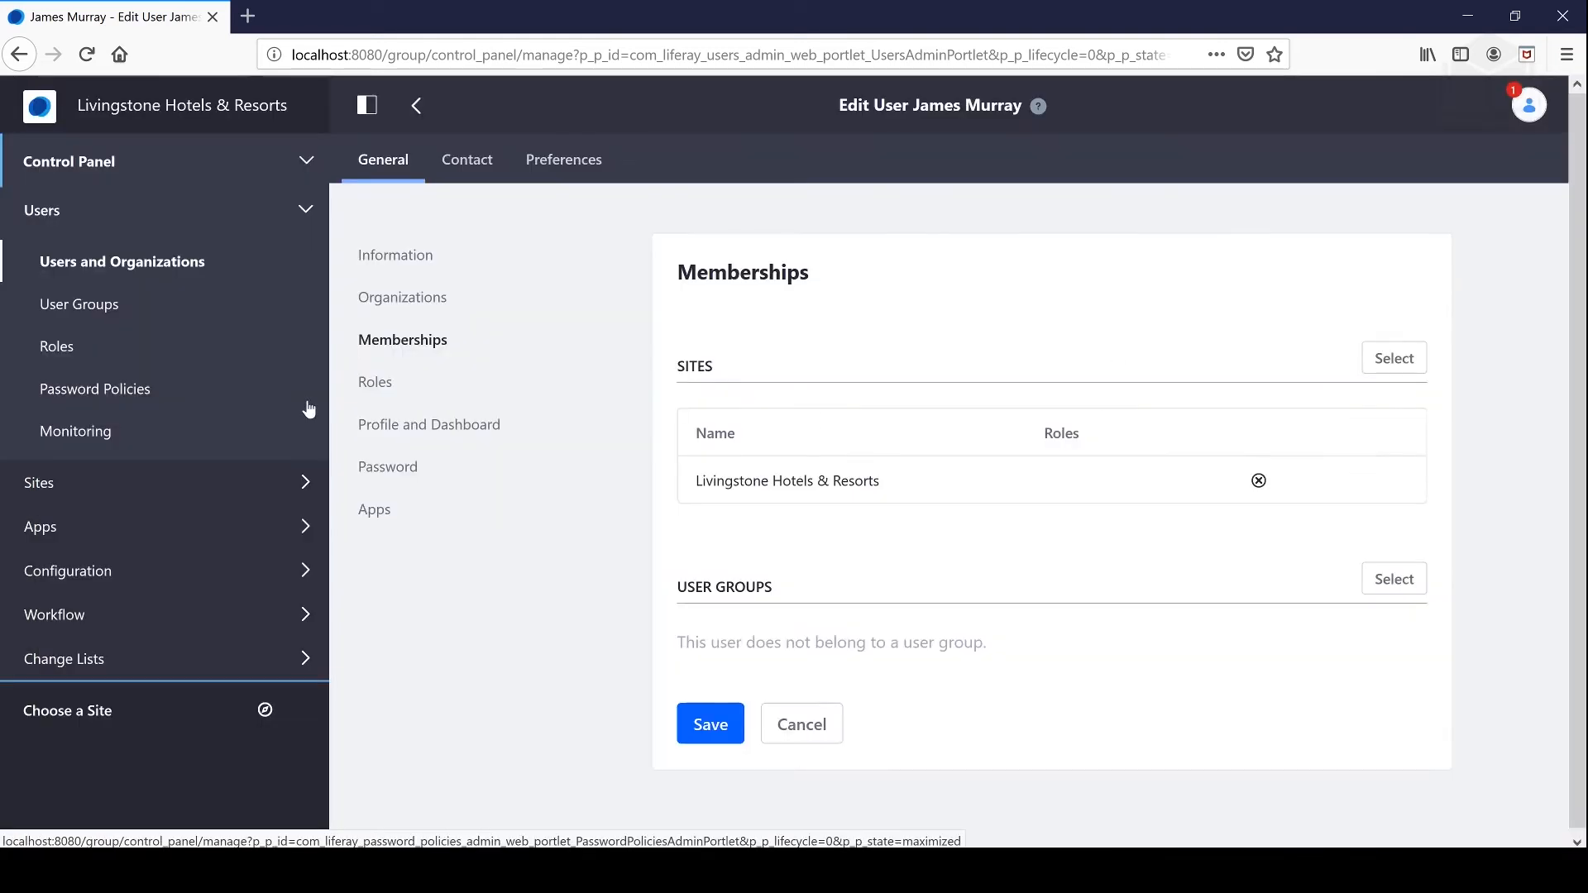
pyautogui.click(718, 725)
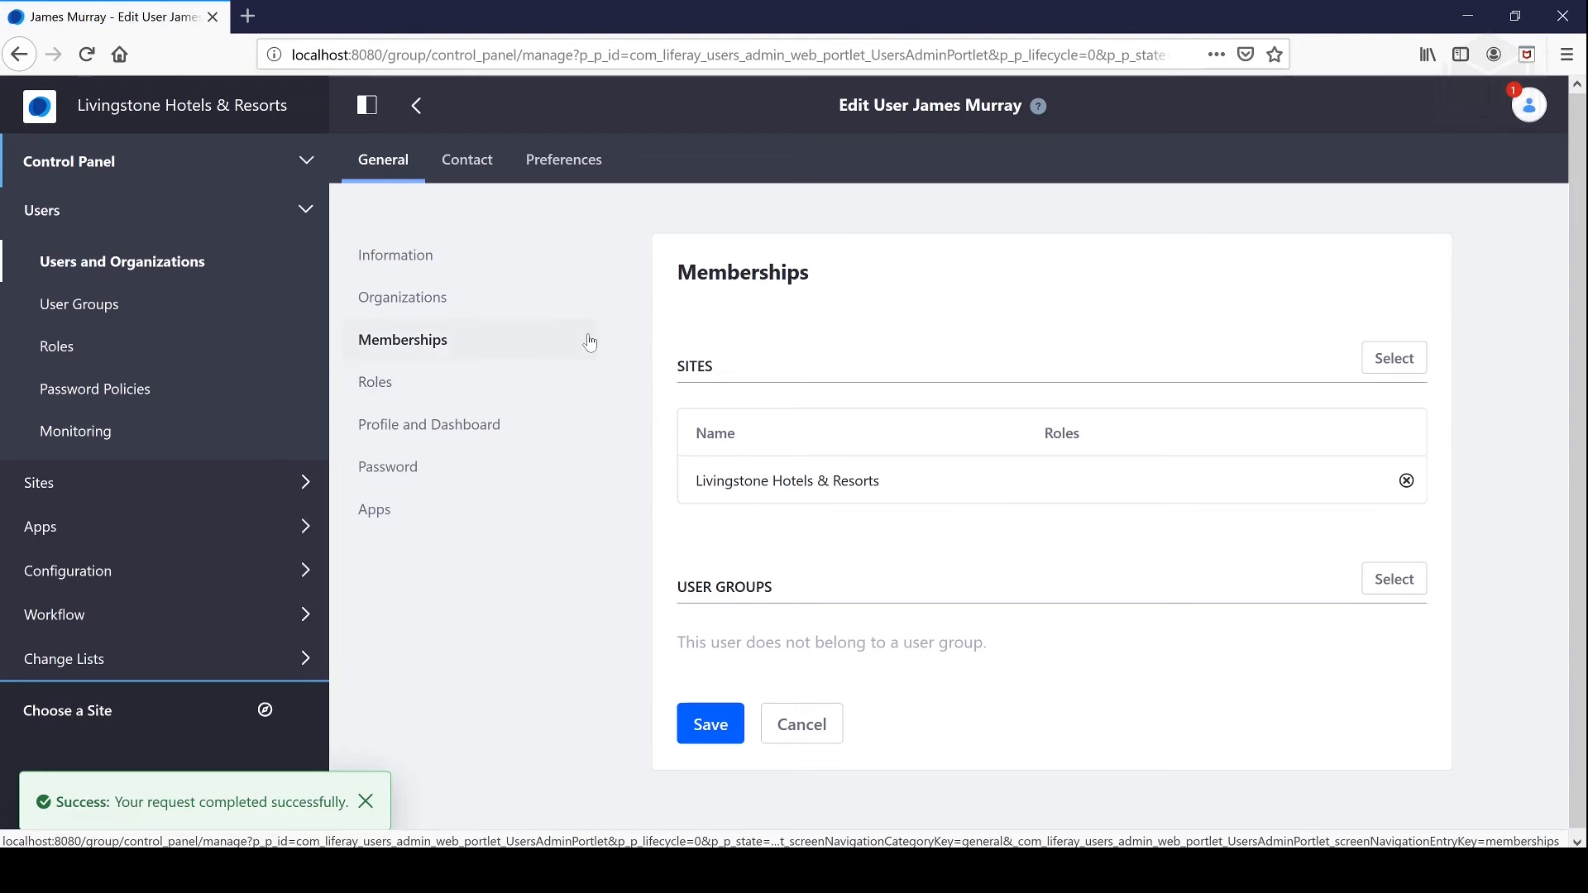
pyautogui.click(101, 265)
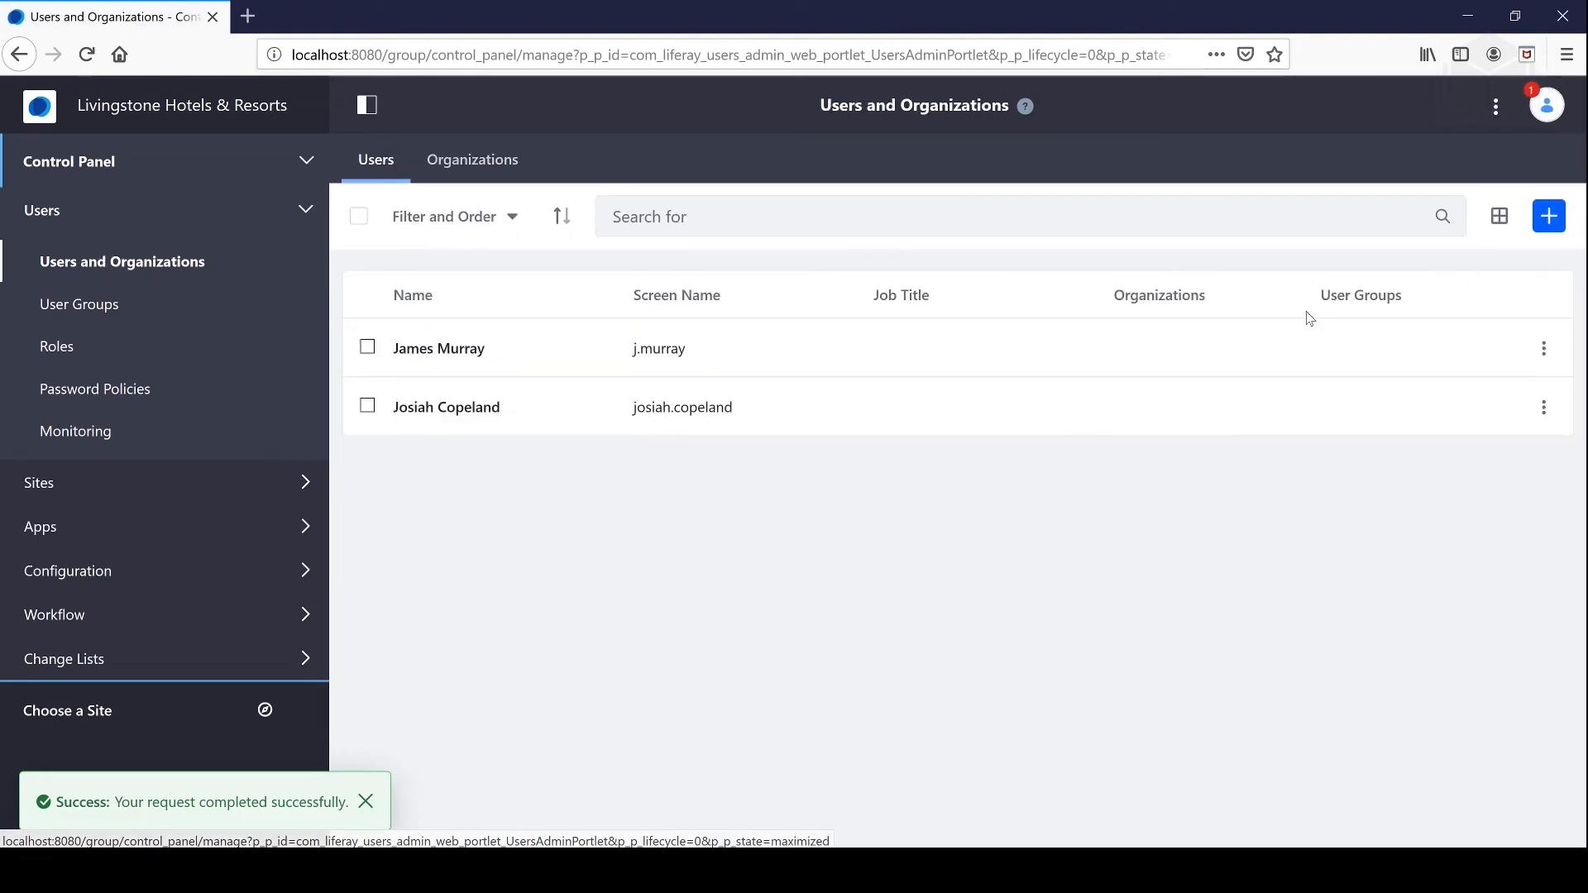
# Step: Create a second user with suggested screen name, e-mail address, first and last name
pyautogui.click(1550, 218)
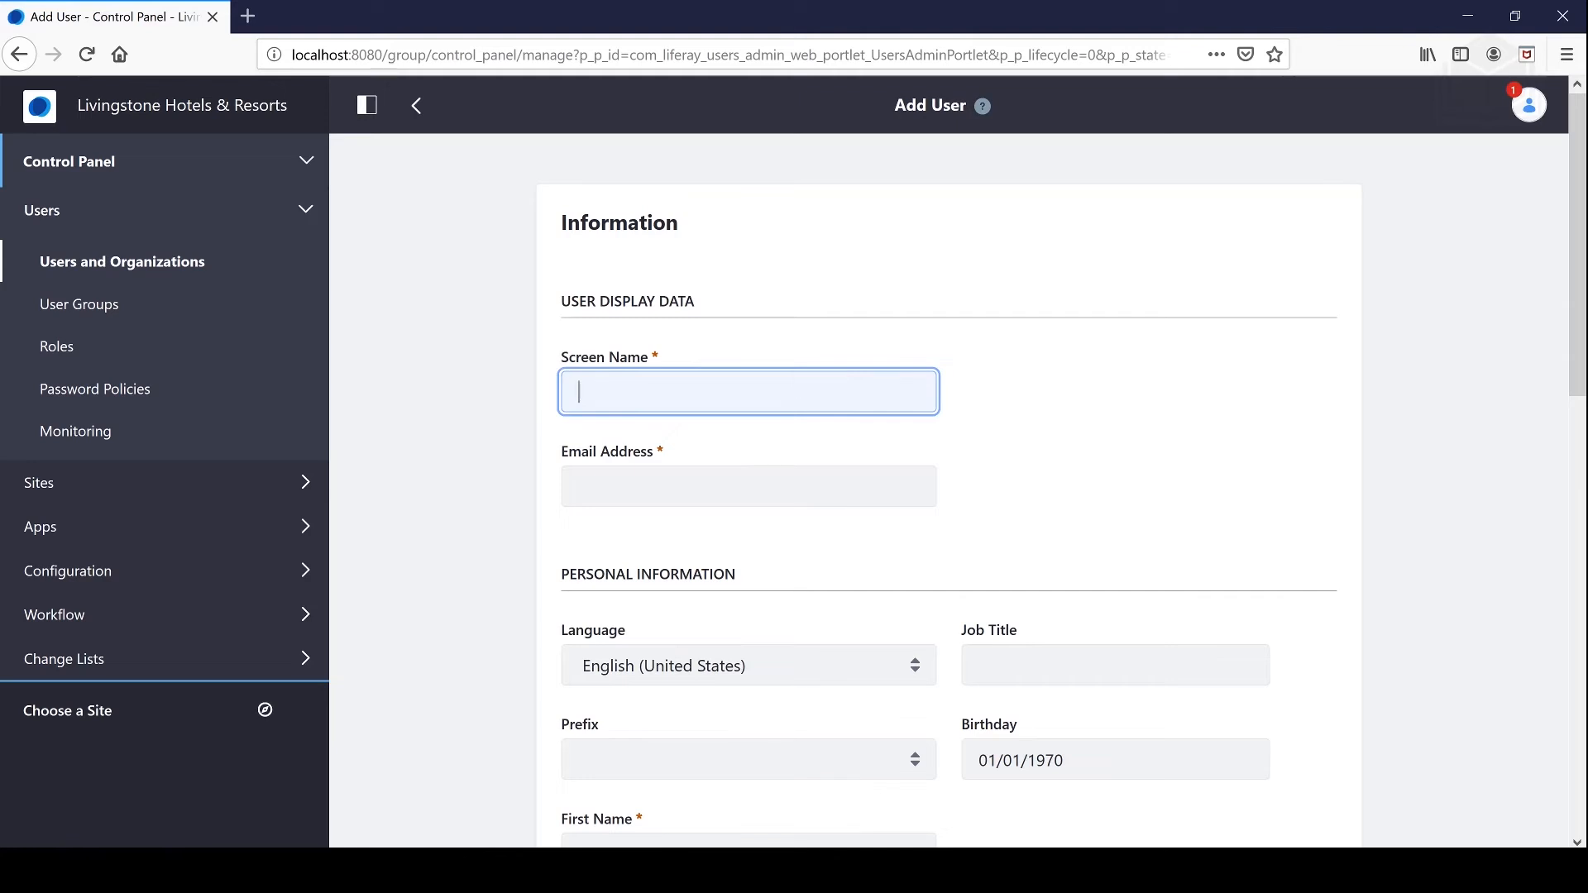
pyautogui.write('h.')
pyautogui.press('Down')
pyautogui.press('Return')
pyautogui.press('Tab')
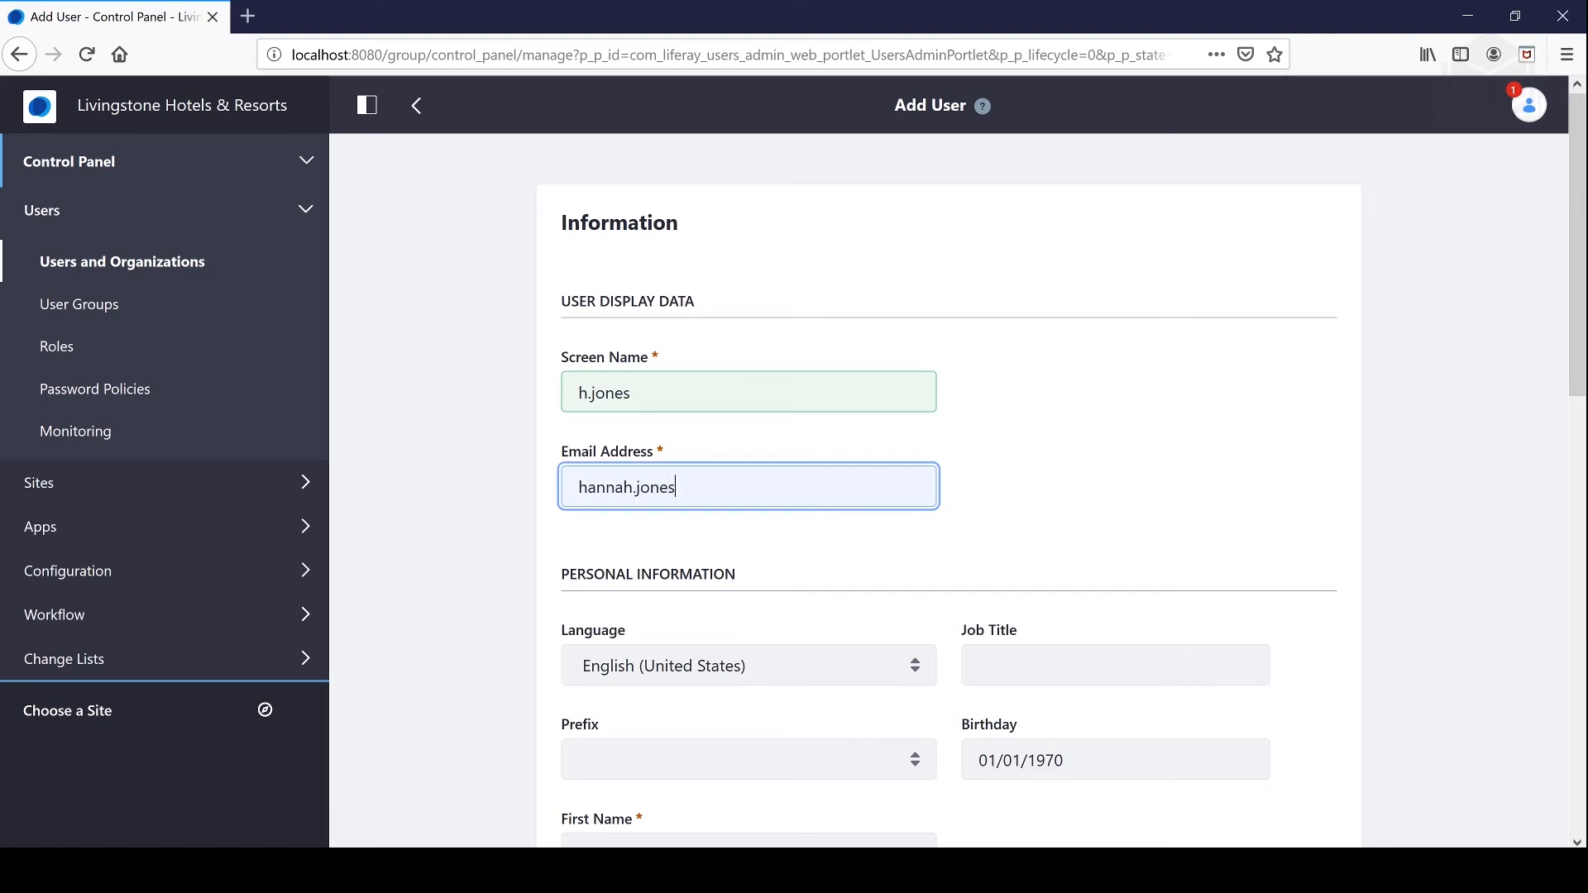
pyautogui.press('Tab')
pyautogui.press('Tab')
pyautogui.press('Tab')
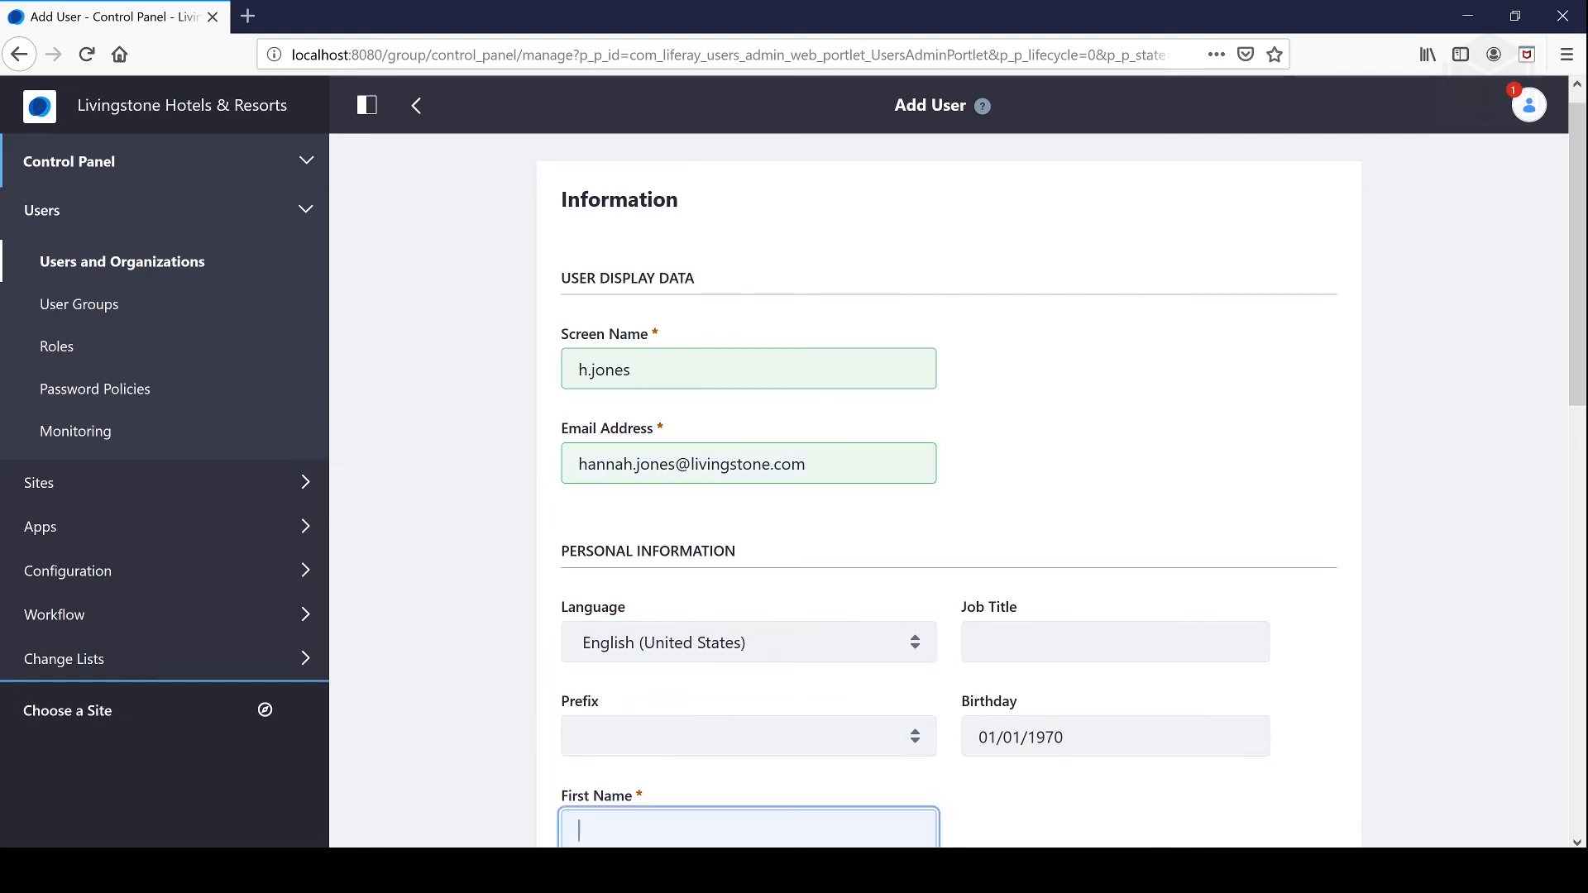
pyautogui.press('Tab')
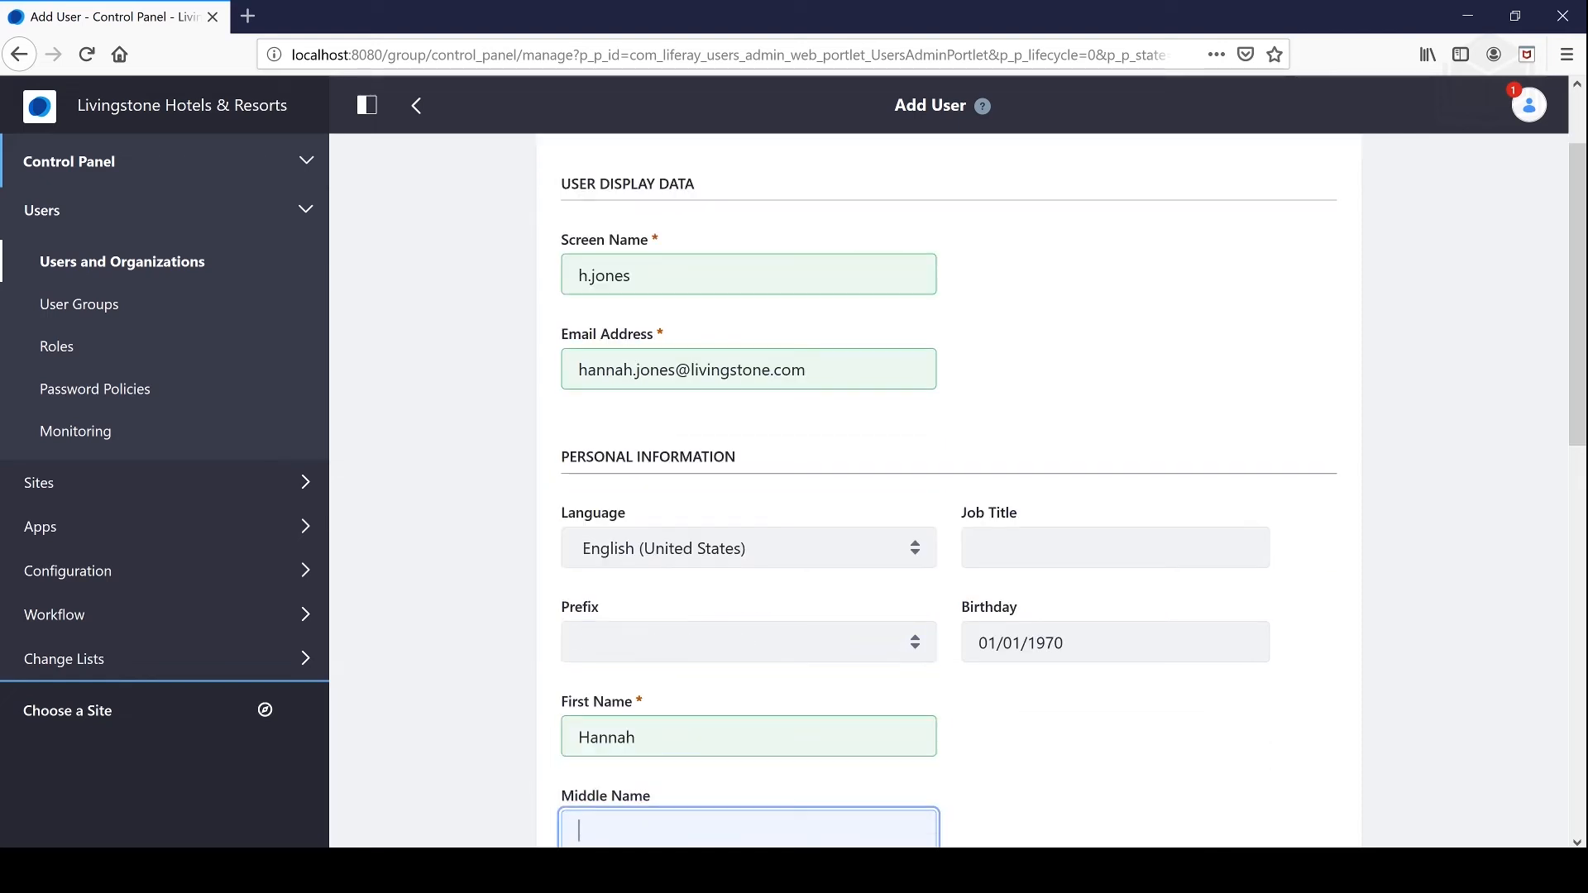
pyautogui.press('Tab')
pyautogui.press('Tab')
pyautogui.press('Tab')
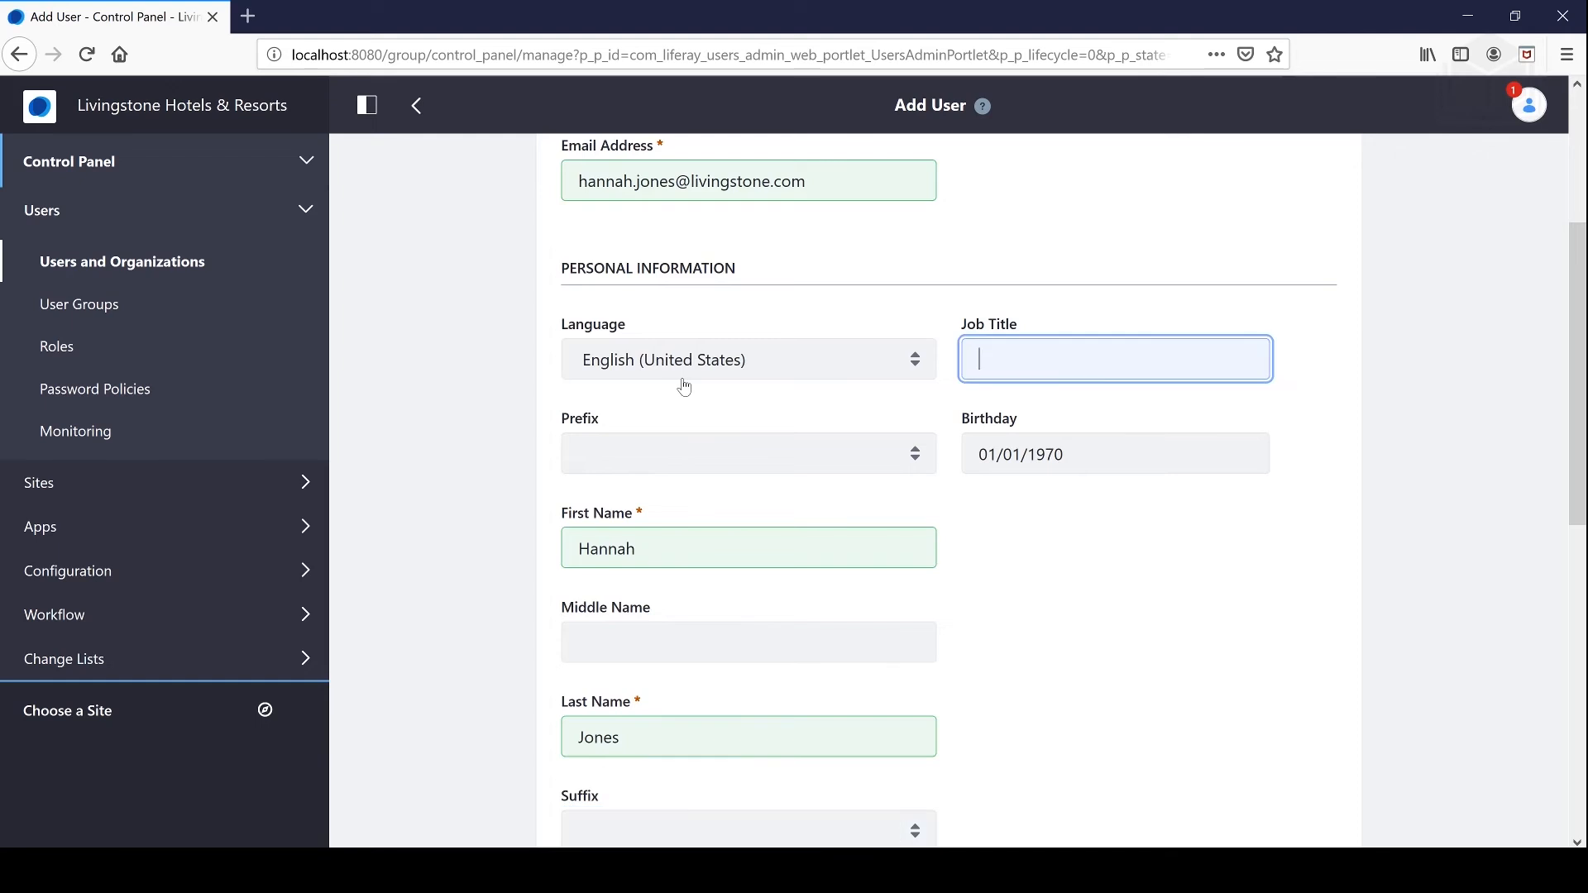
pyautogui.press('Tab')
pyautogui.press('Tab')
pyautogui.press('Tab')
pyautogui.press('Tab')
pyautogui.press('Tab')
pyautogui.press('Tab')
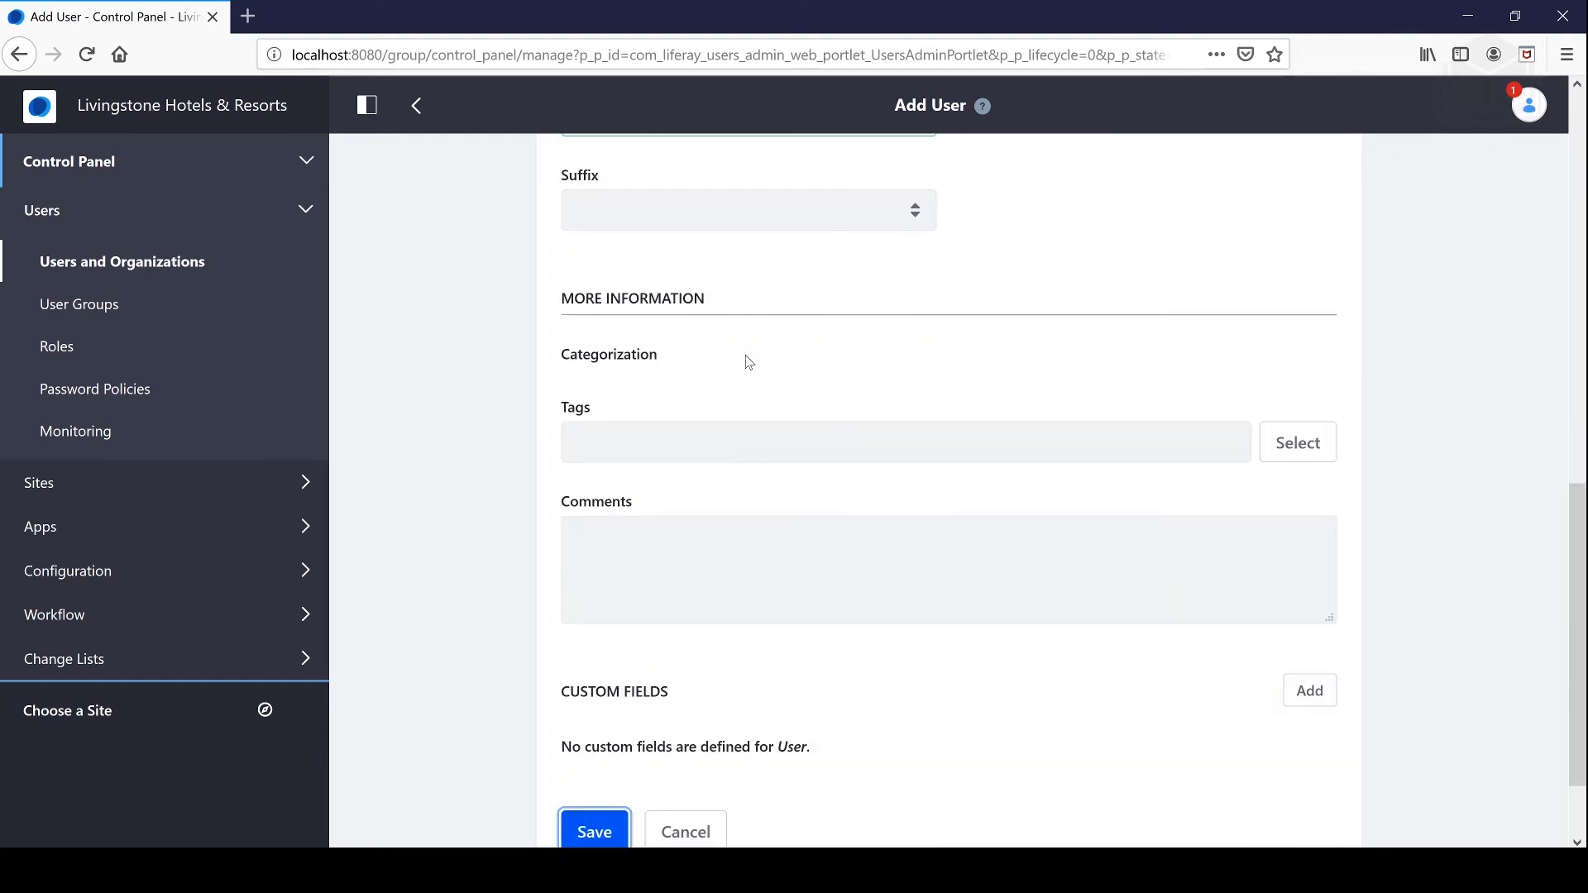
pyautogui.press('Return')
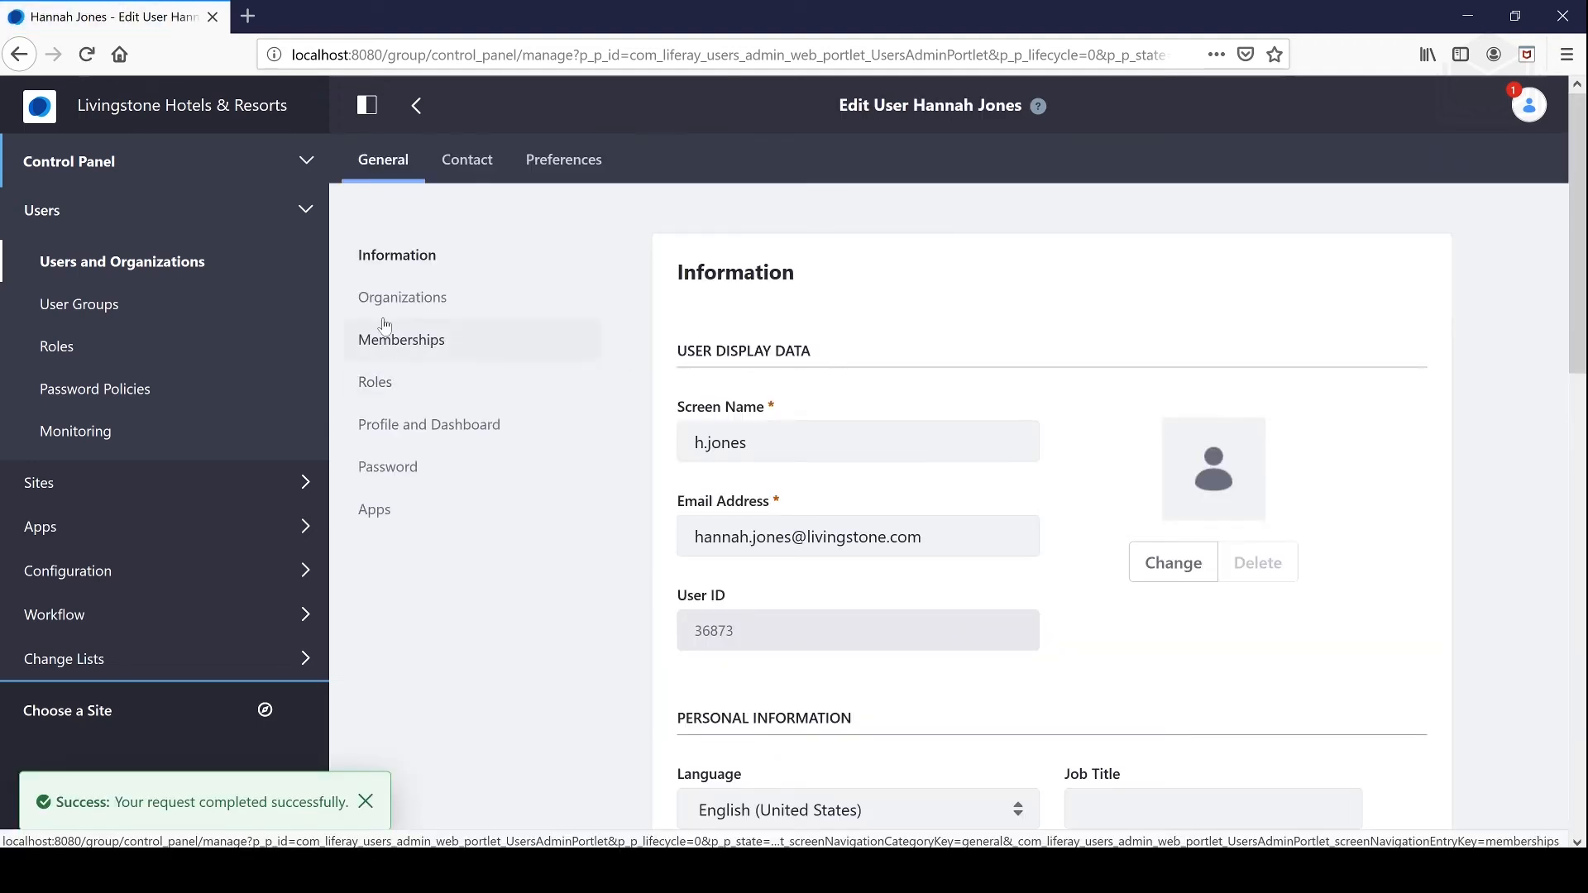
# Step: Enter and confirm a password for the second user and save it
pyautogui.click(389, 465)
pyautogui.click(709, 443)
pyautogui.write('test')
pyautogui.press('Tab')
pyautogui.write('test')
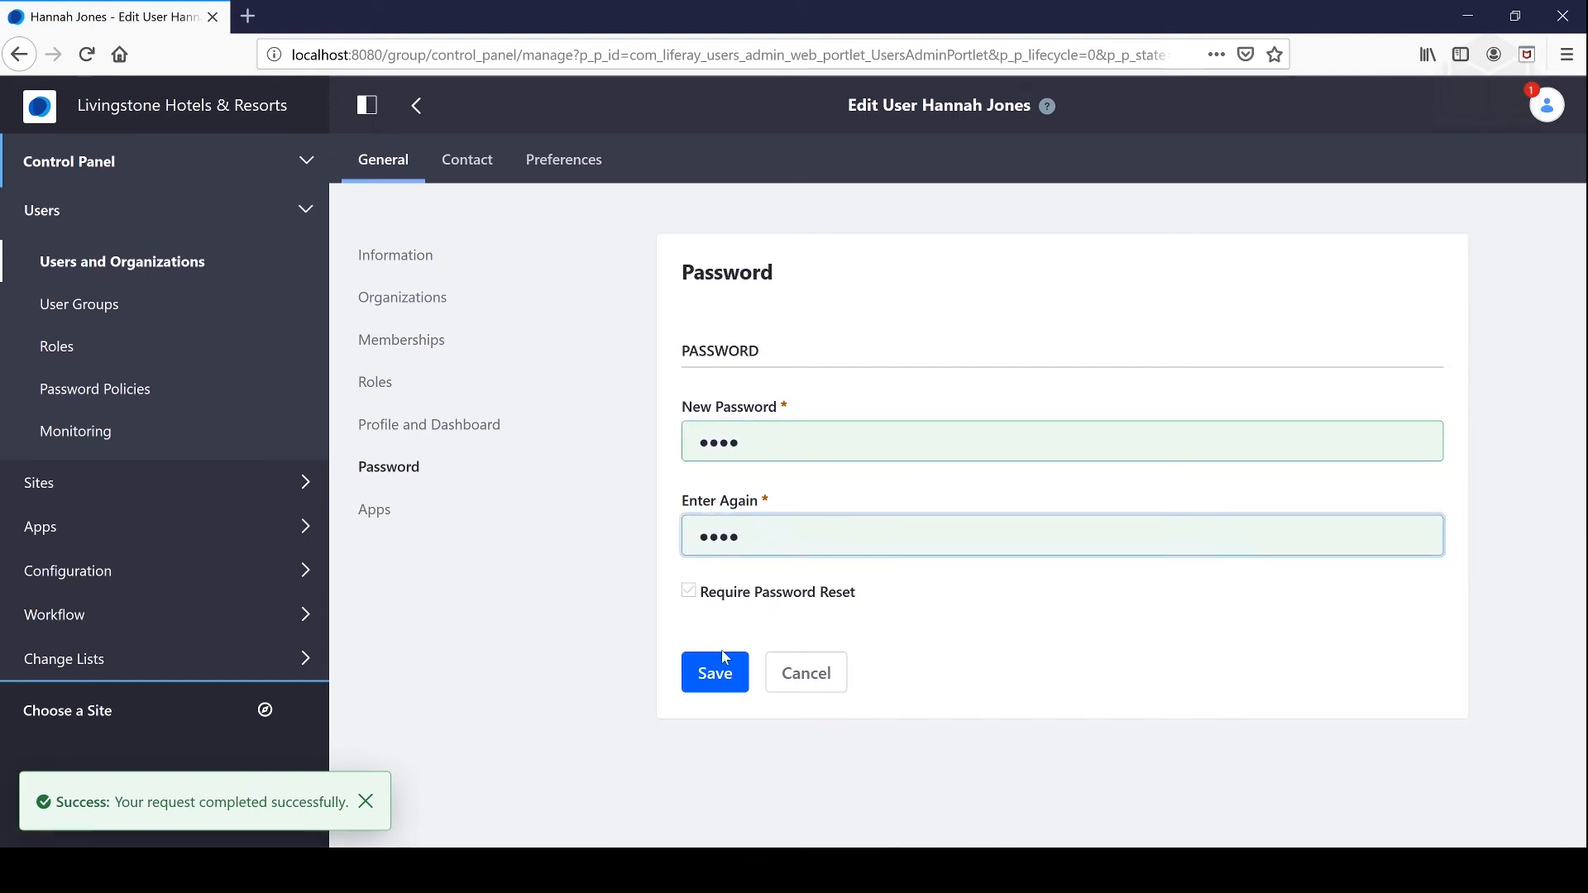
pyautogui.click(717, 662)
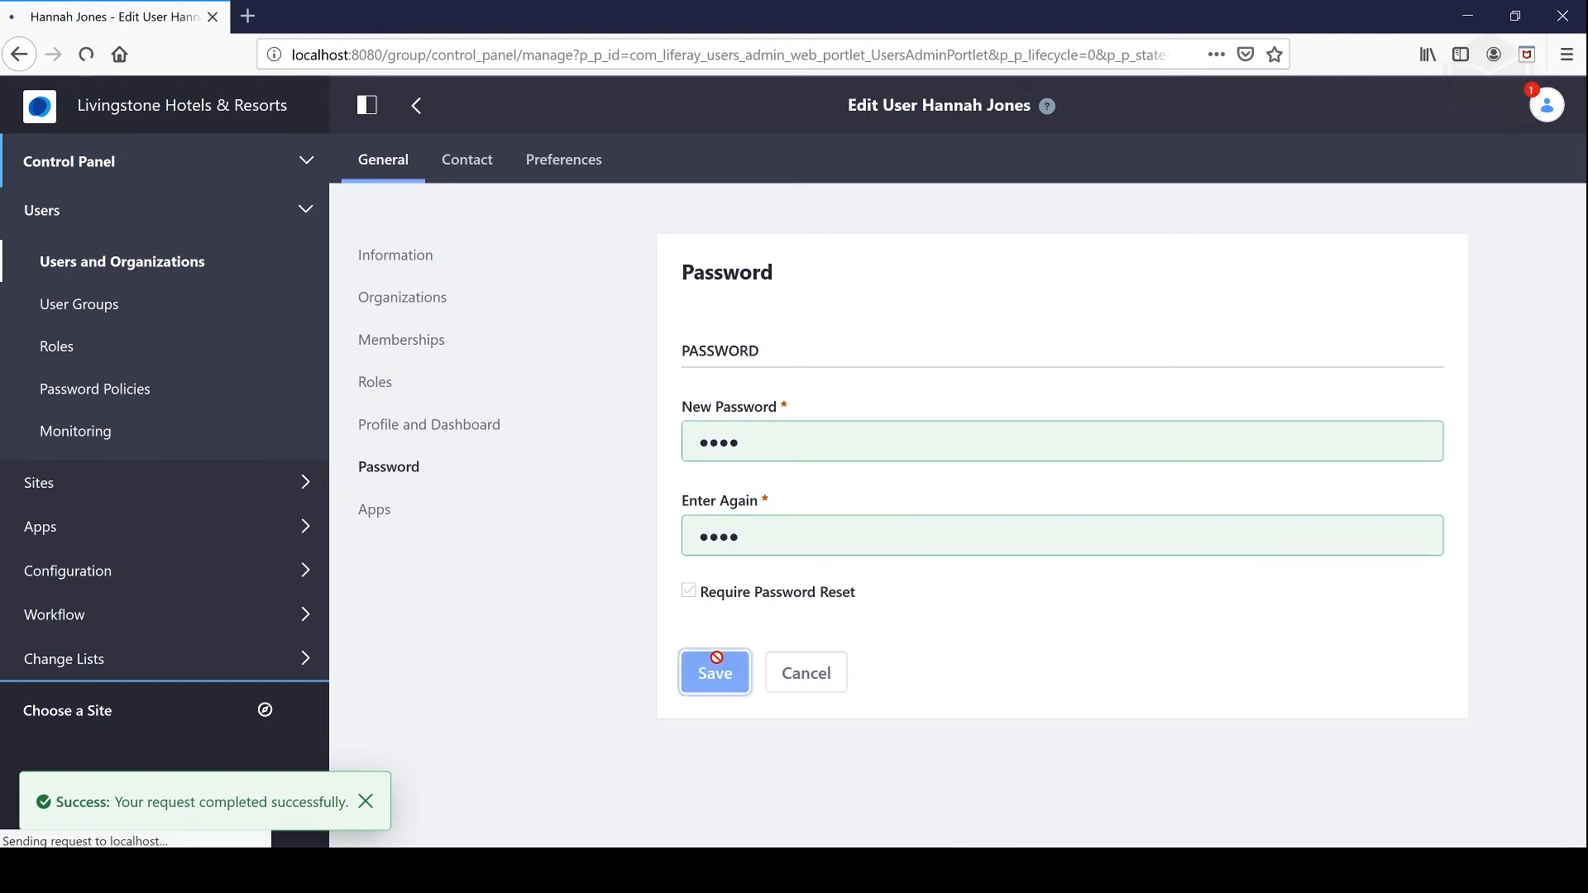
pyautogui.click(395, 344)
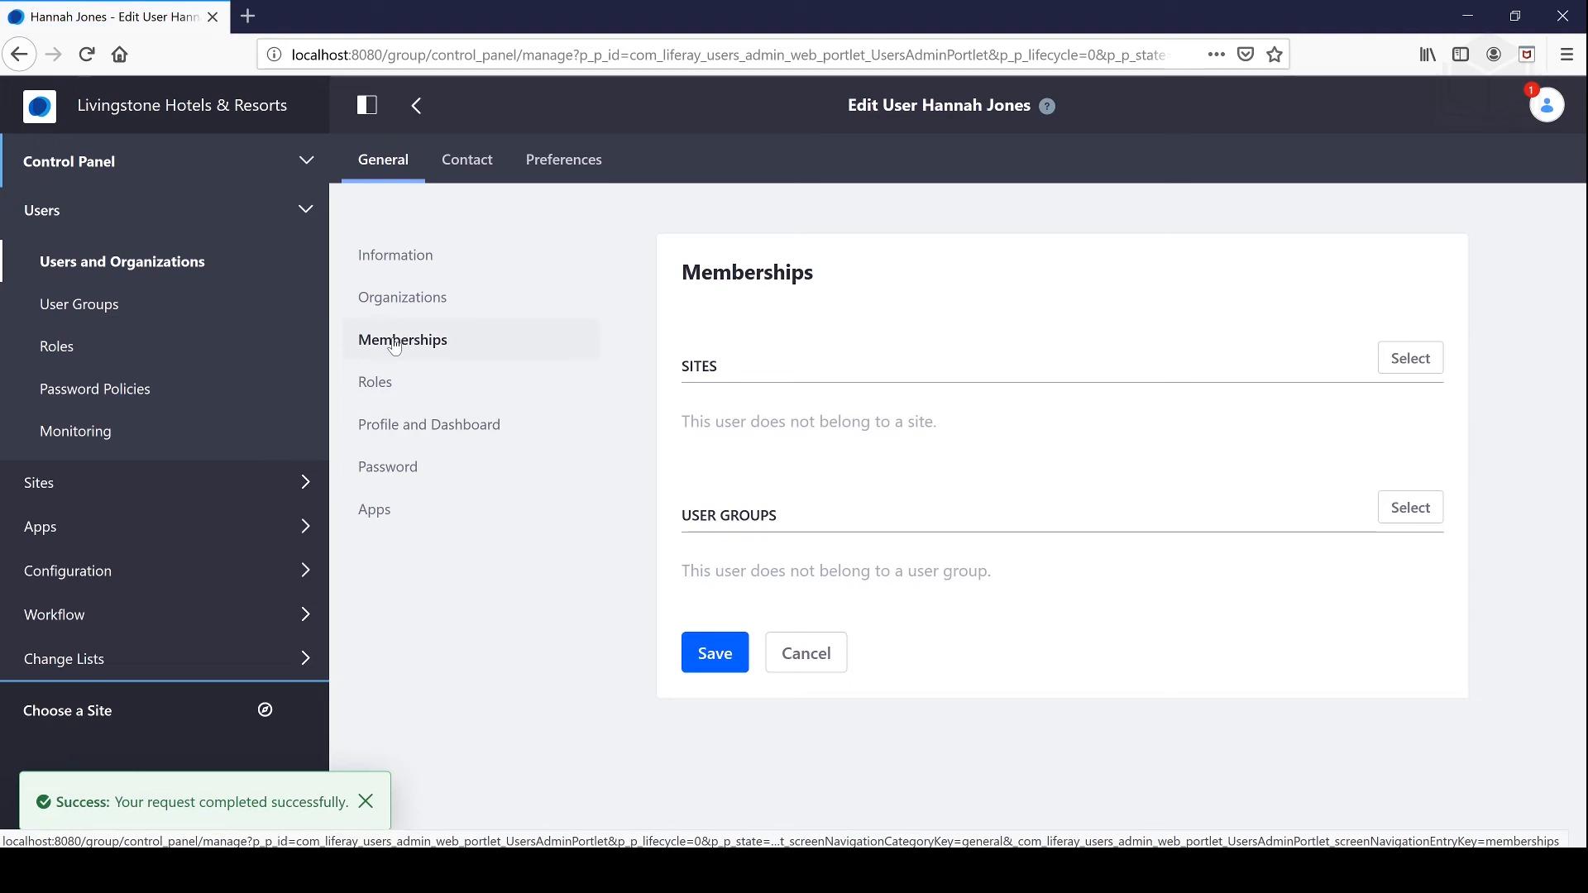
# Step: Add Livingstone Hotels & Resorts to the user's memberships, then go to that site's home page
pyautogui.click(1412, 359)
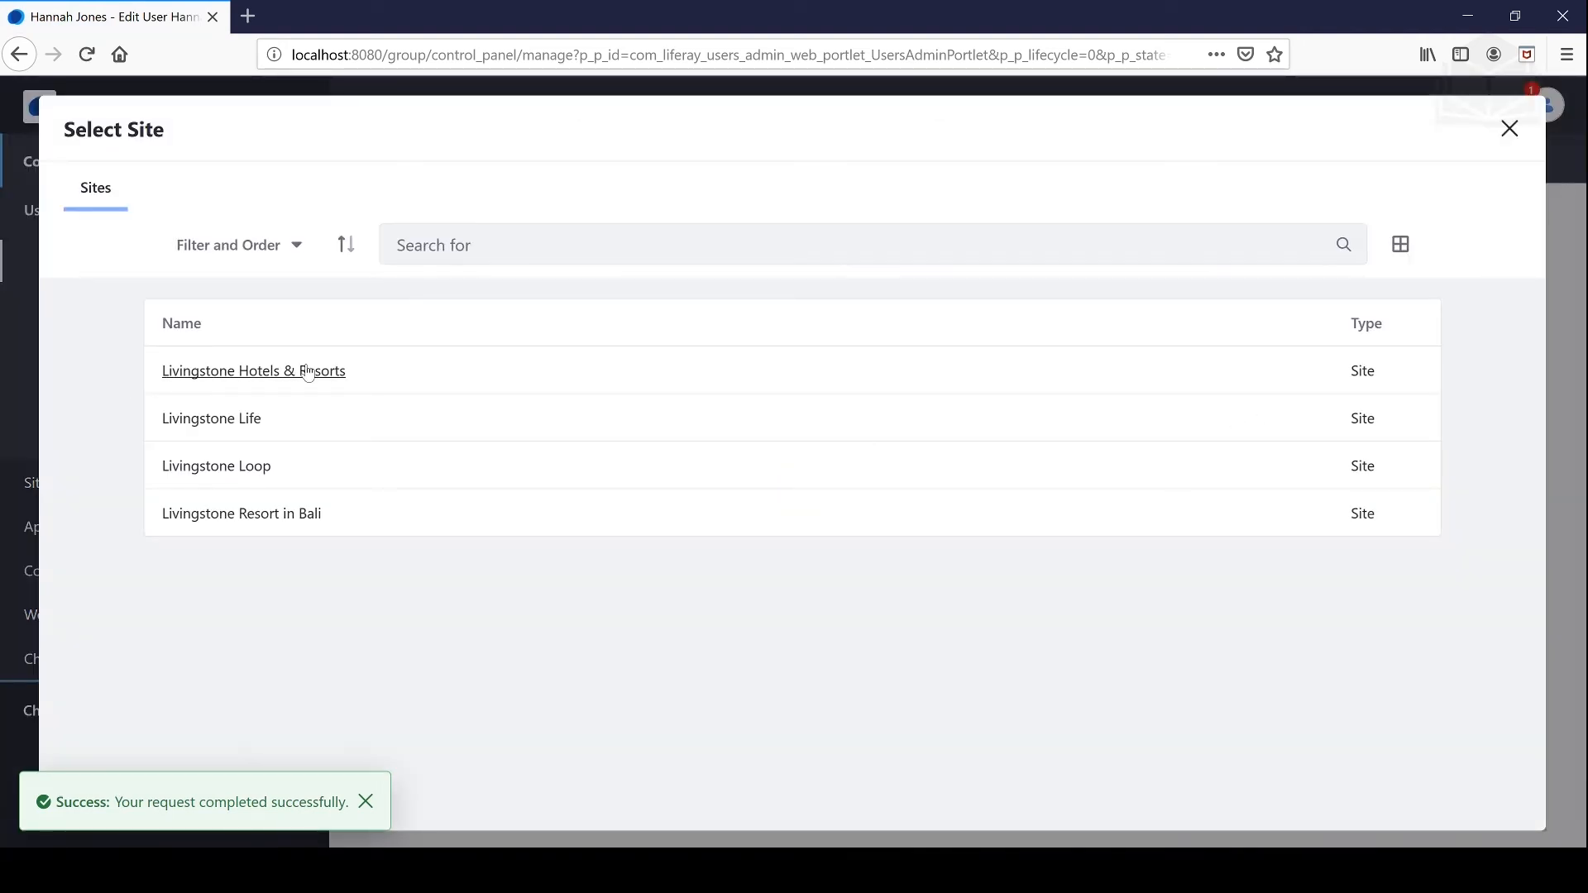
pyautogui.click(339, 374)
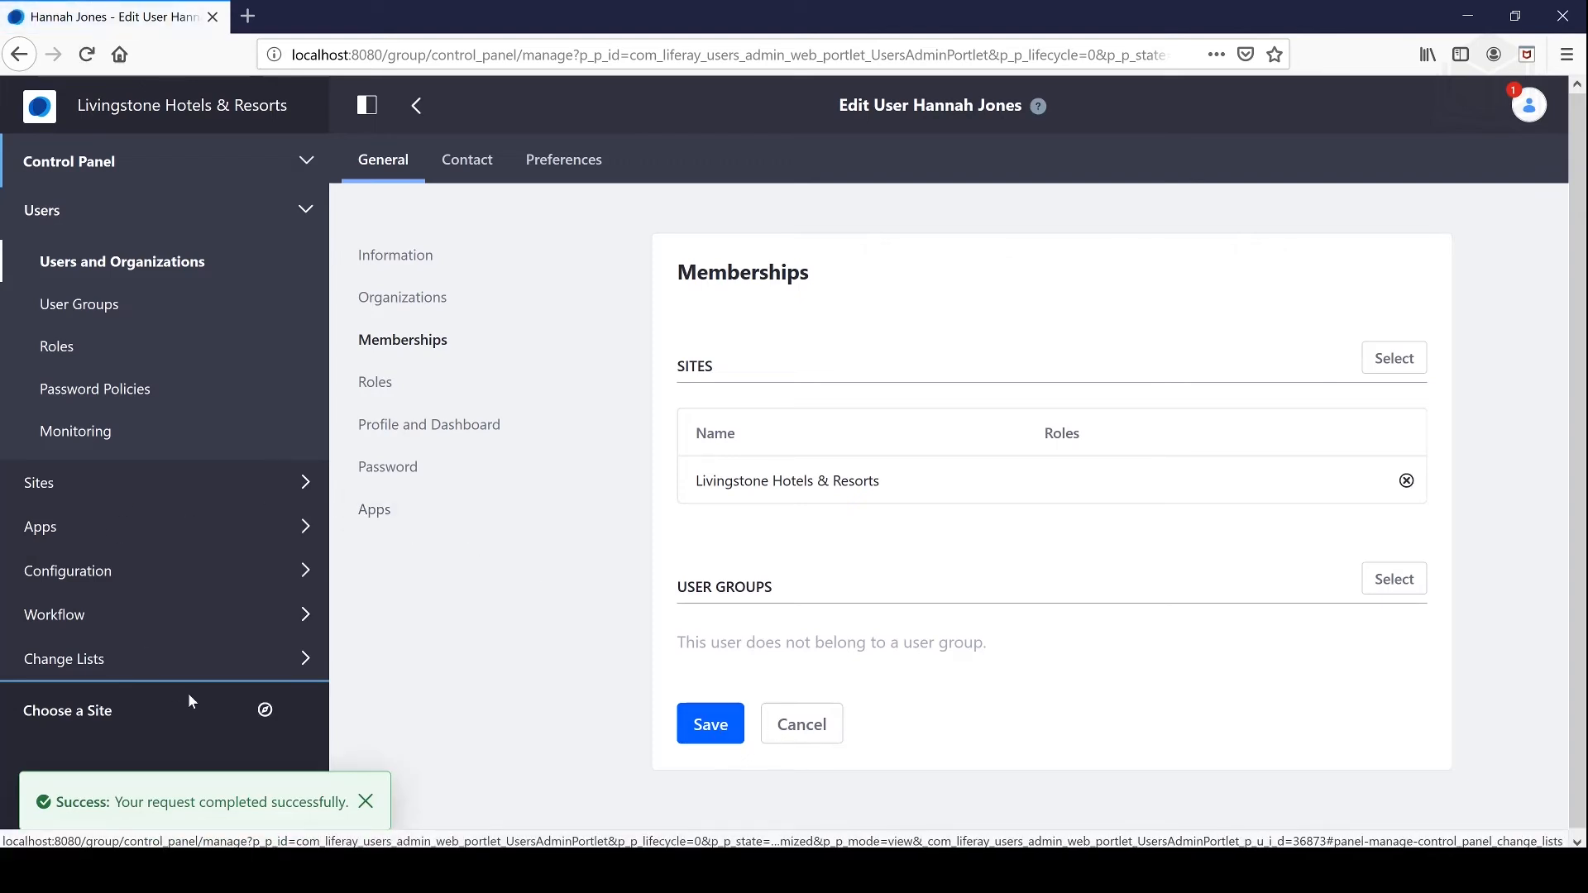
pyautogui.click(265, 711)
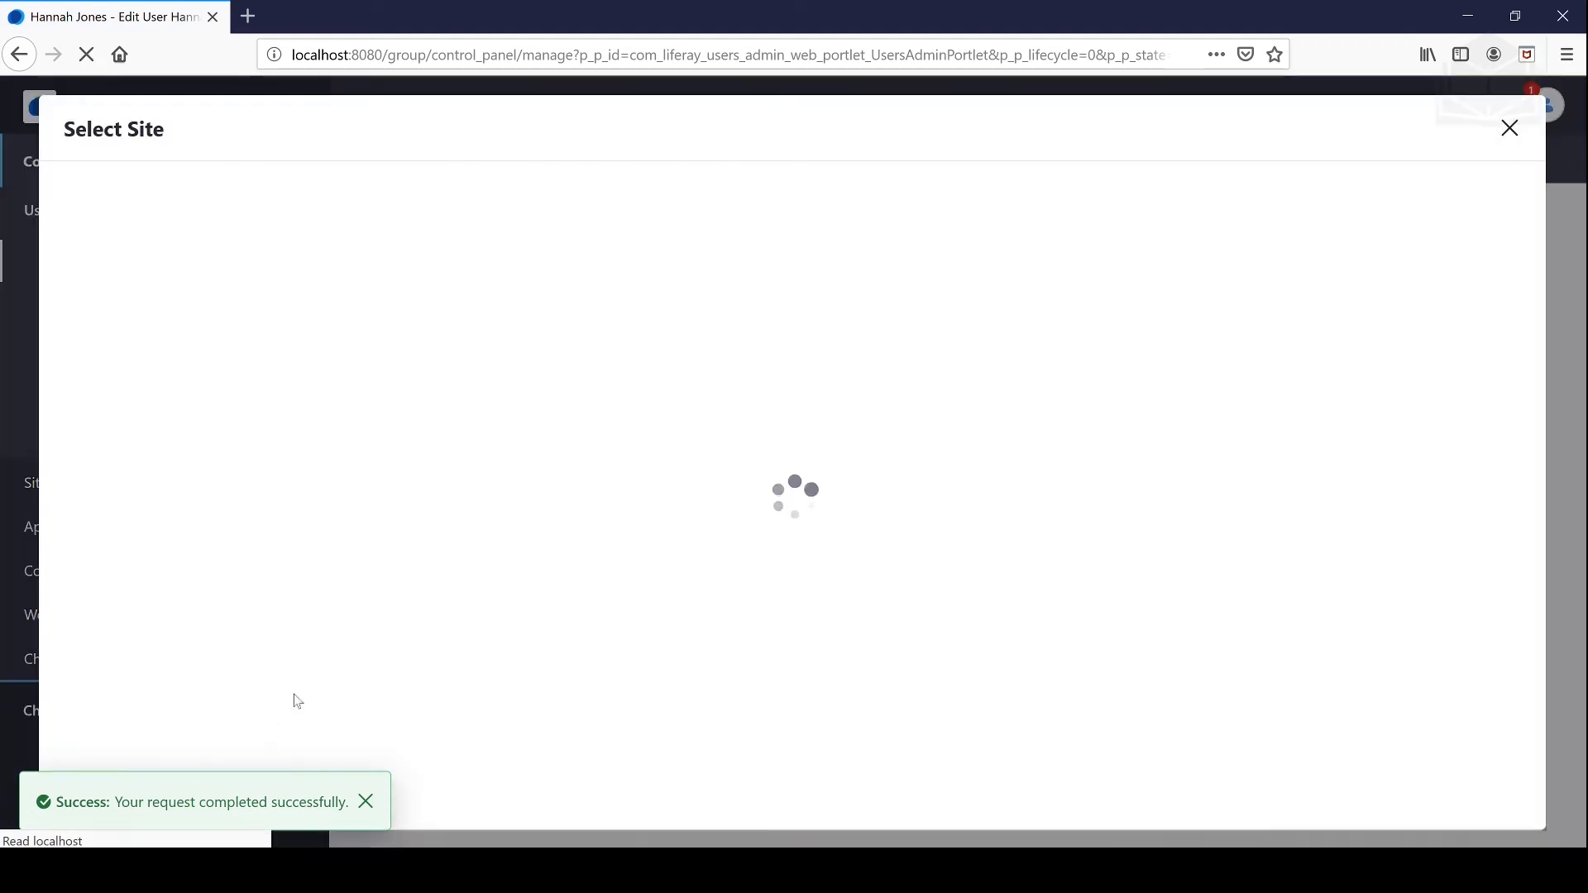
pyautogui.click(261, 456)
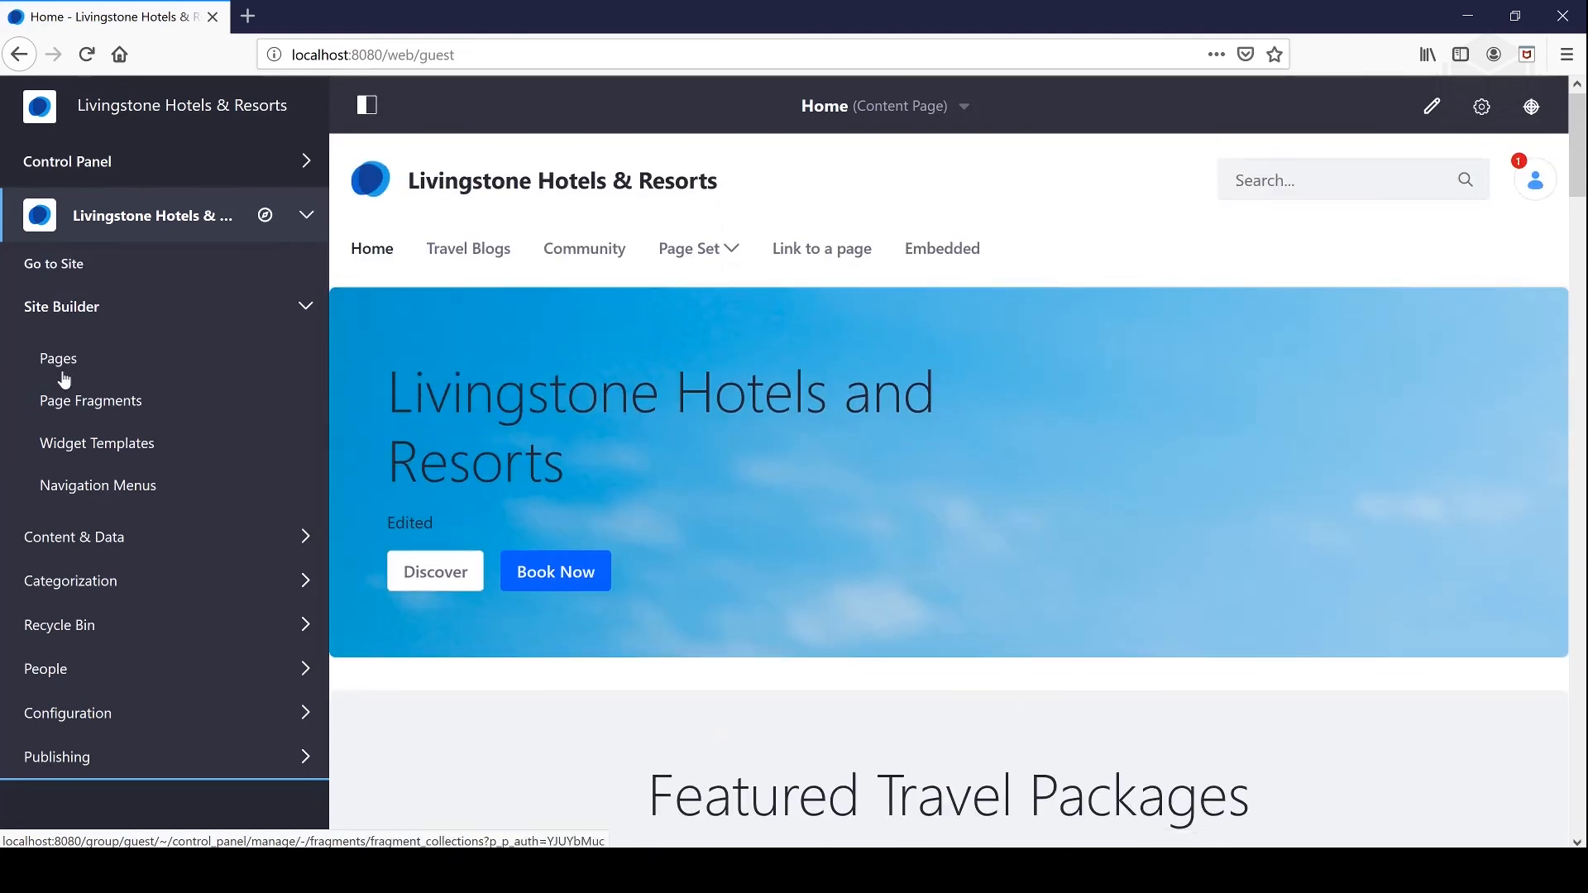
# Step: In Site Builder Pages, open the Configure form for the private page named 'private'
pyautogui.click(46, 358)
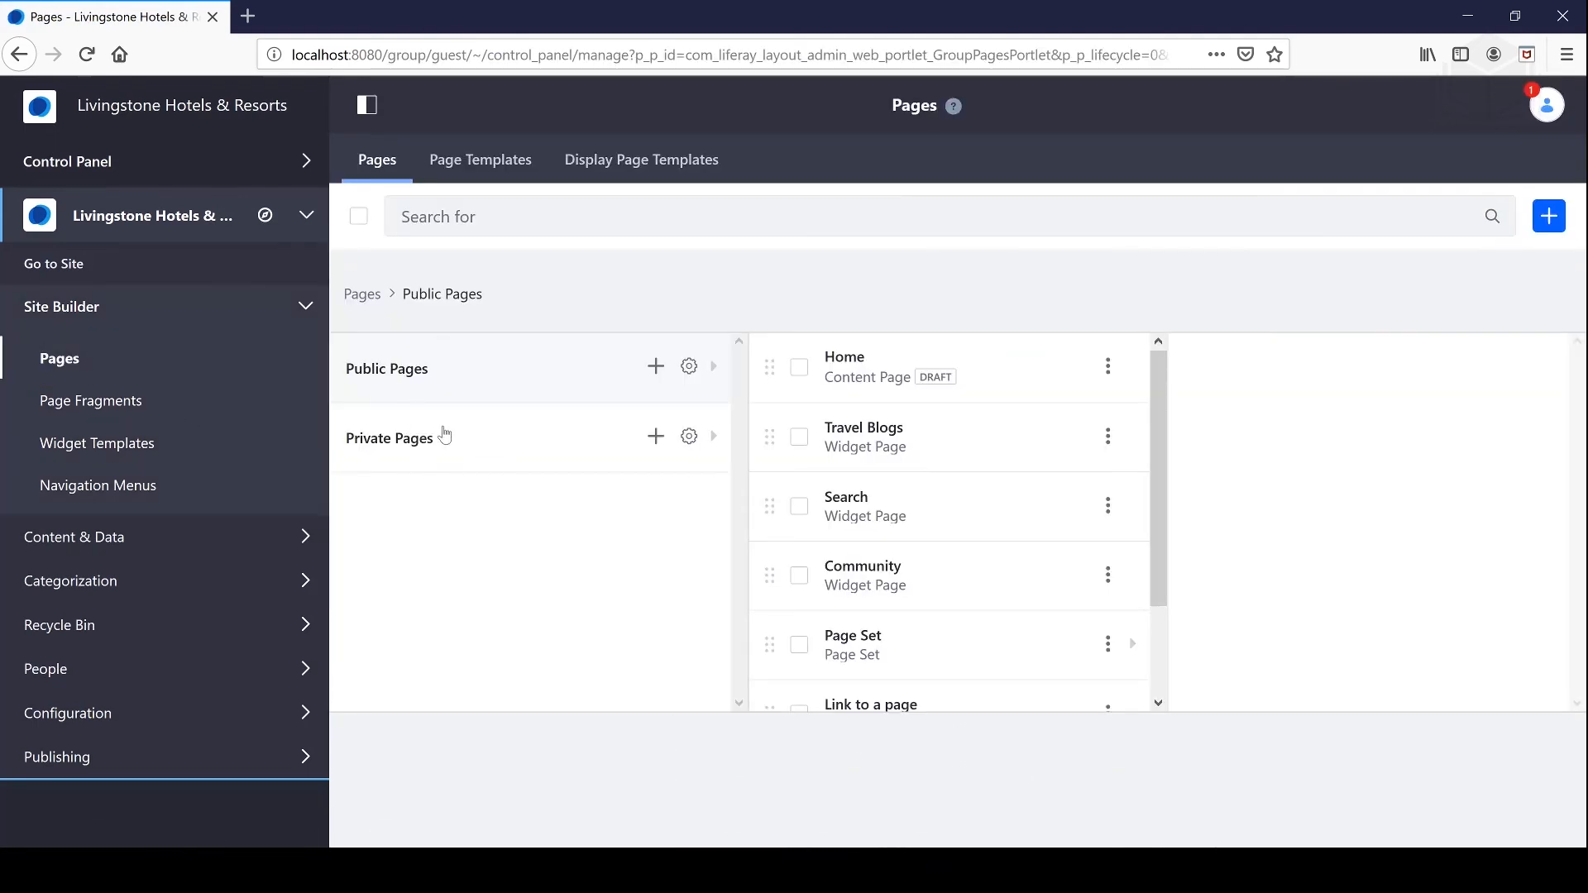
pyautogui.click(444, 436)
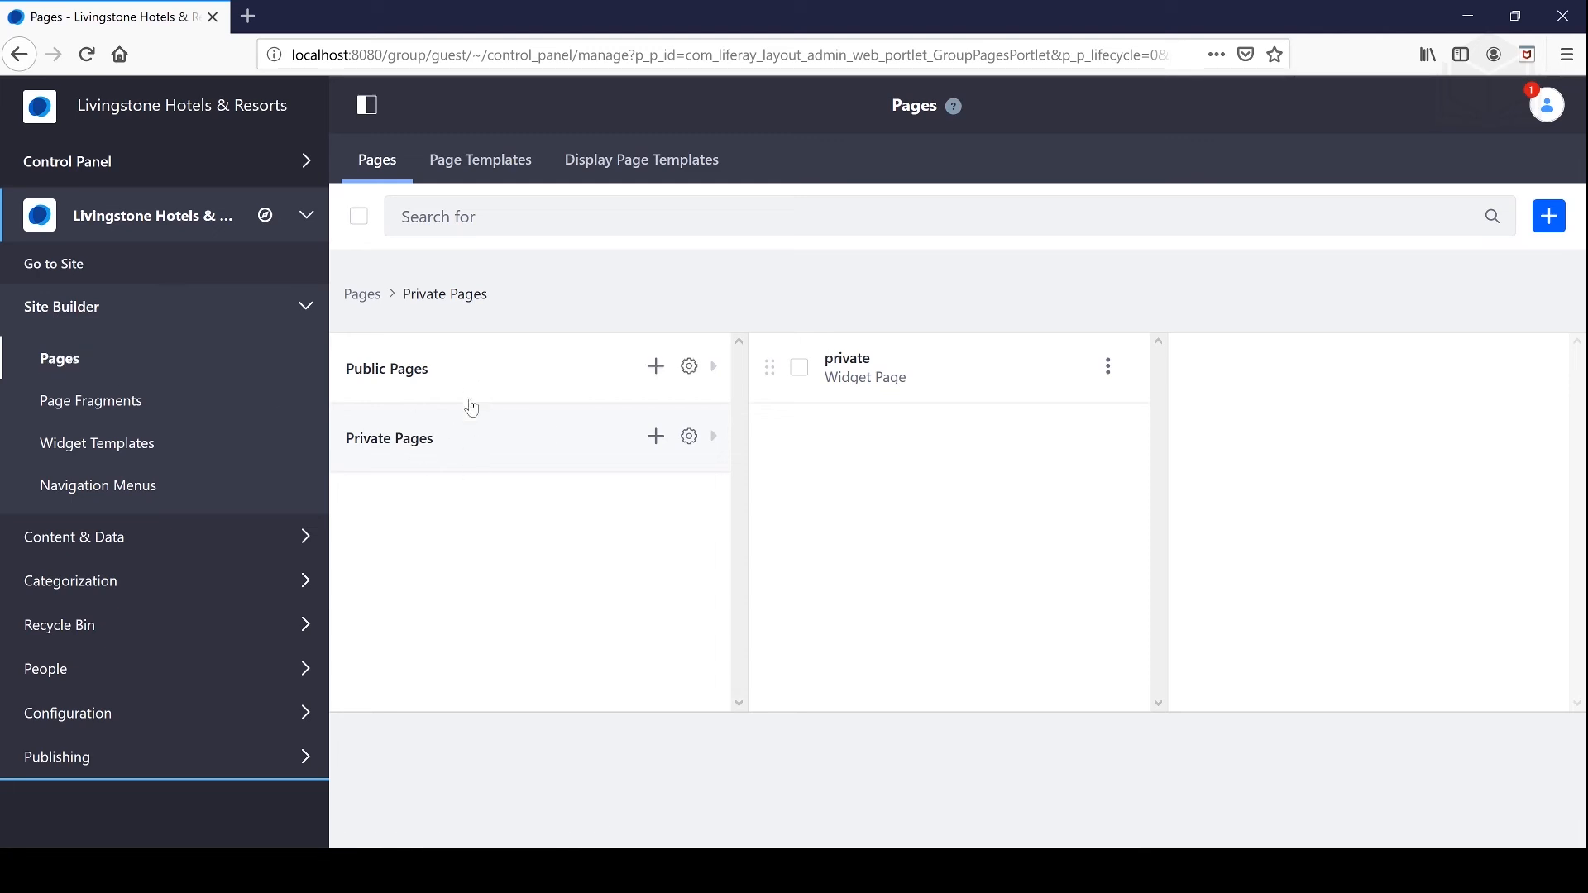
pyautogui.click(567, 374)
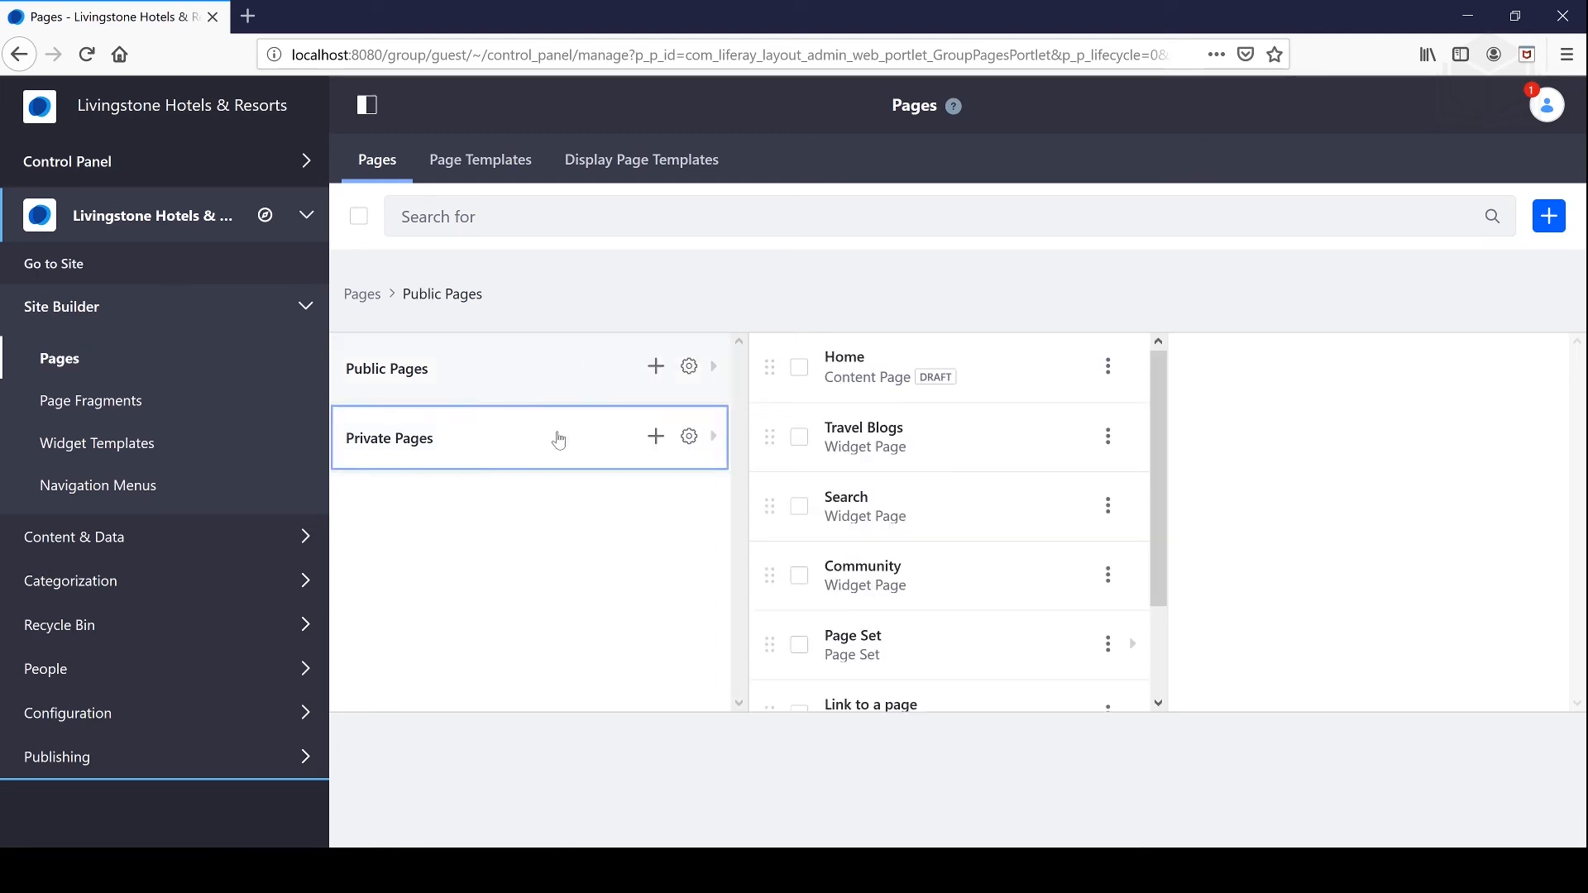
pyautogui.click(559, 439)
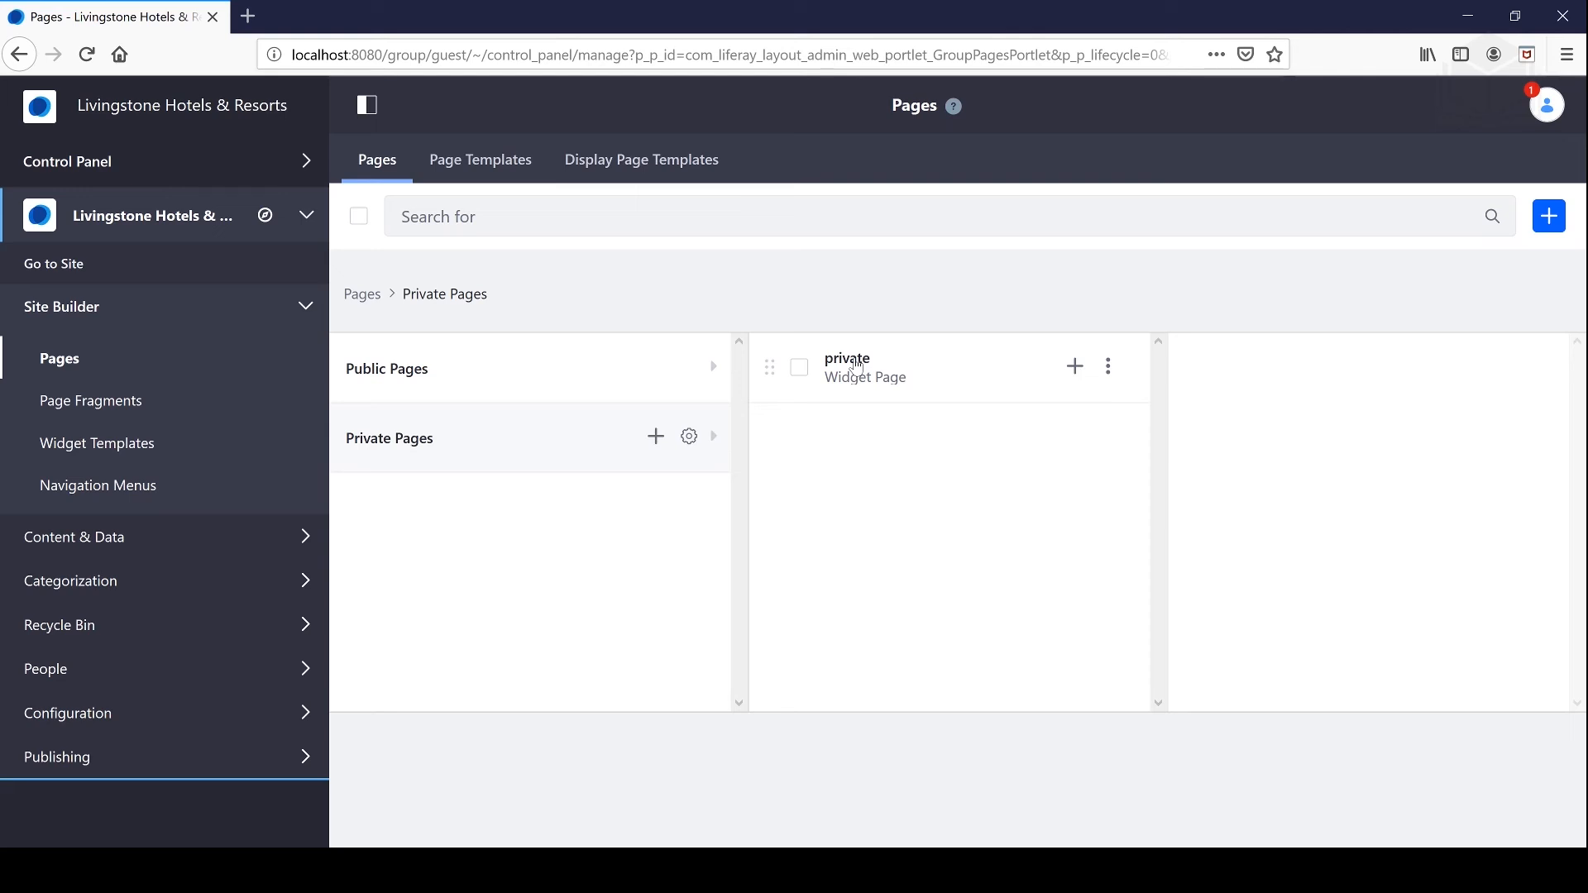
pyautogui.click(423, 378)
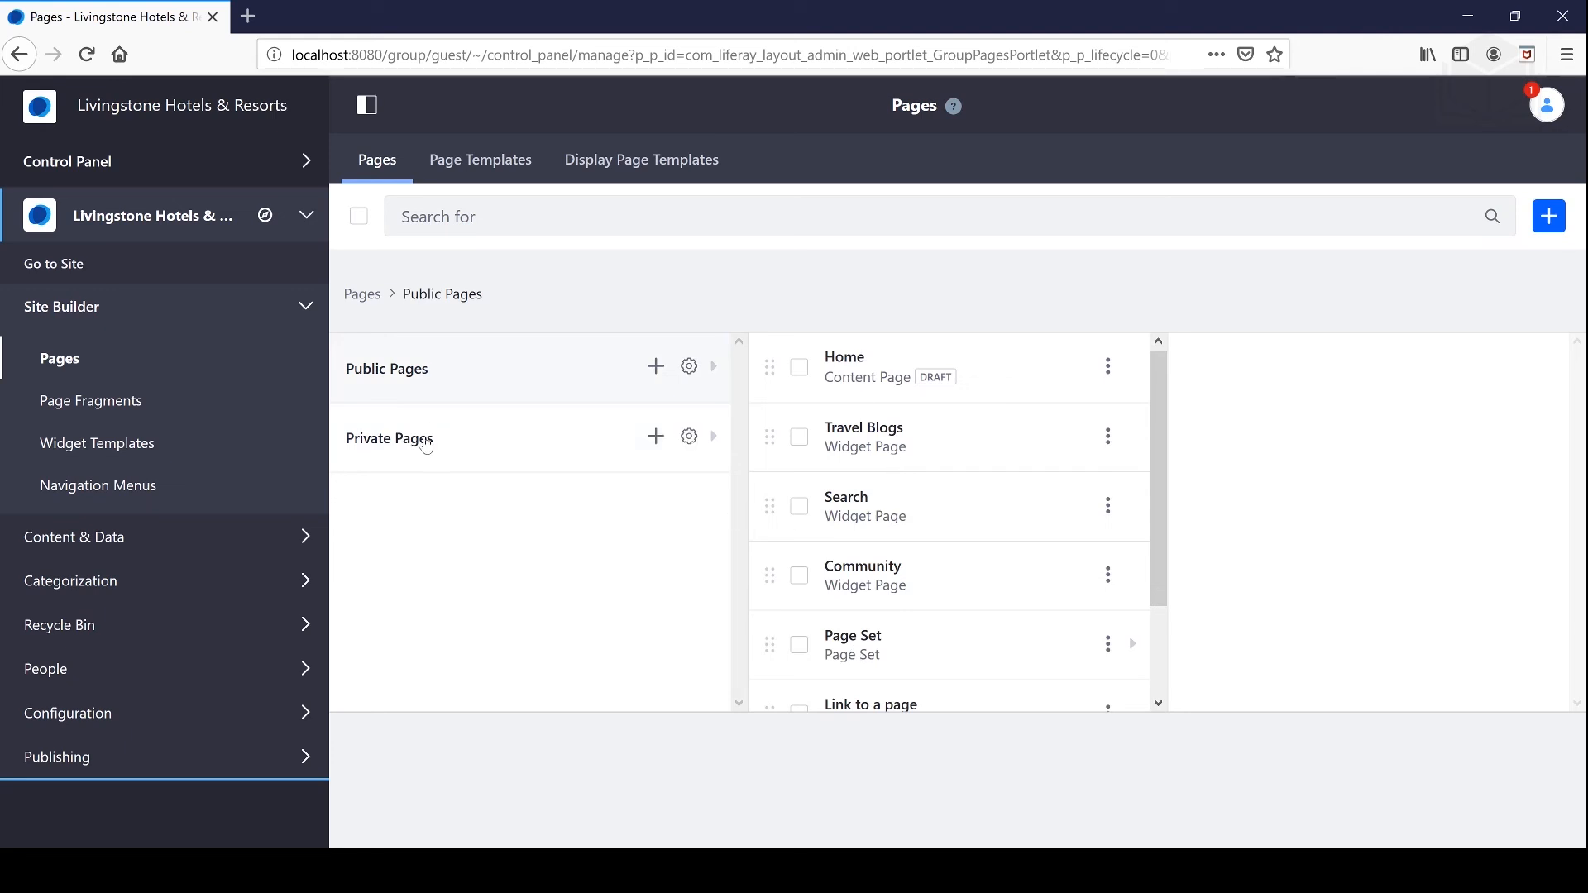
pyautogui.click(420, 438)
pyautogui.click(422, 438)
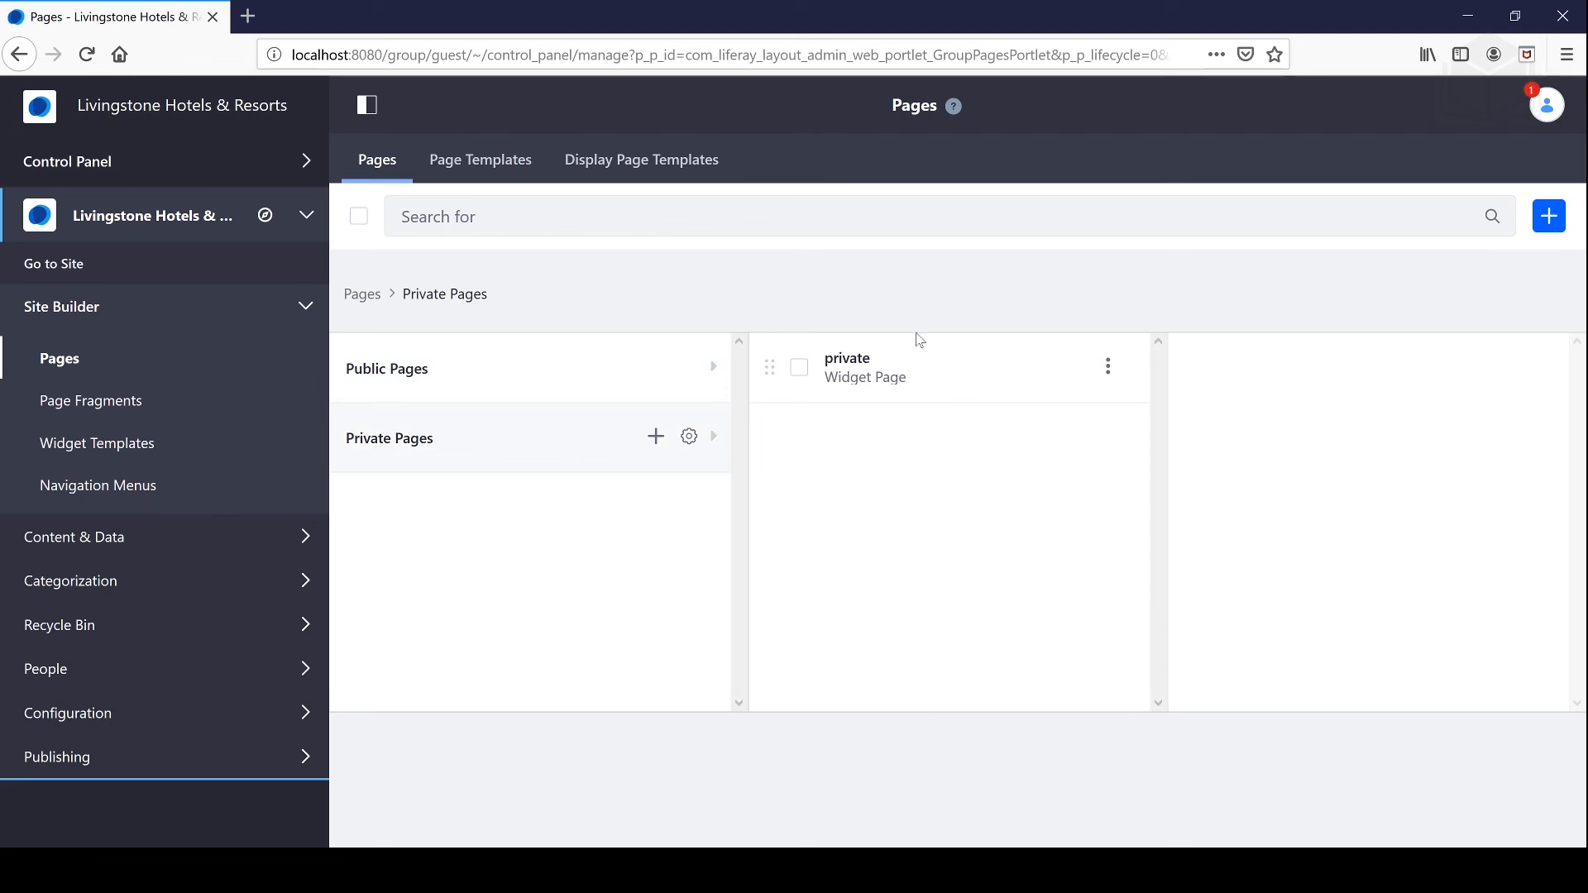
pyautogui.click(1108, 368)
pyautogui.click(1133, 453)
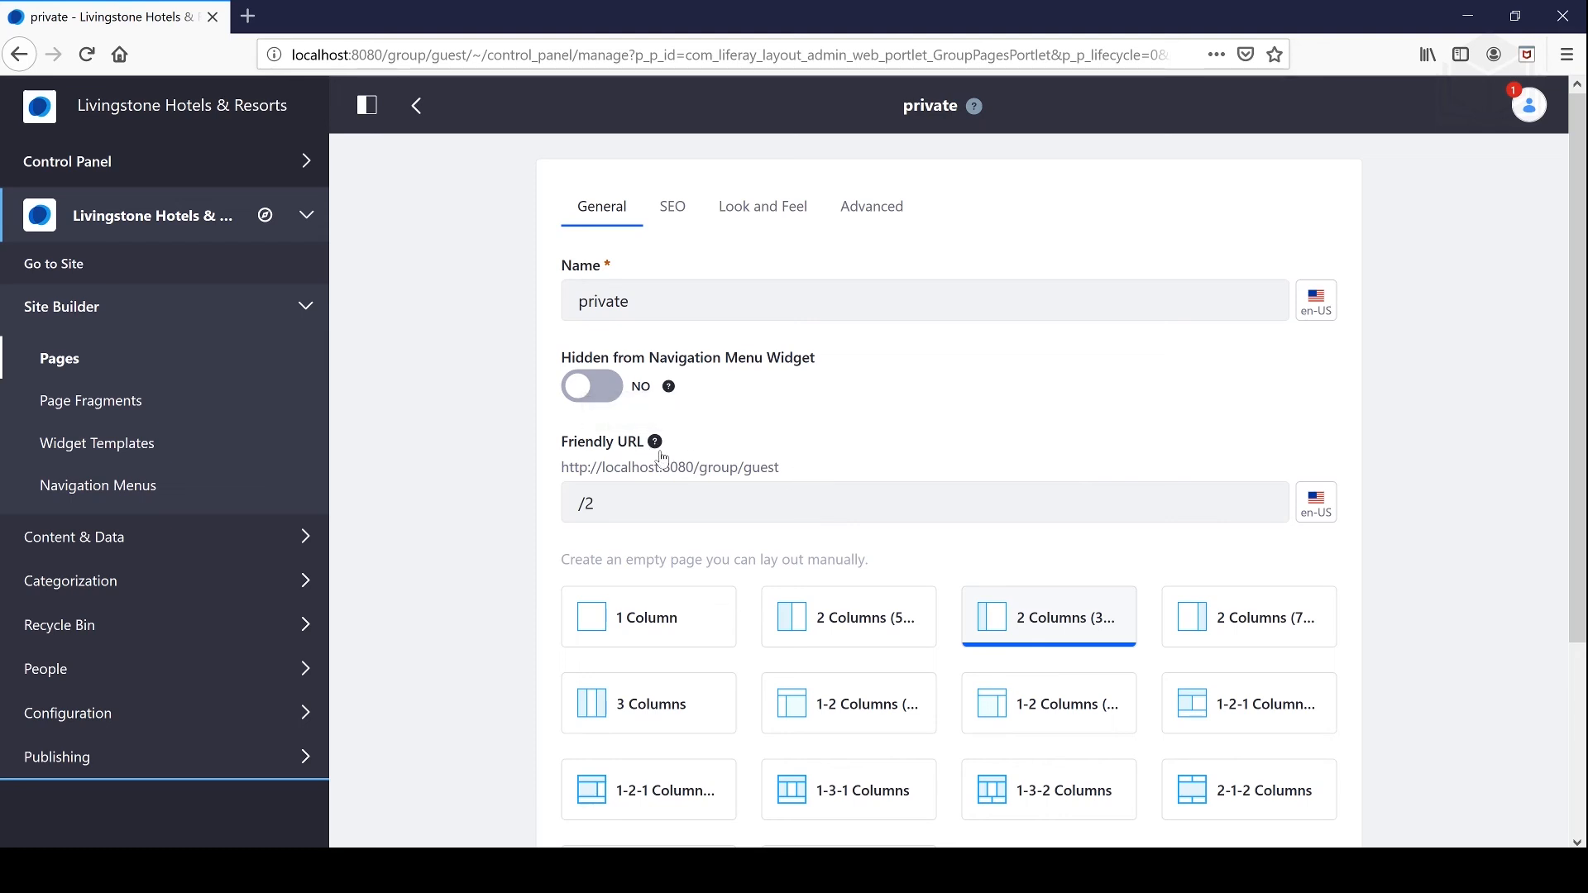
# Step: Copy the friendly URL's base address and sign out of the administrator account
pyautogui.moveTo(655, 448)
pyautogui.moveTo(807, 485); pyautogui.dragTo(559, 469)
pyautogui.rightClick(742, 467)
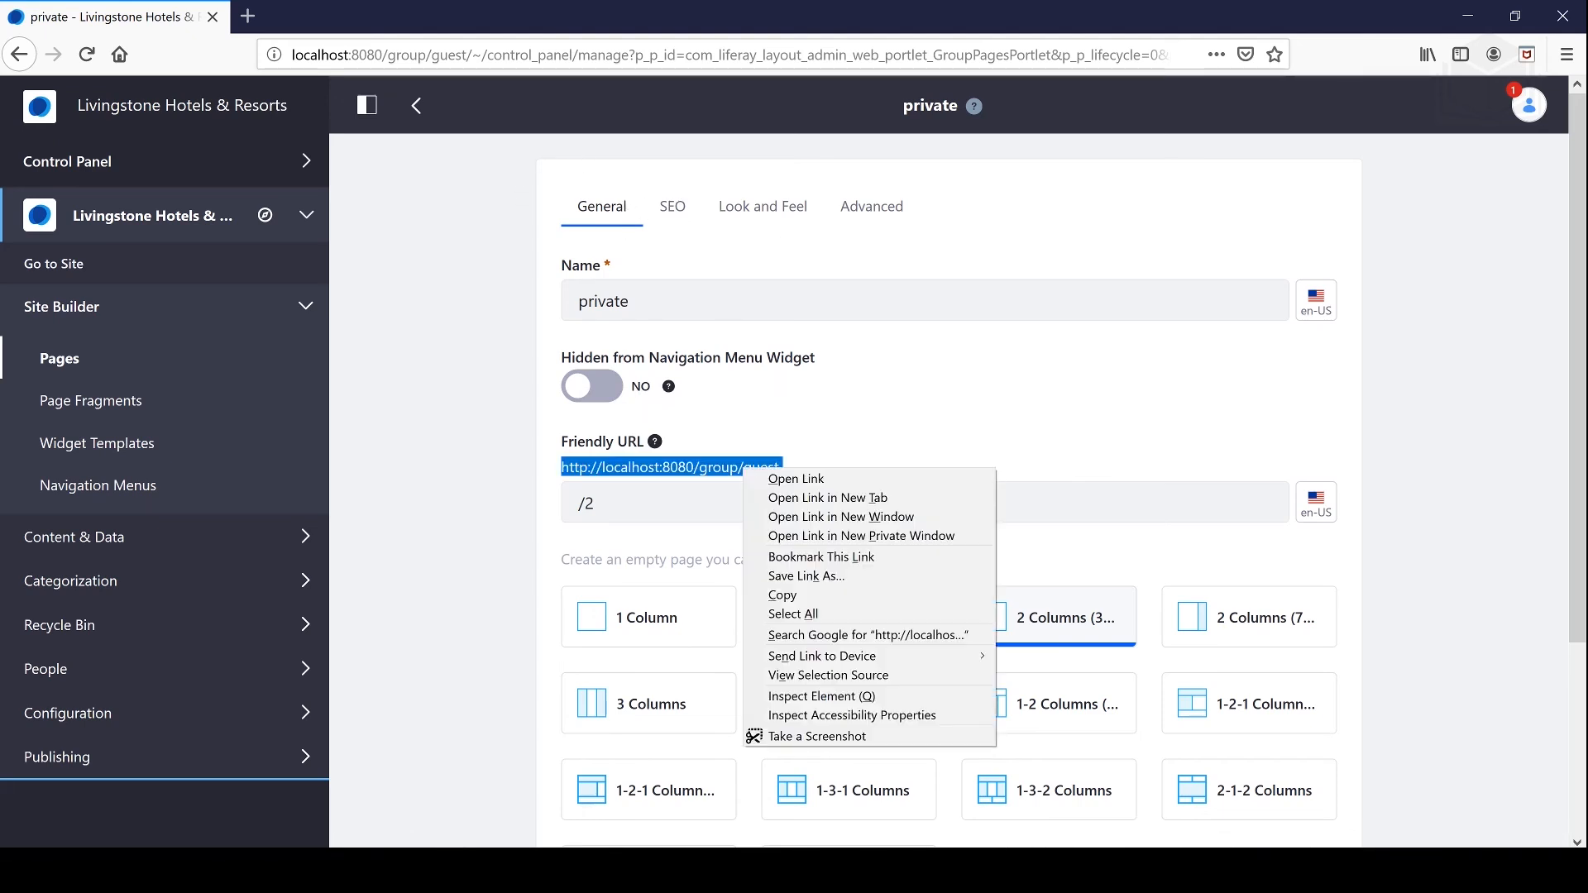
pyautogui.click(786, 594)
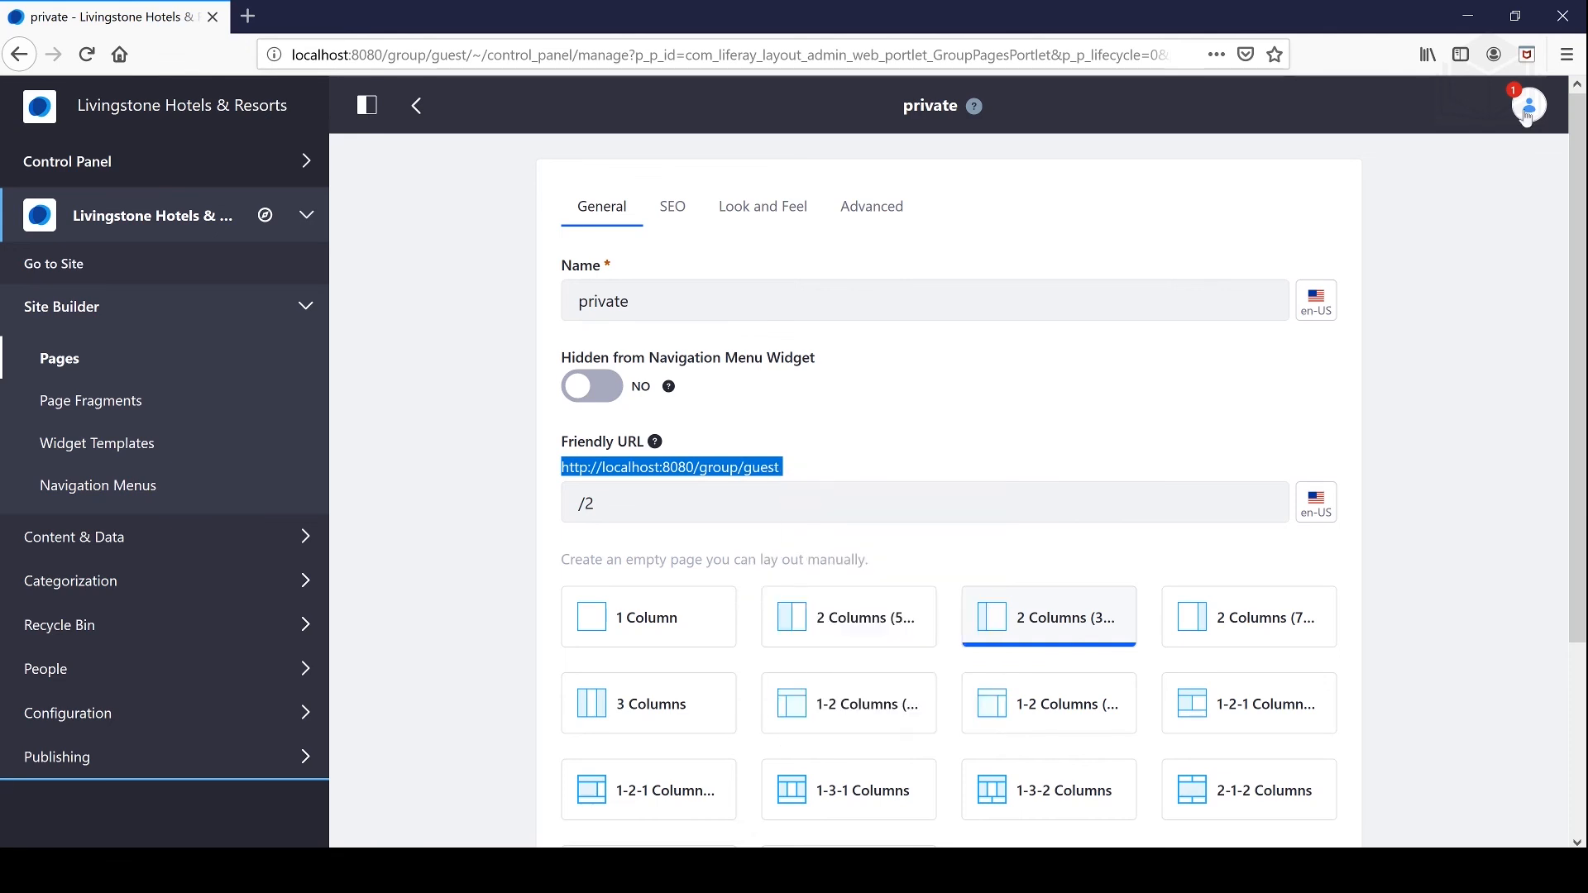
pyautogui.click(1528, 110)
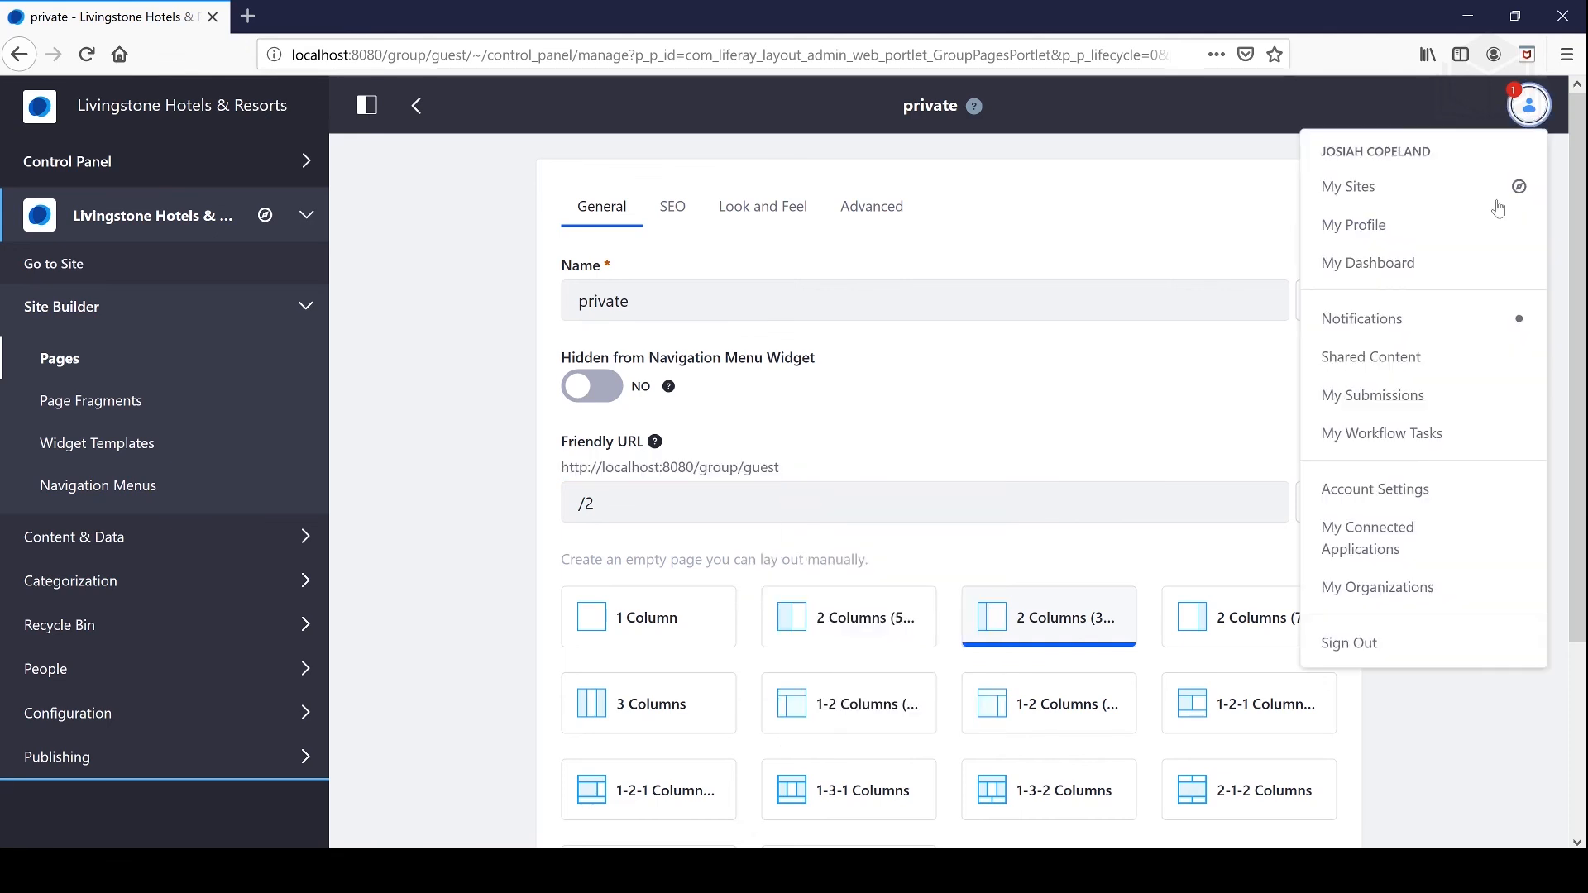
pyautogui.click(1358, 638)
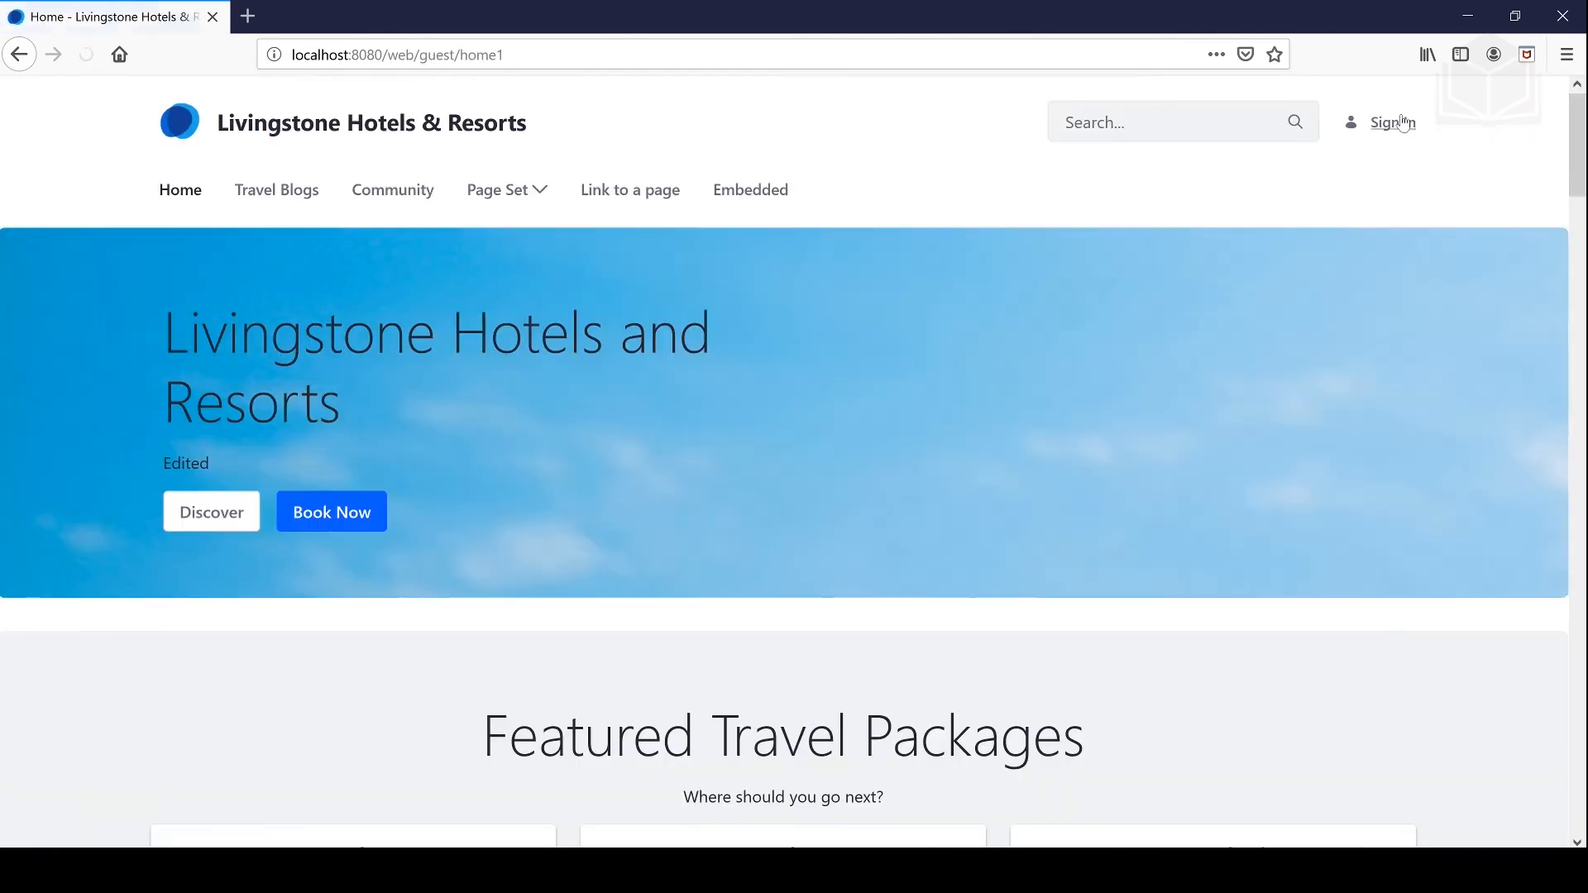
# Step: Sign in with the new user's e-mail address and password
pyautogui.click(1401, 121)
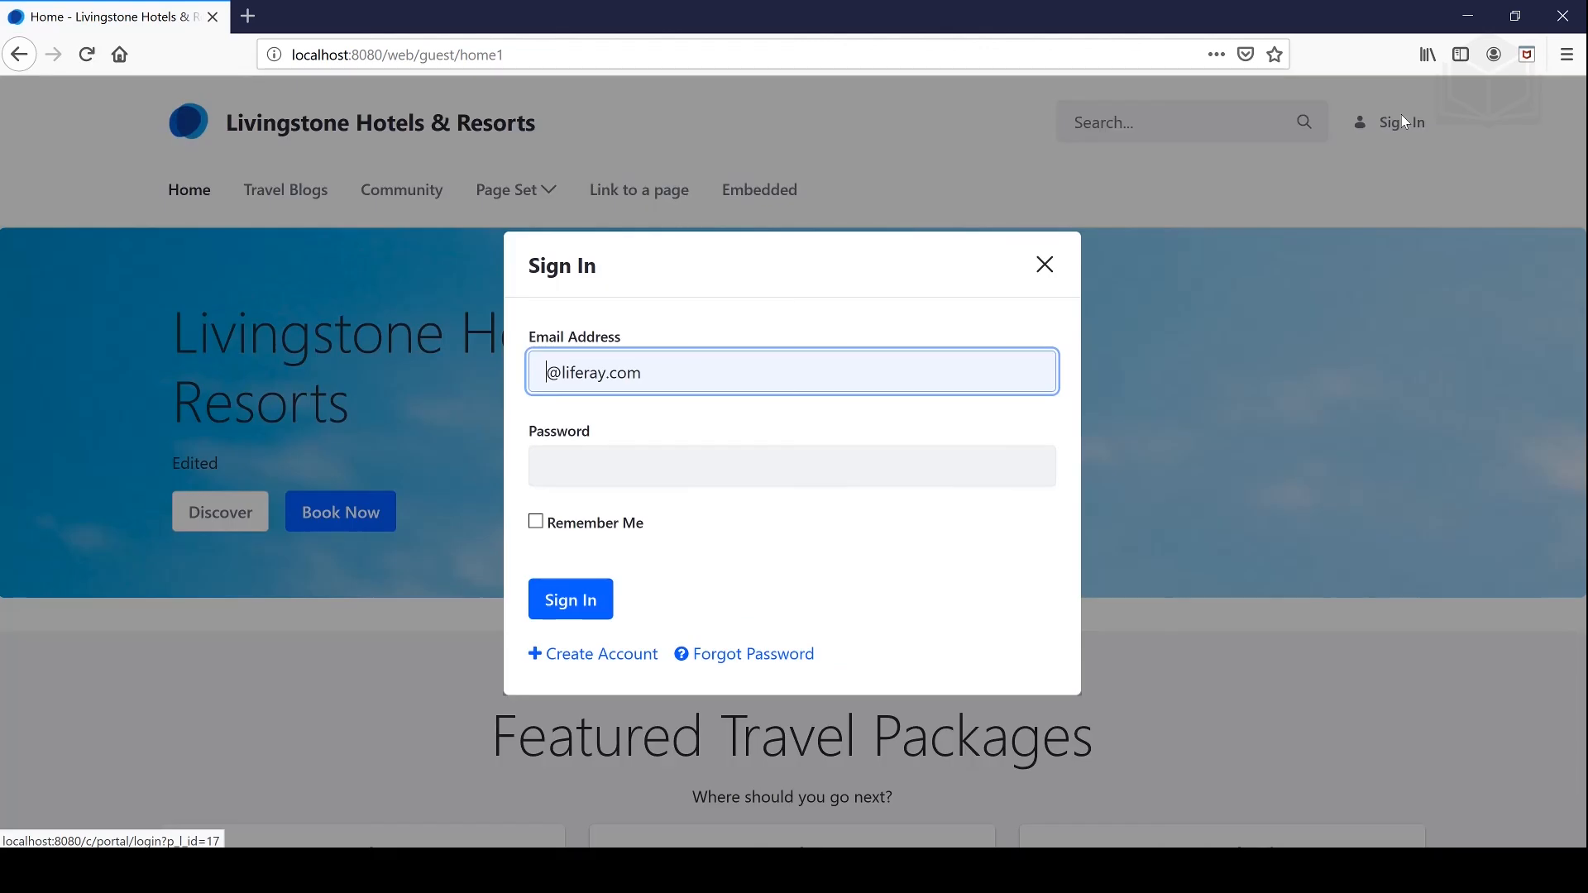
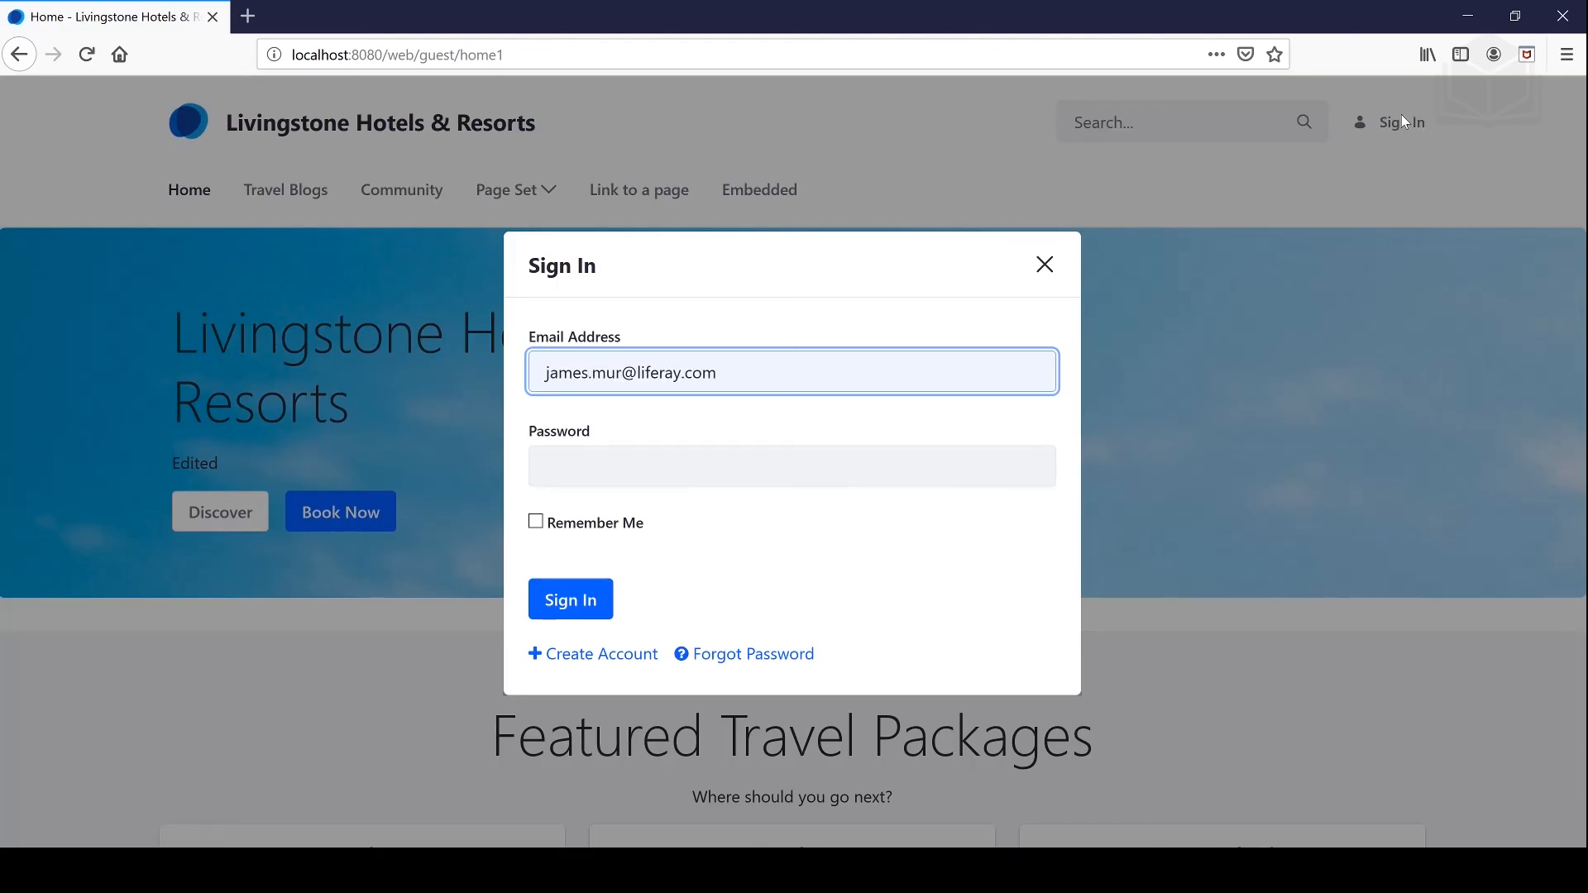
pyautogui.press('Right')
pyautogui.hotkey('ctrl', 'Delete')
pyautogui.press('Tab')
pyautogui.write('test')
pyautogui.click(593, 596)
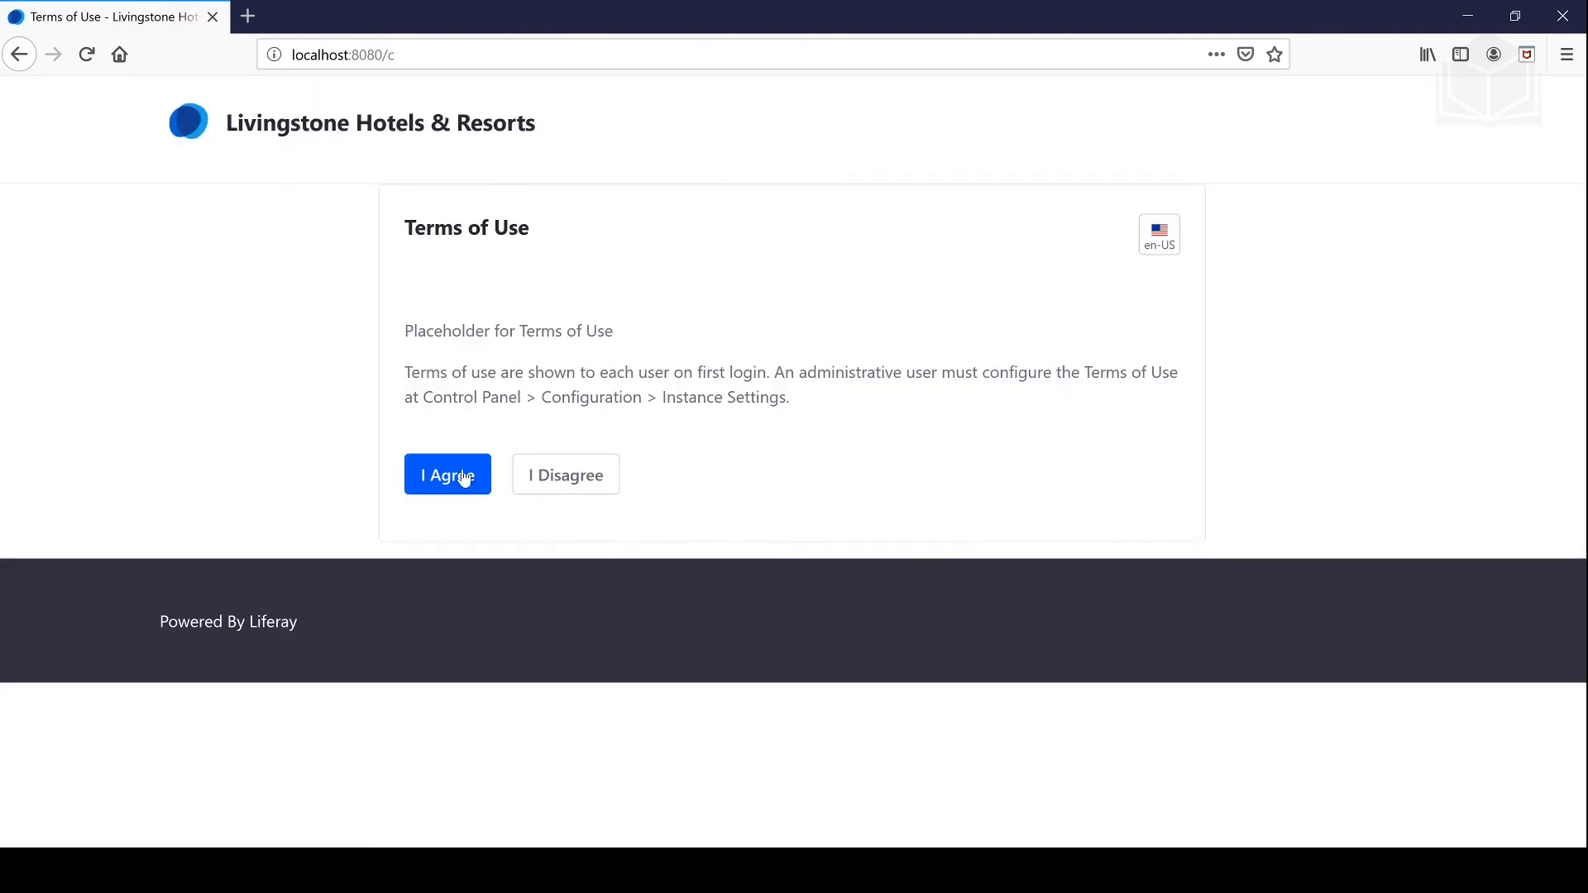
# Step: Accept the terms of use, set a new password and save a password reminder answer
pyautogui.click(460, 475)
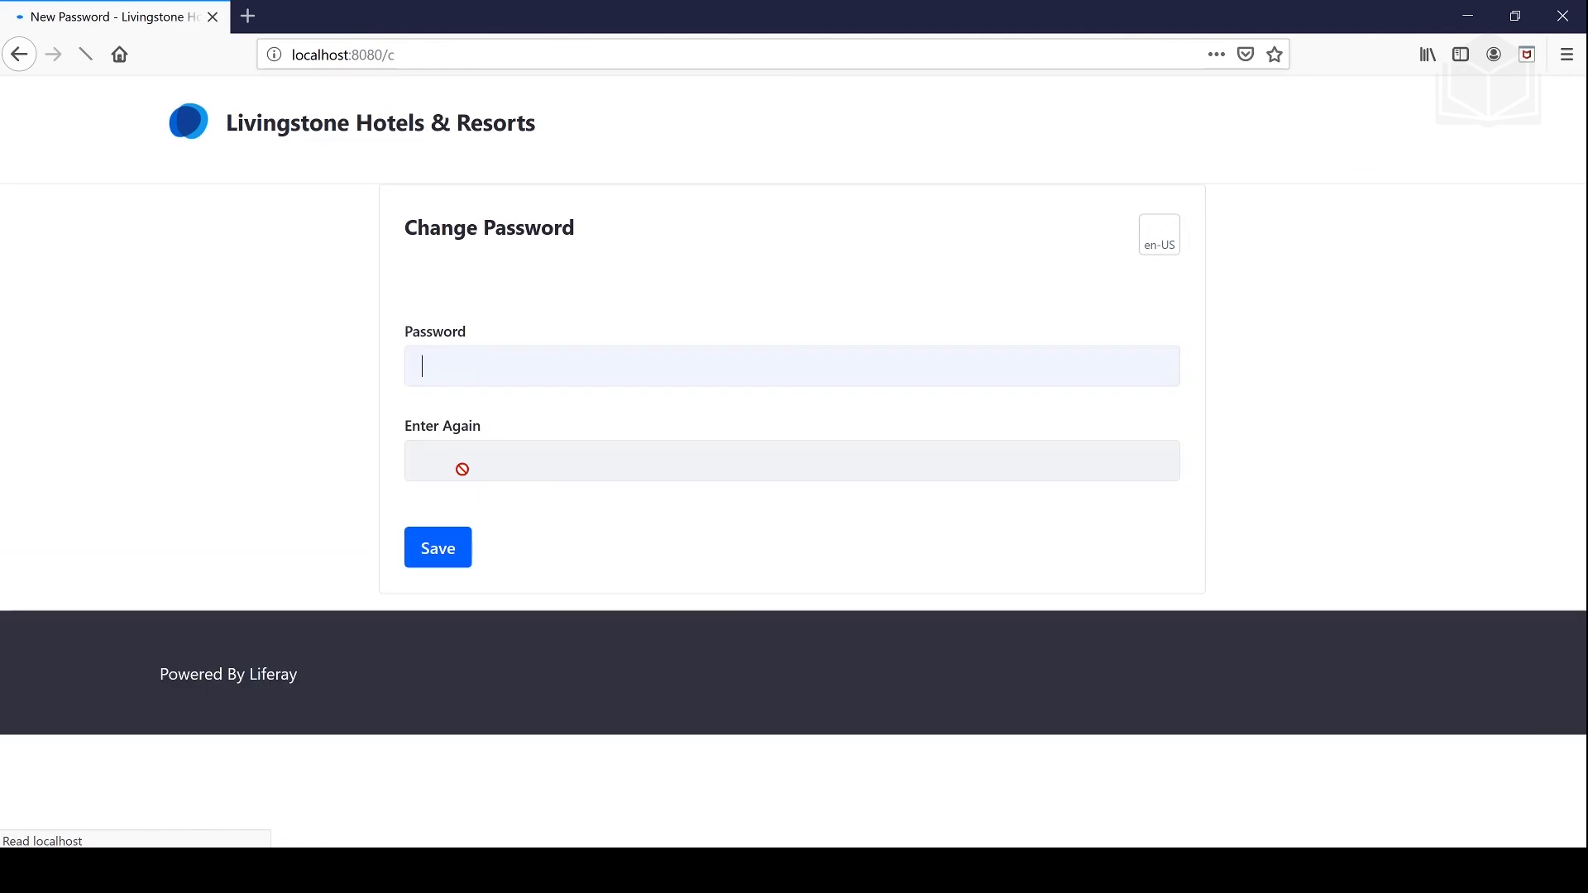
pyautogui.click(453, 439)
pyautogui.write('t')
pyautogui.click(460, 553)
pyautogui.write('a')
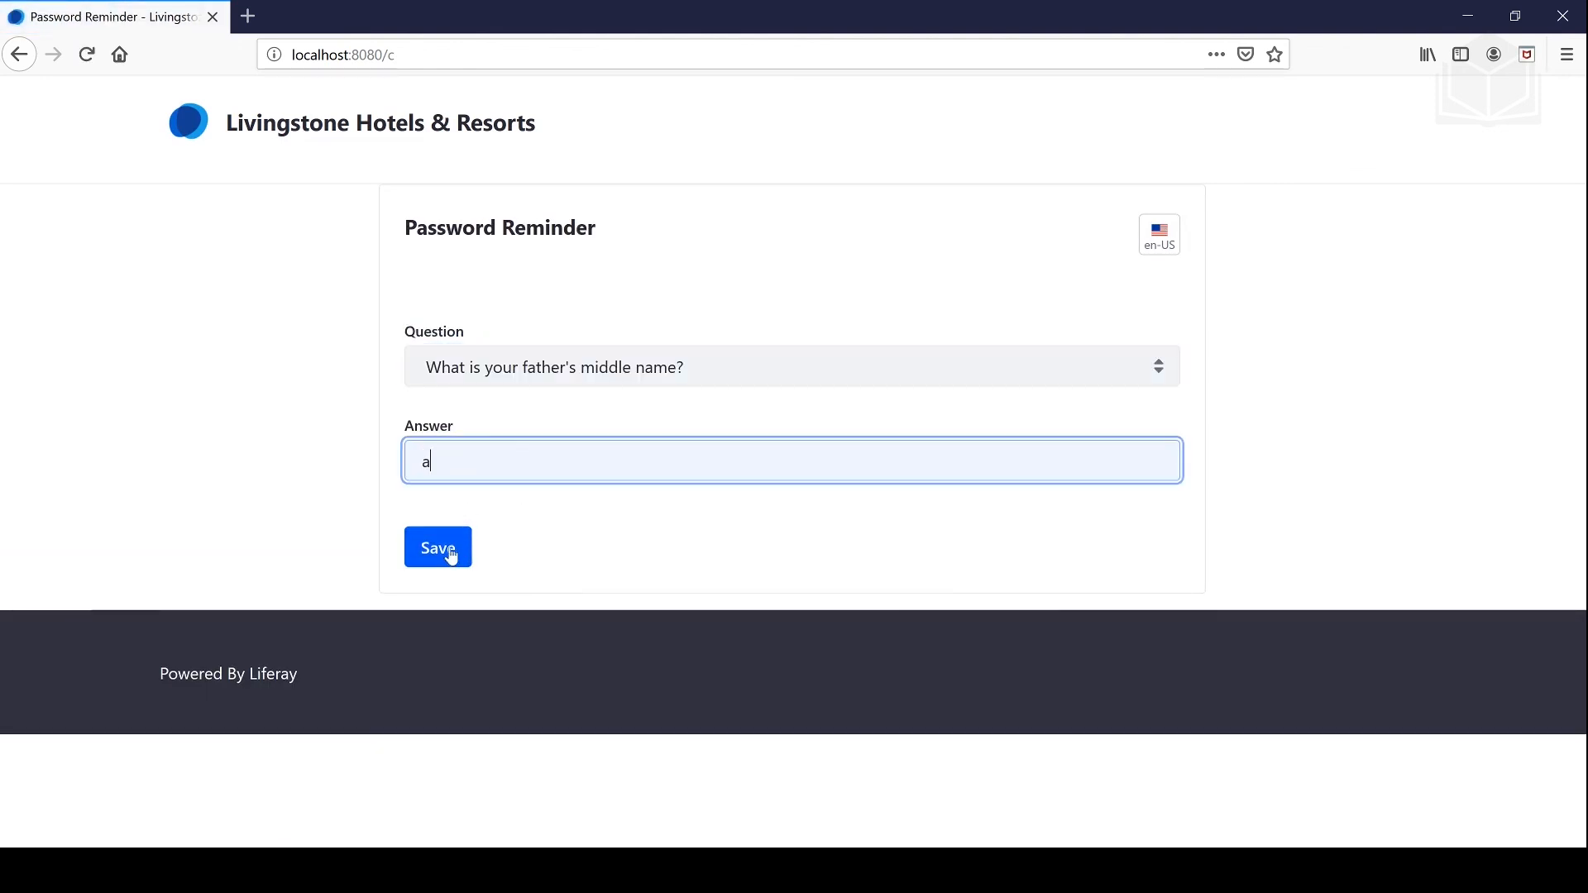
pyautogui.click(449, 555)
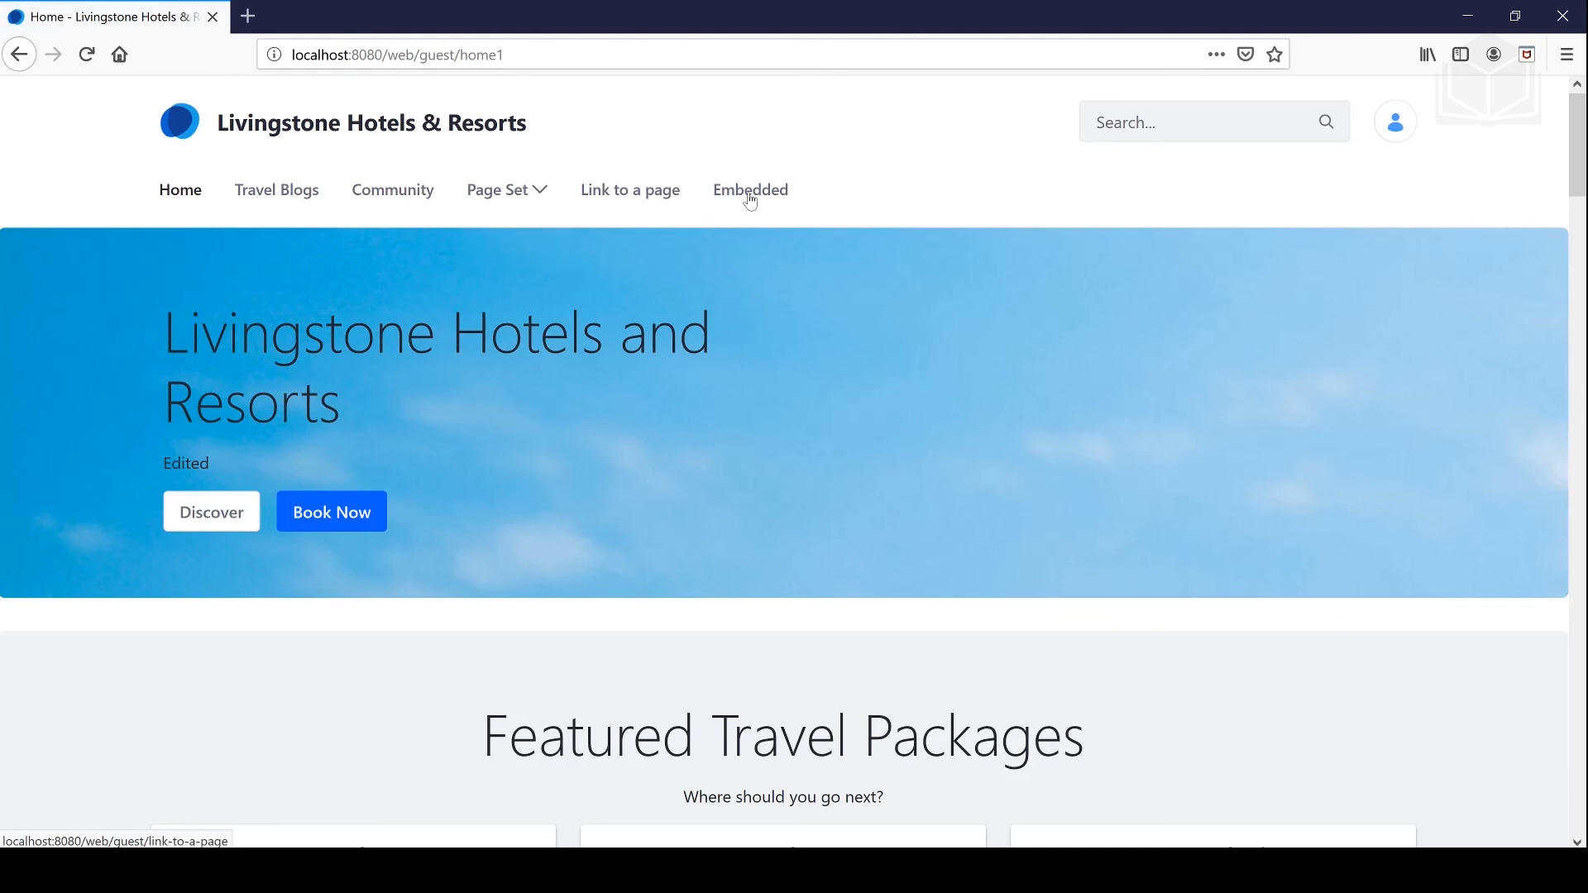
# Step: Change the address to localhost:8080/group/guest/2 to load the 'private' page
pyautogui.click(514, 57)
pyautogui.click(514, 56)
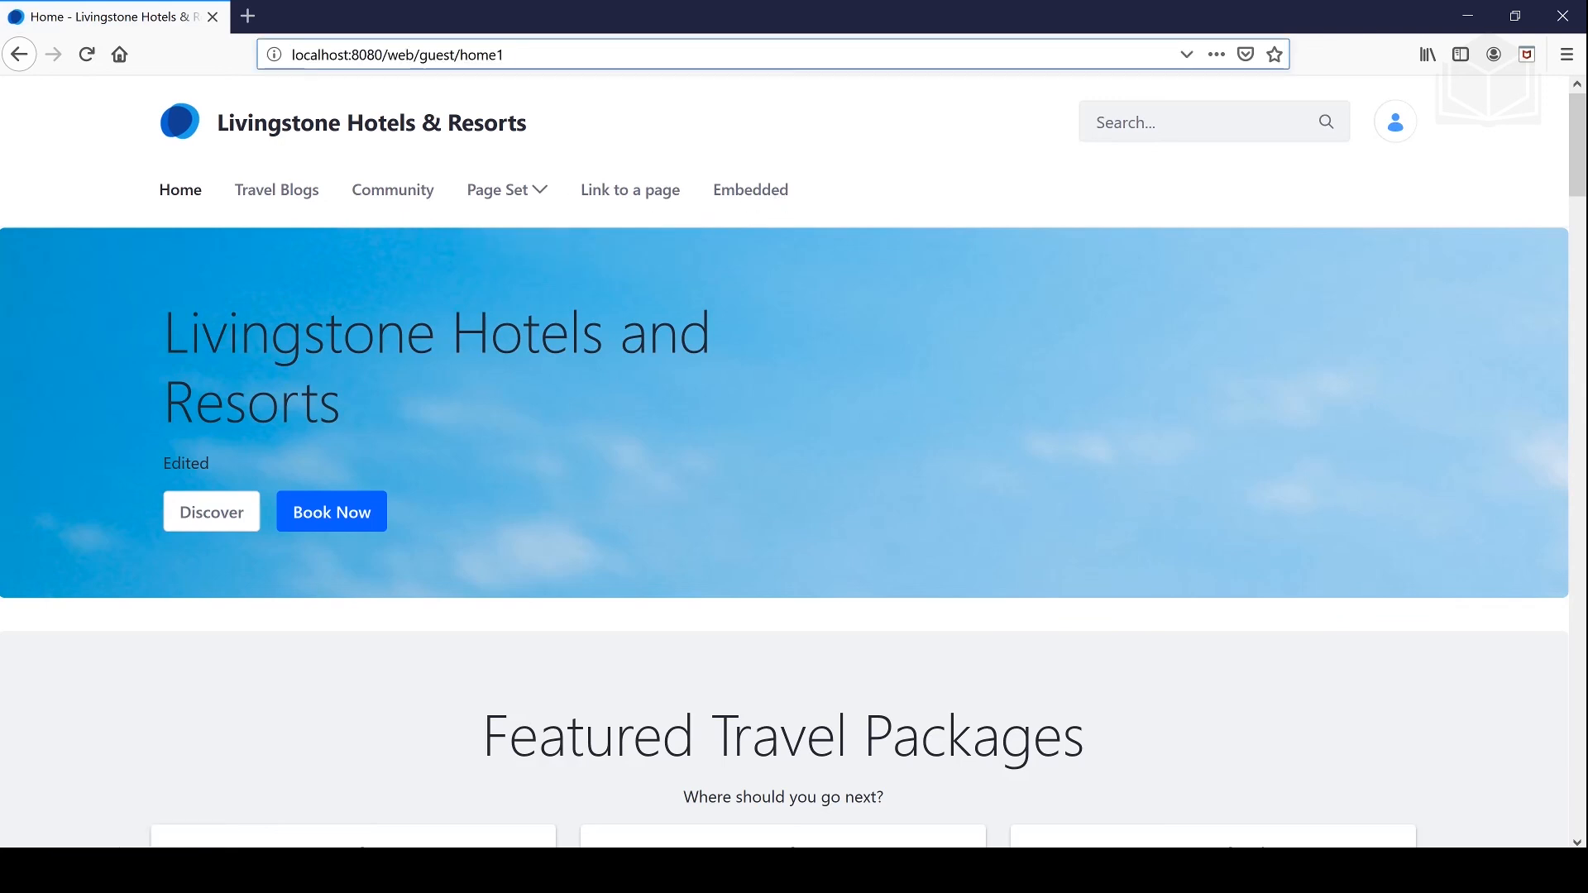
pyautogui.hotkey('ctrl', 'BackSpace')
pyautogui.hotkey('ctrl', 'BackSpace')
pyautogui.hotkey('ctrl', 'BackSpace')
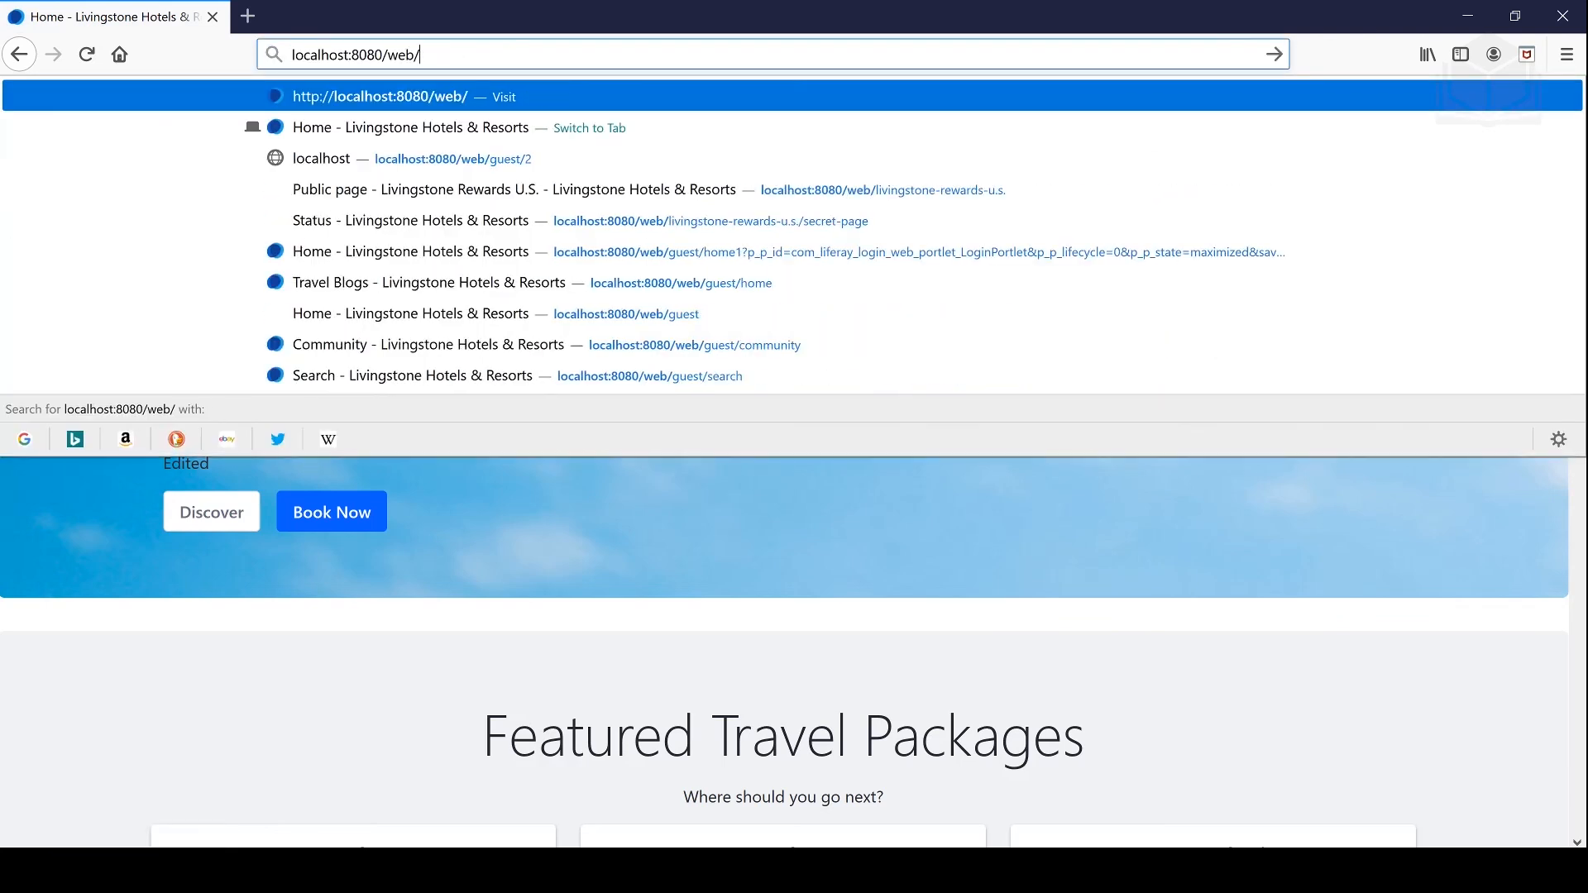
pyautogui.write('group')
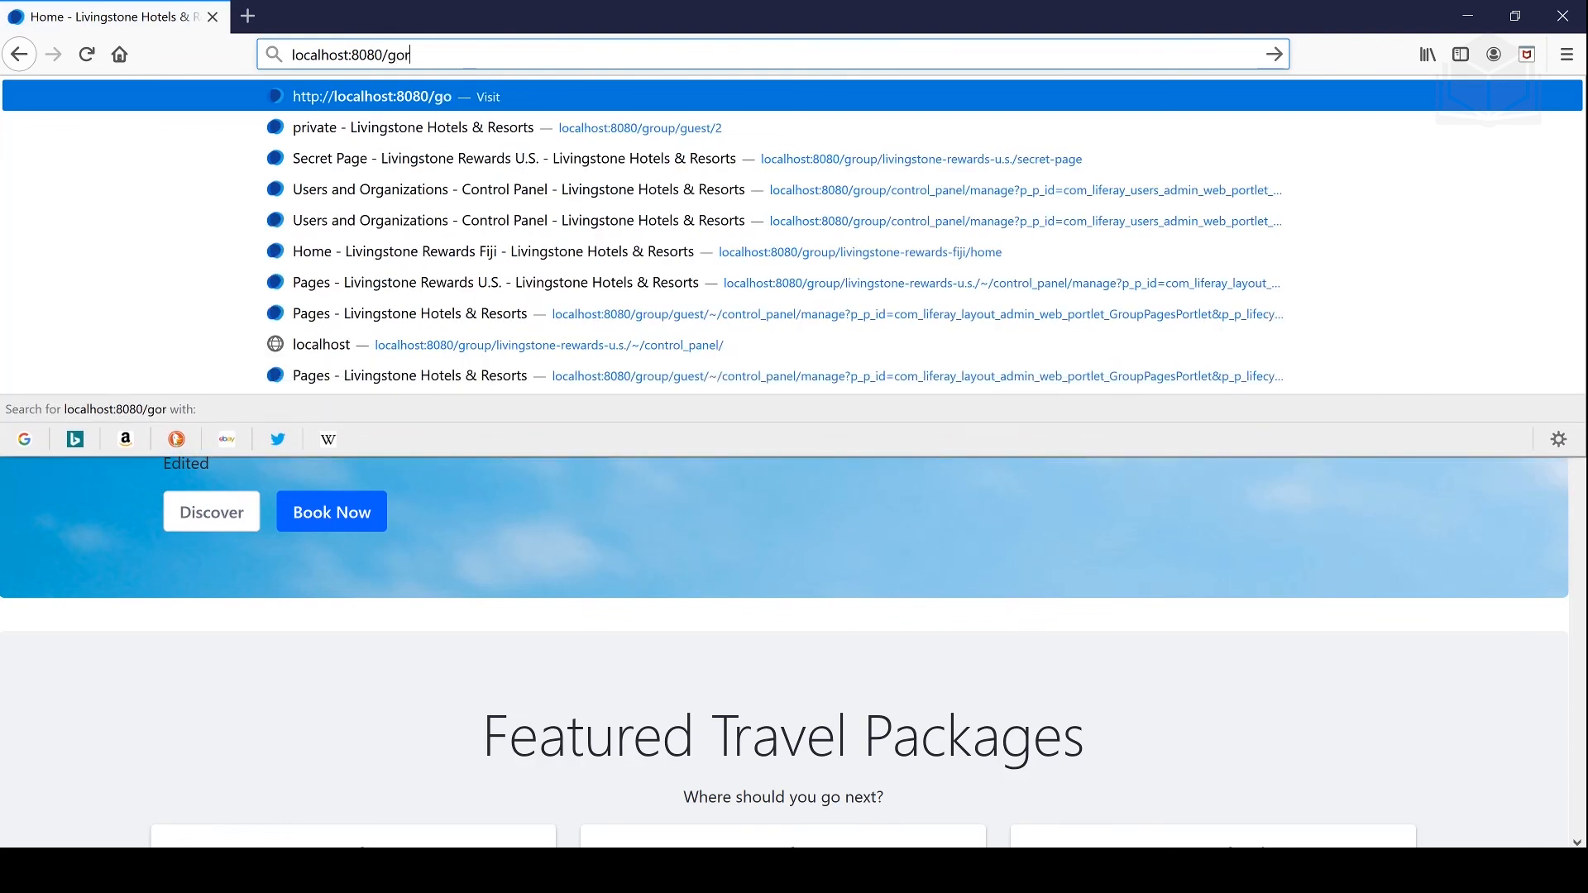
pyautogui.write('/guest/2')
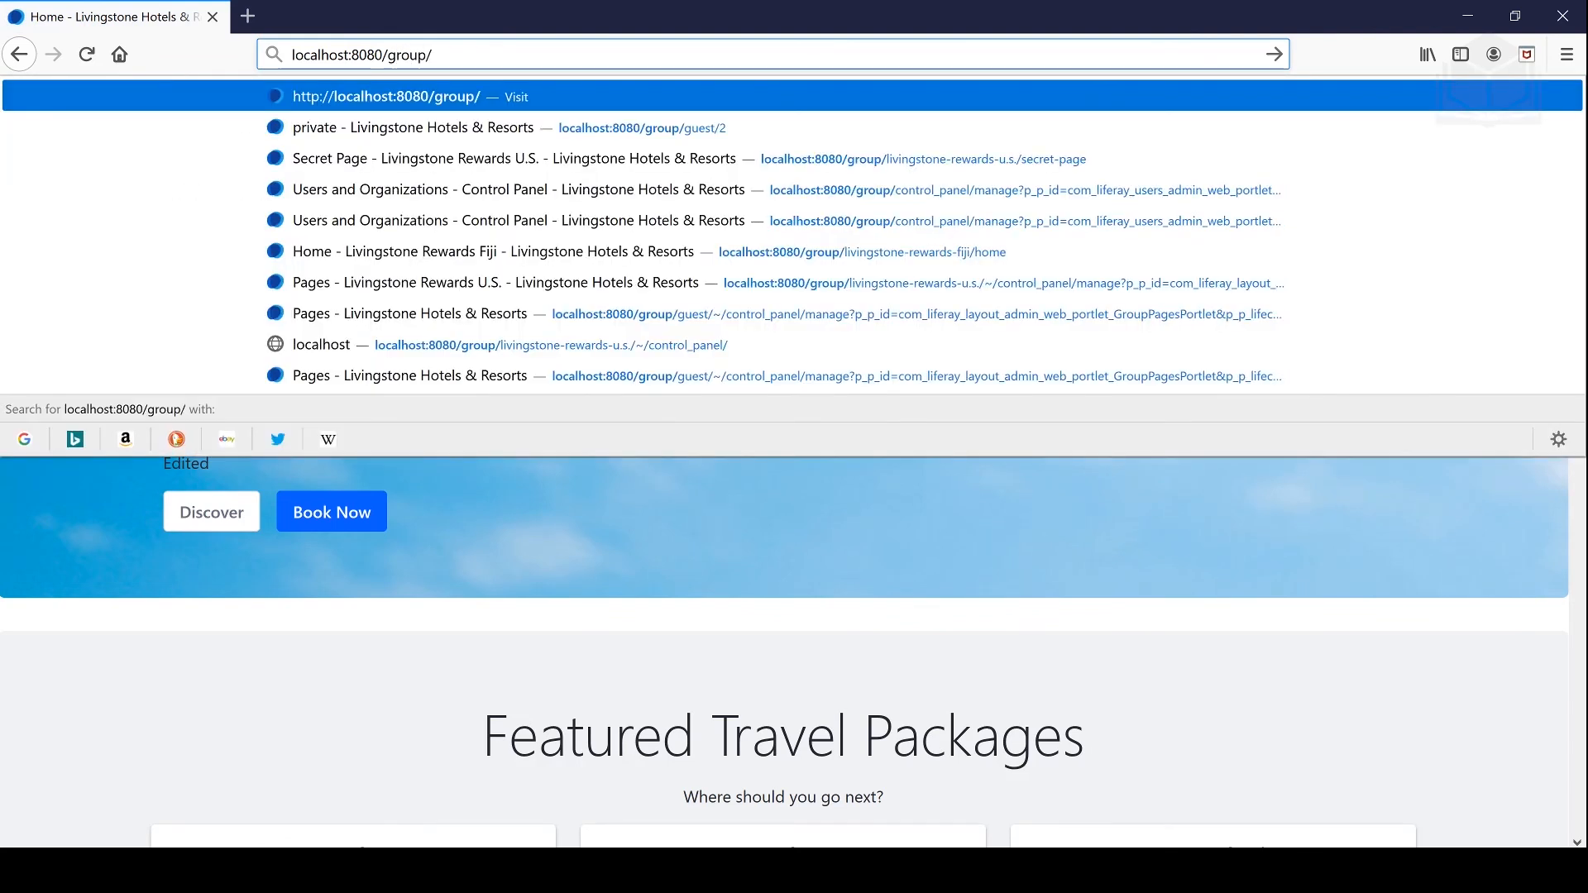
pyautogui.press('Return')
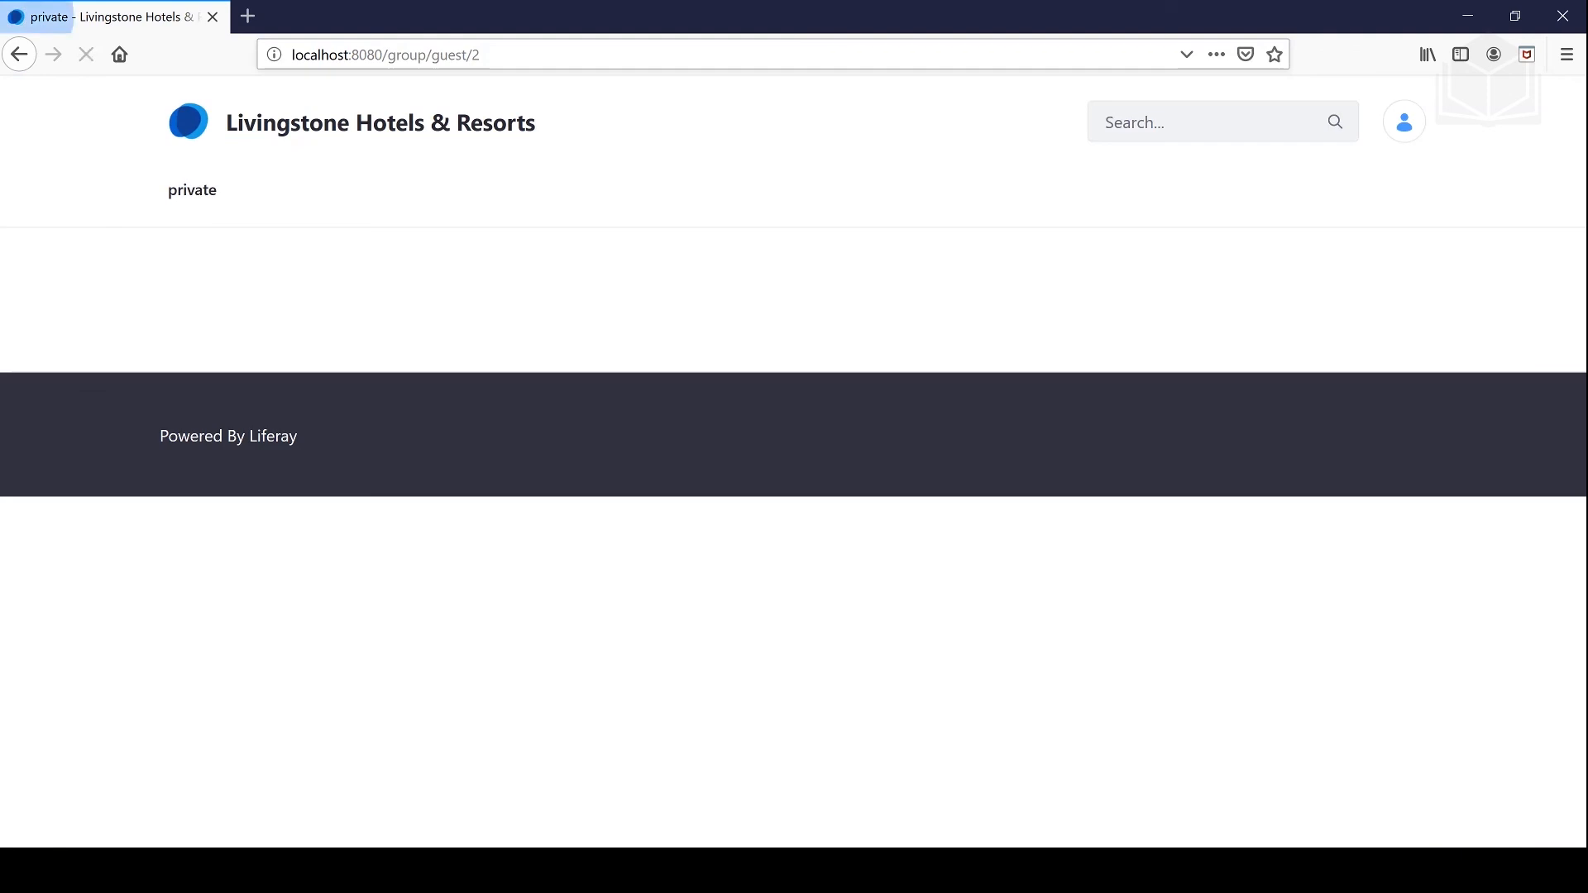